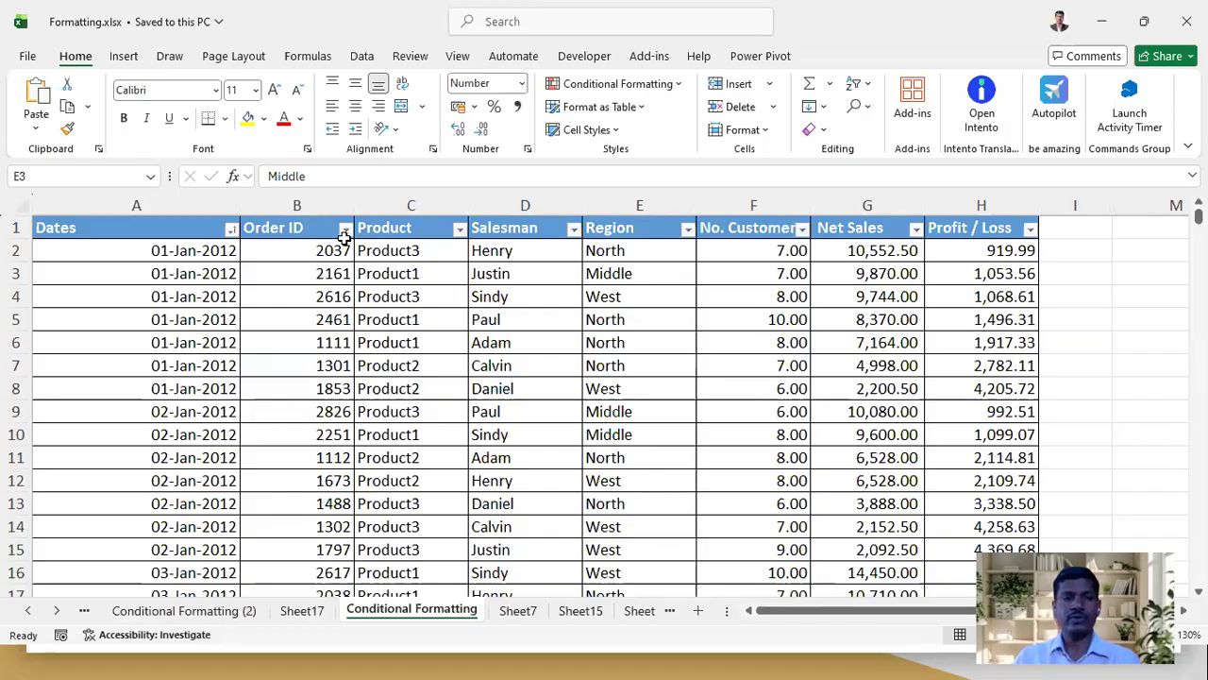
left_click(159, 222)
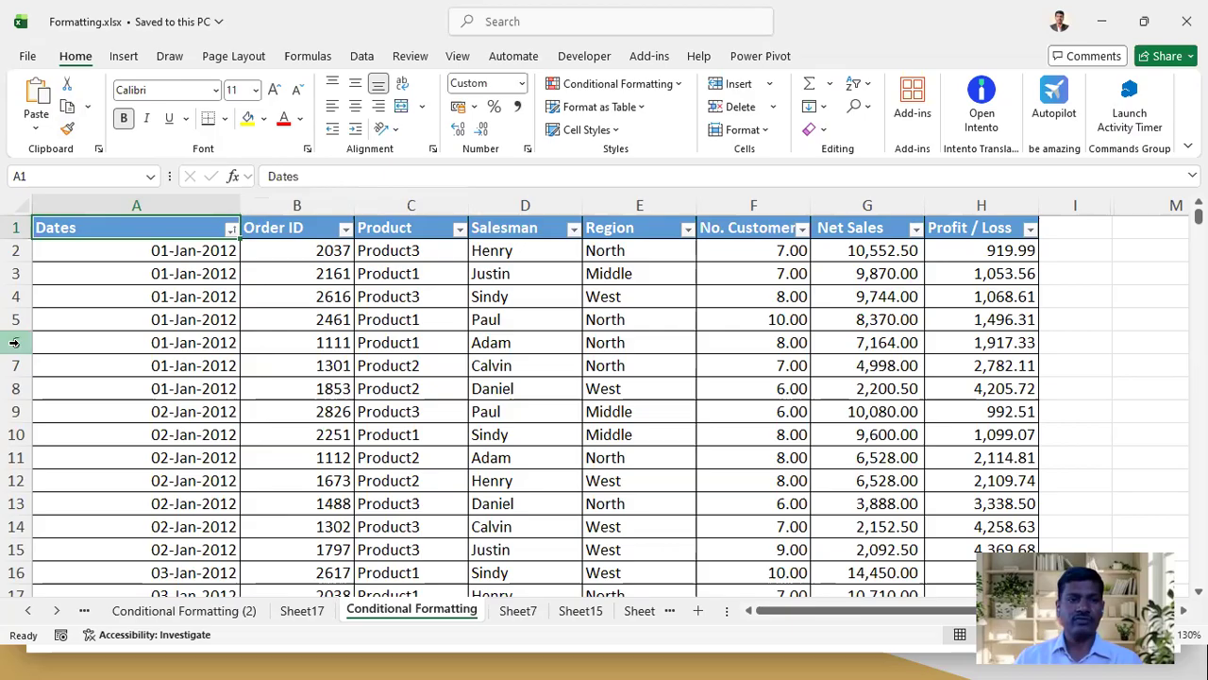
left_click_drag(91, 44, 79, 41)
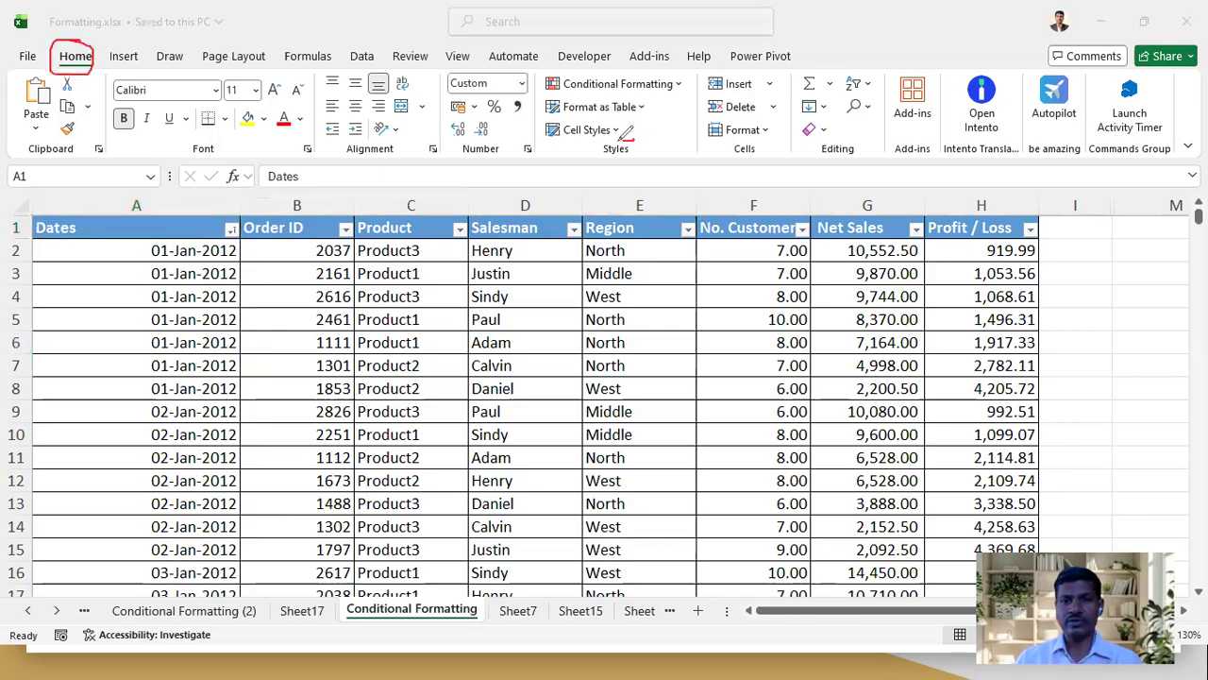
left_click_drag(591, 151, 638, 146)
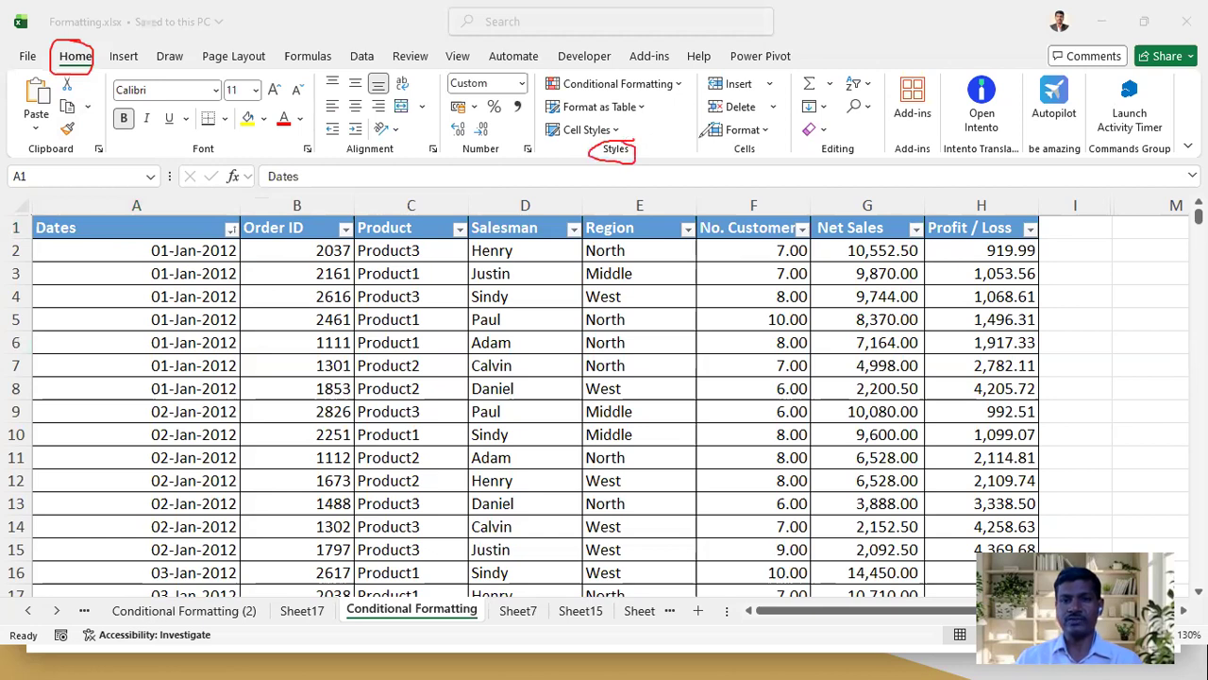
mouse_move(631, 99)
left_mouse_down()
mouse_move(689, 80)
mouse_move(577, 66)
left_mouse_up()
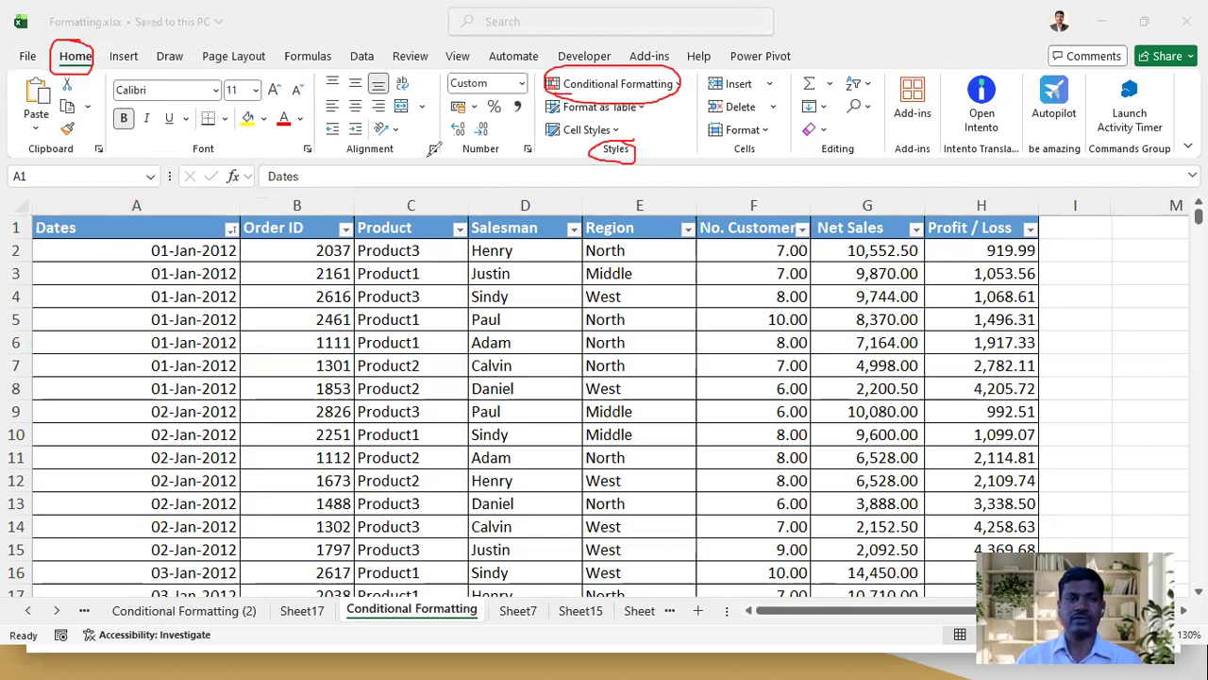
left_click(87, 439)
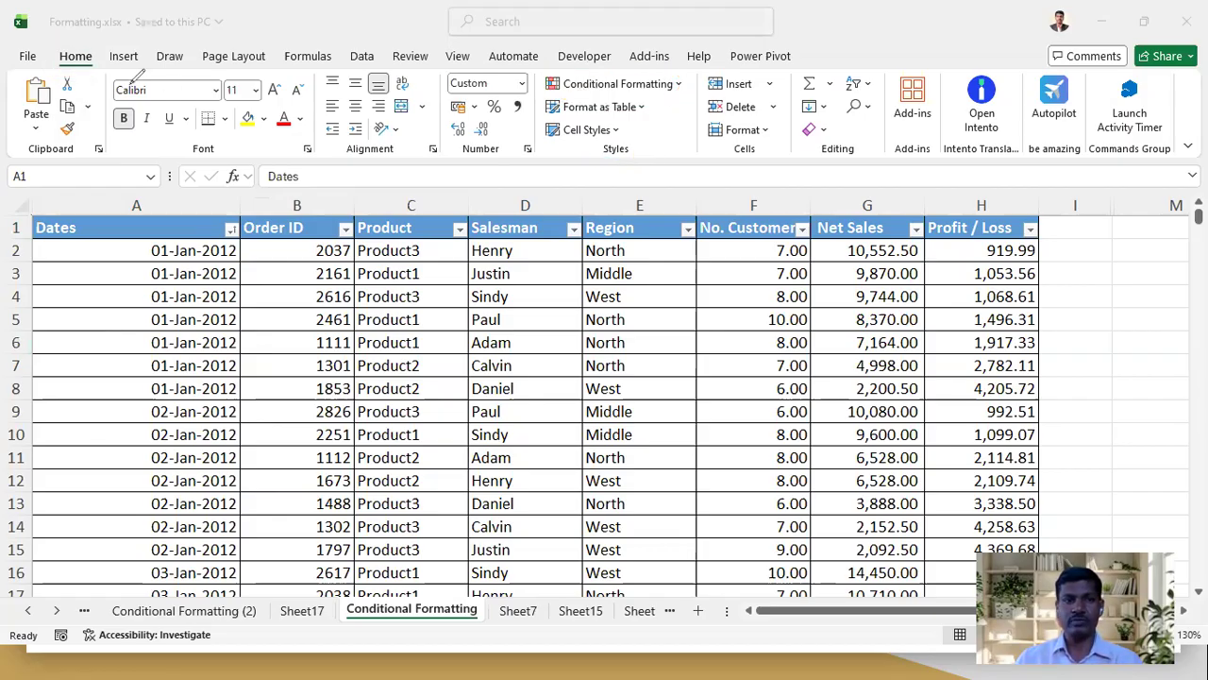
Review the available conditional formatting rule types: Highlight Cells, Top/Bottom, Data Bars, Color Scales and Icon Sets
left_click(687, 85)
mouse_move(624, 120)
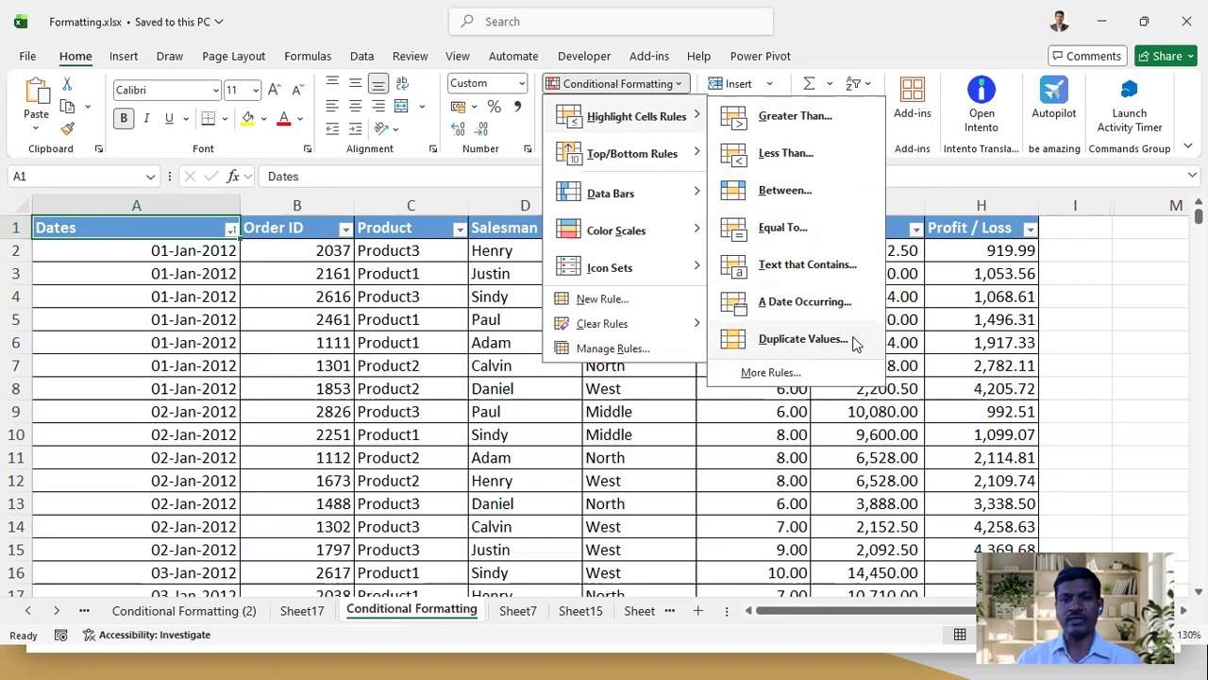
mouse_move(614, 160)
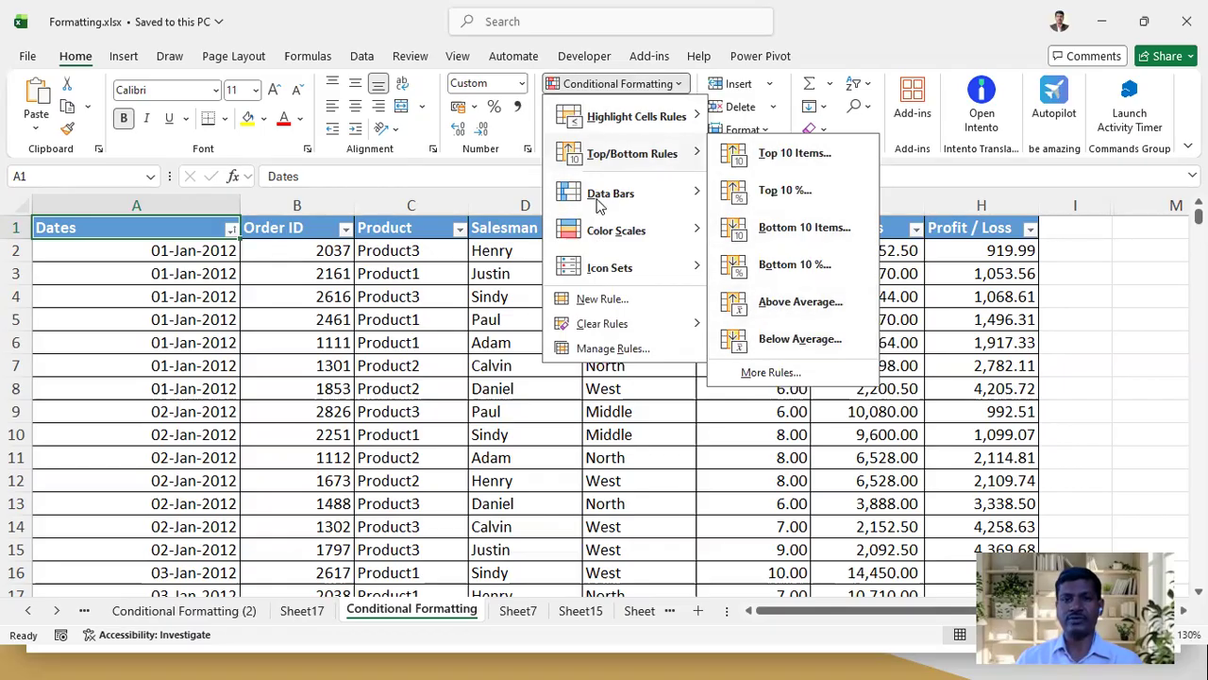
mouse_move(600, 212)
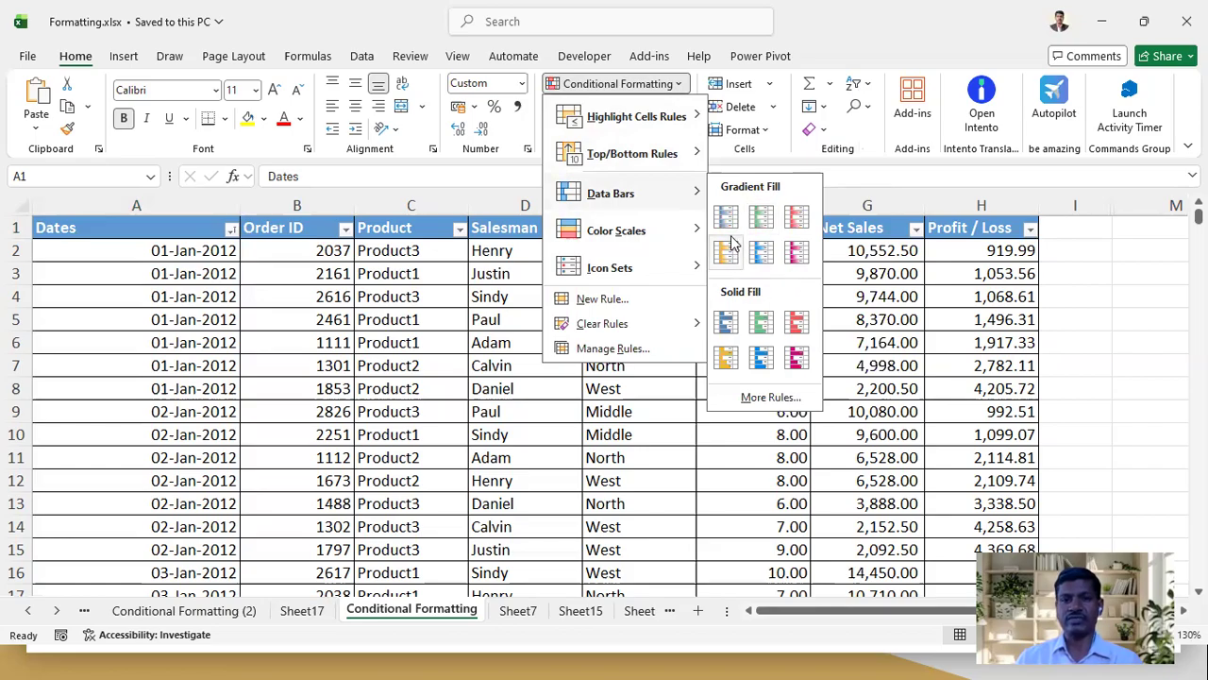
mouse_move(611, 238)
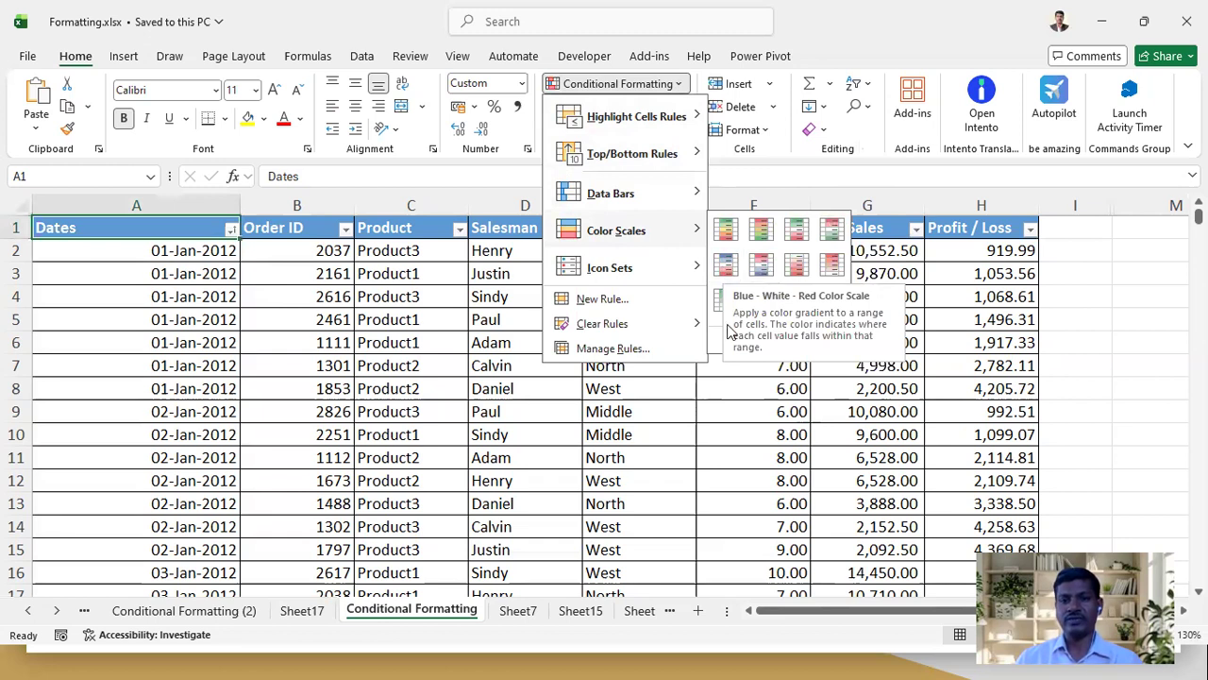
mouse_move(602, 277)
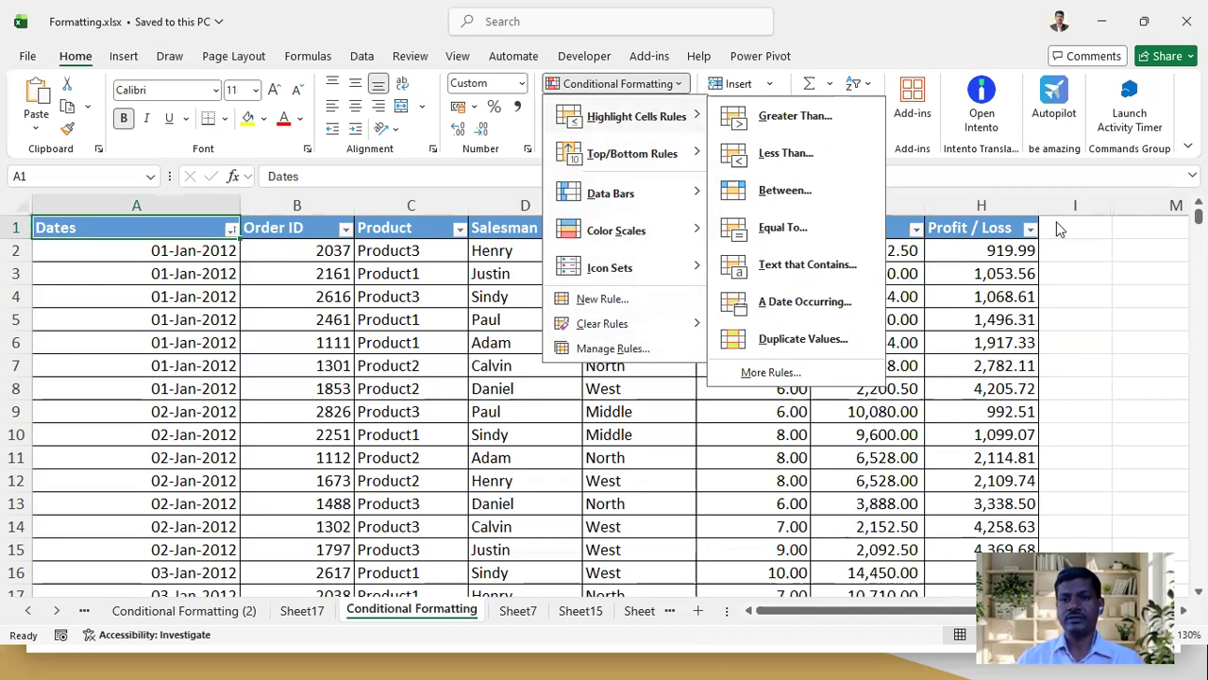
left_click(1090, 247)
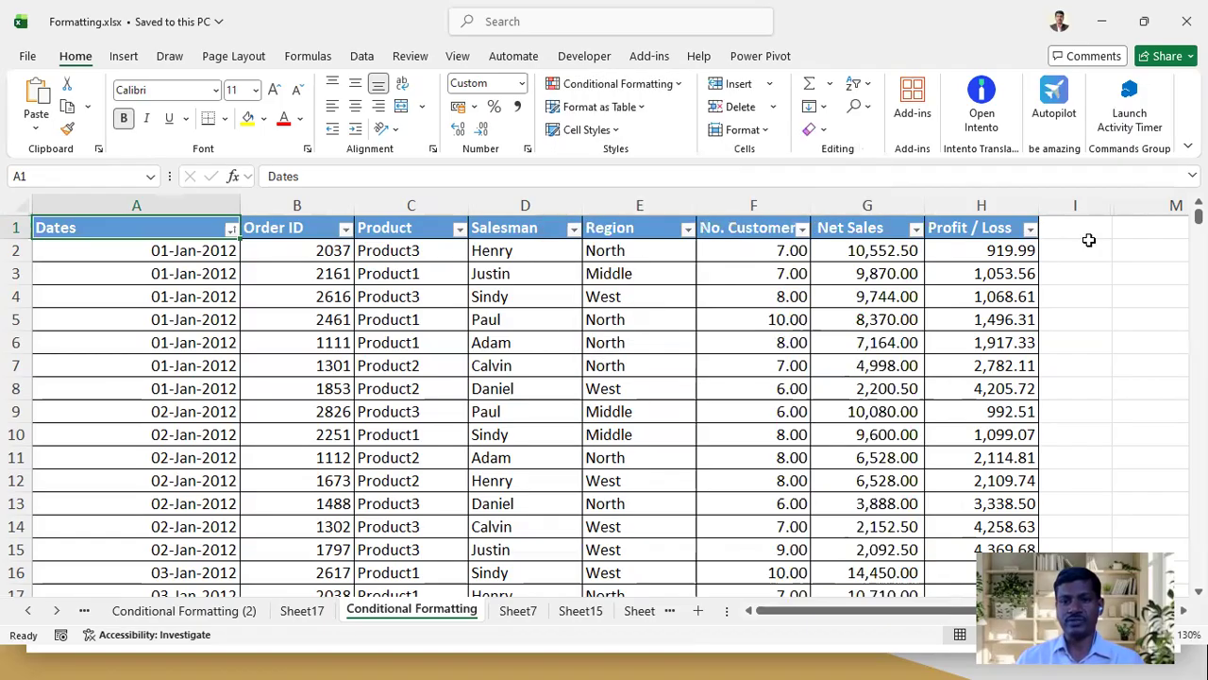
Highlight values greater than 12500 in the Net Sales column using Green Fill with Dark Green Text
left_click(883, 202)
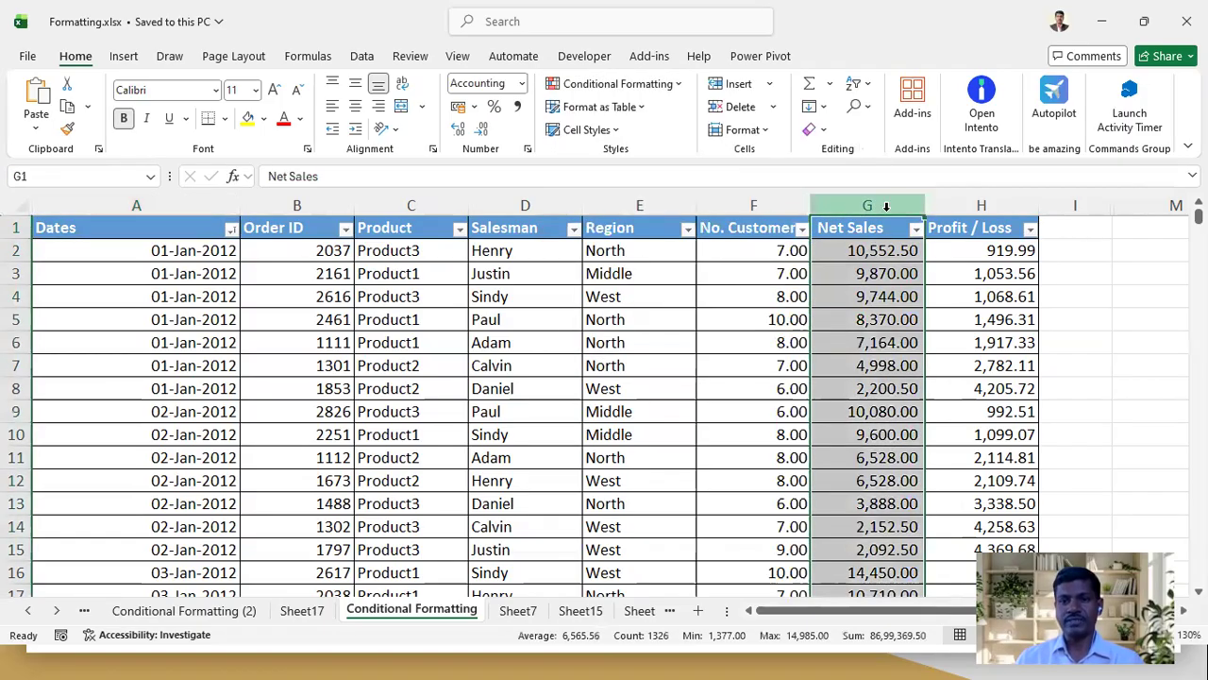
left_click(679, 85)
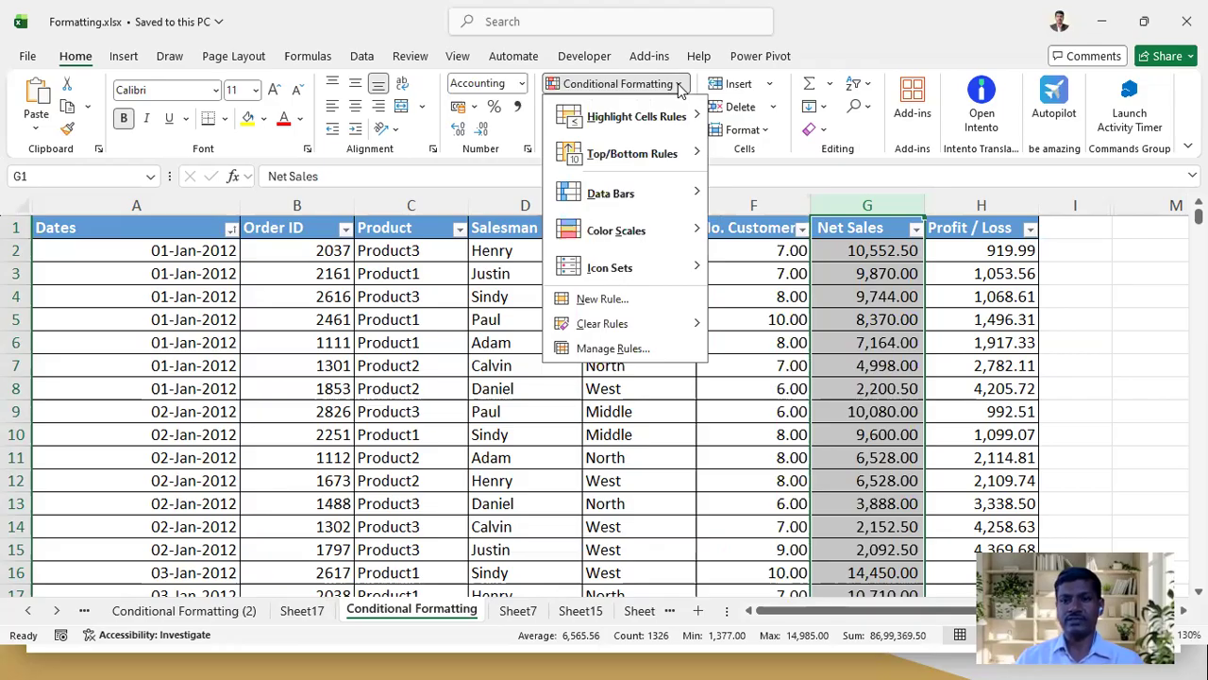
mouse_move(641, 126)
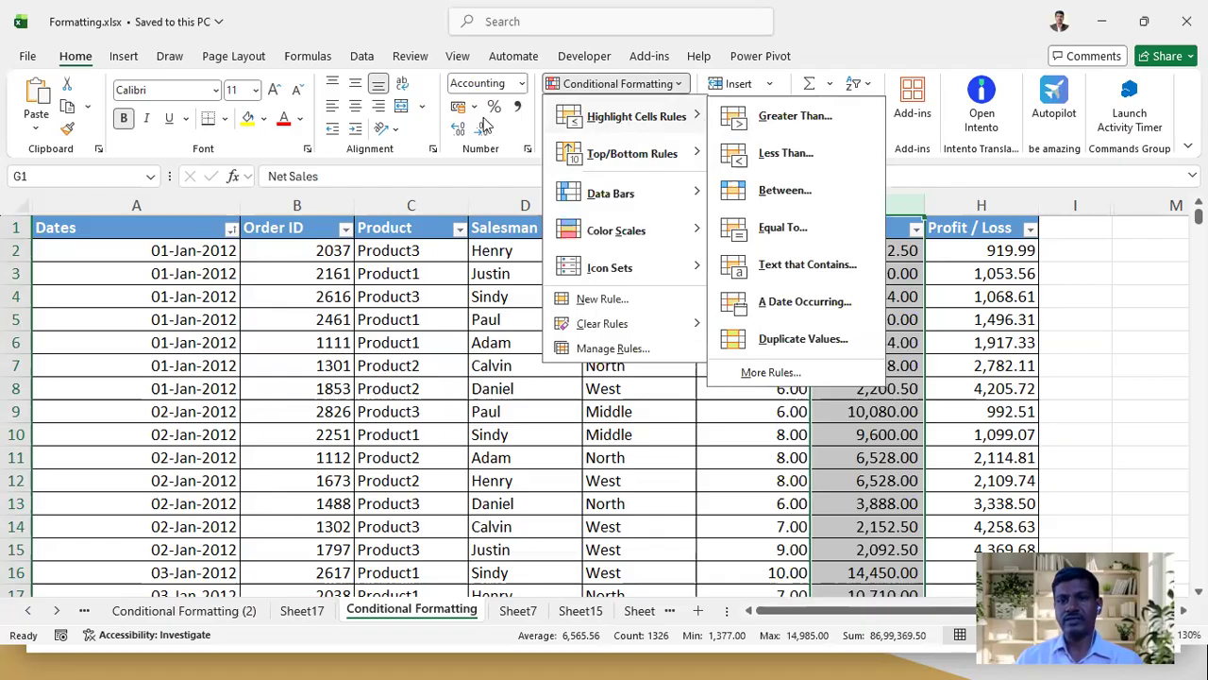
left_click(824, 117)
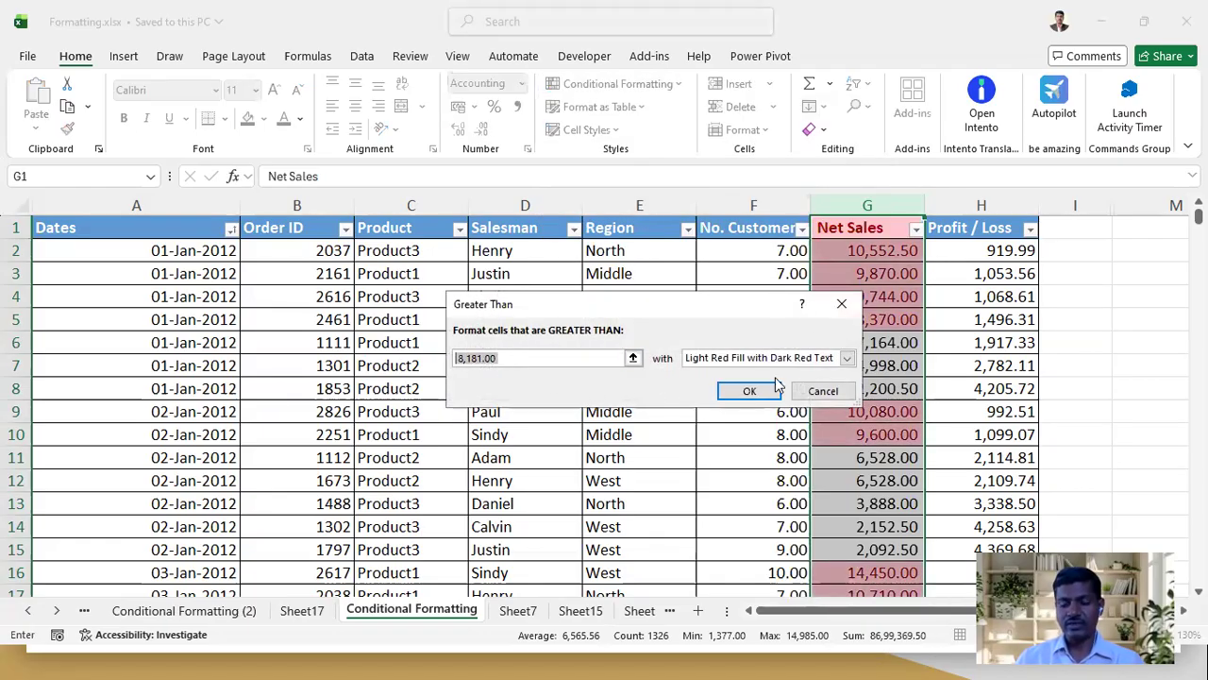
type("1250")
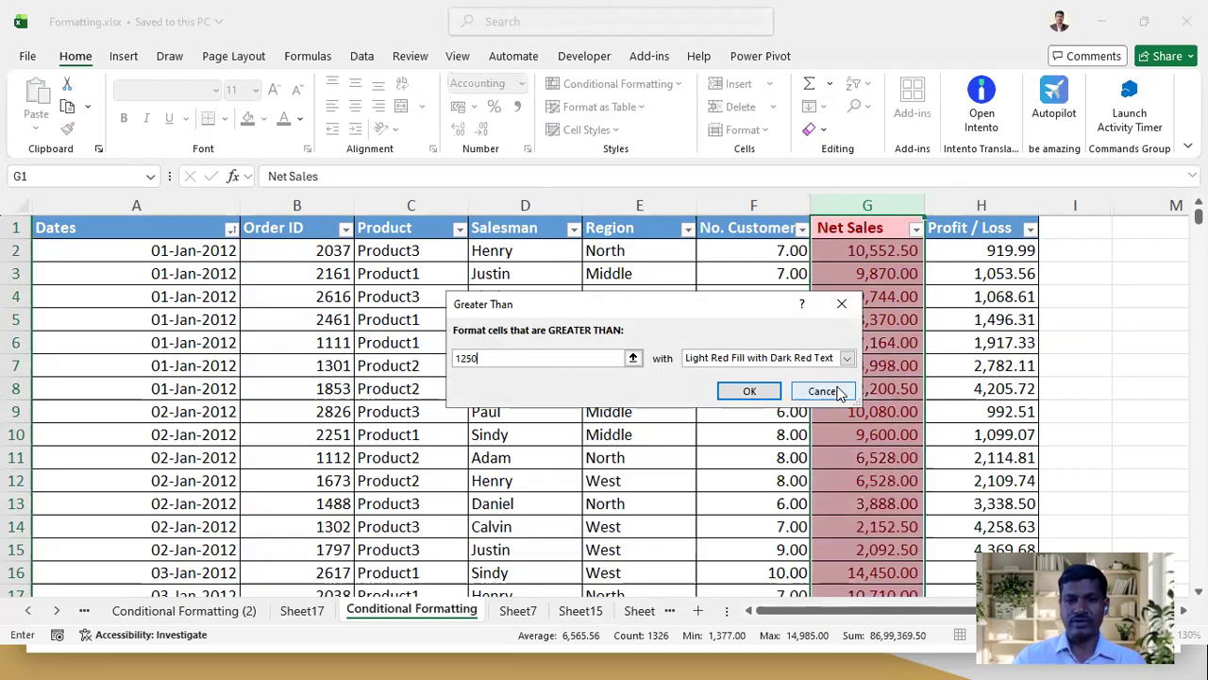
type("0")
left_click(846, 358)
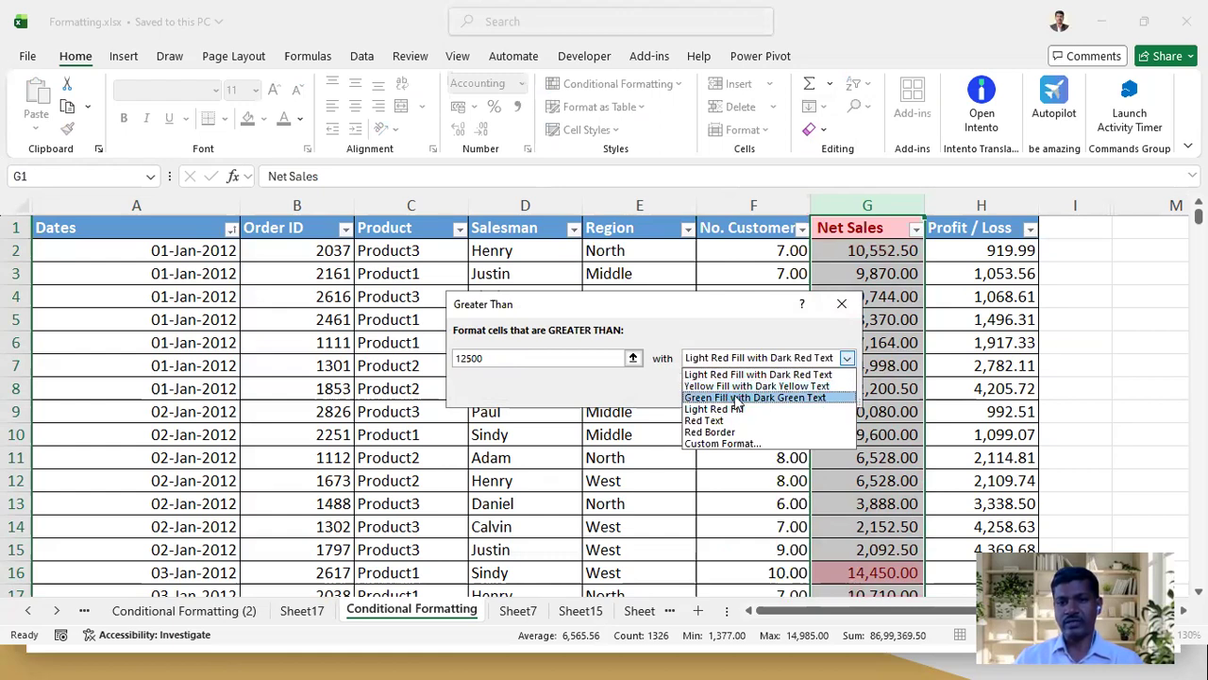
left_click(769, 398)
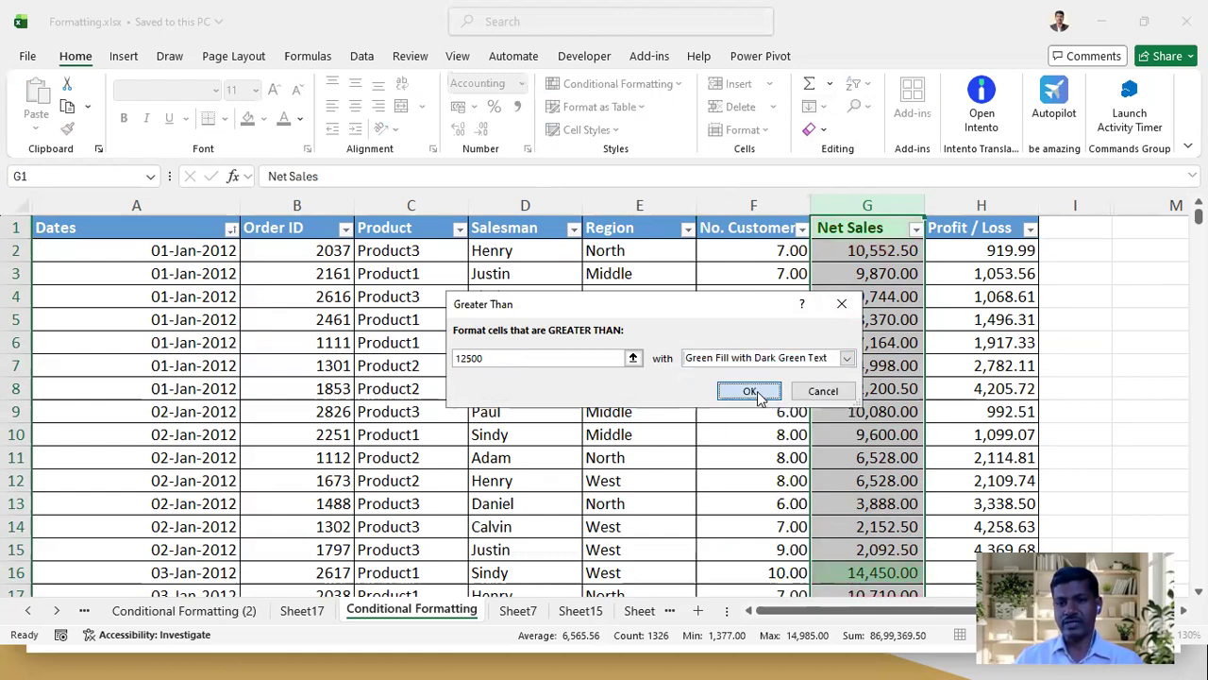
left_click(748, 395)
Look through the Net Sales column to check which cells the greater-than rule highlights
scroll(871, 394, "down", 4)
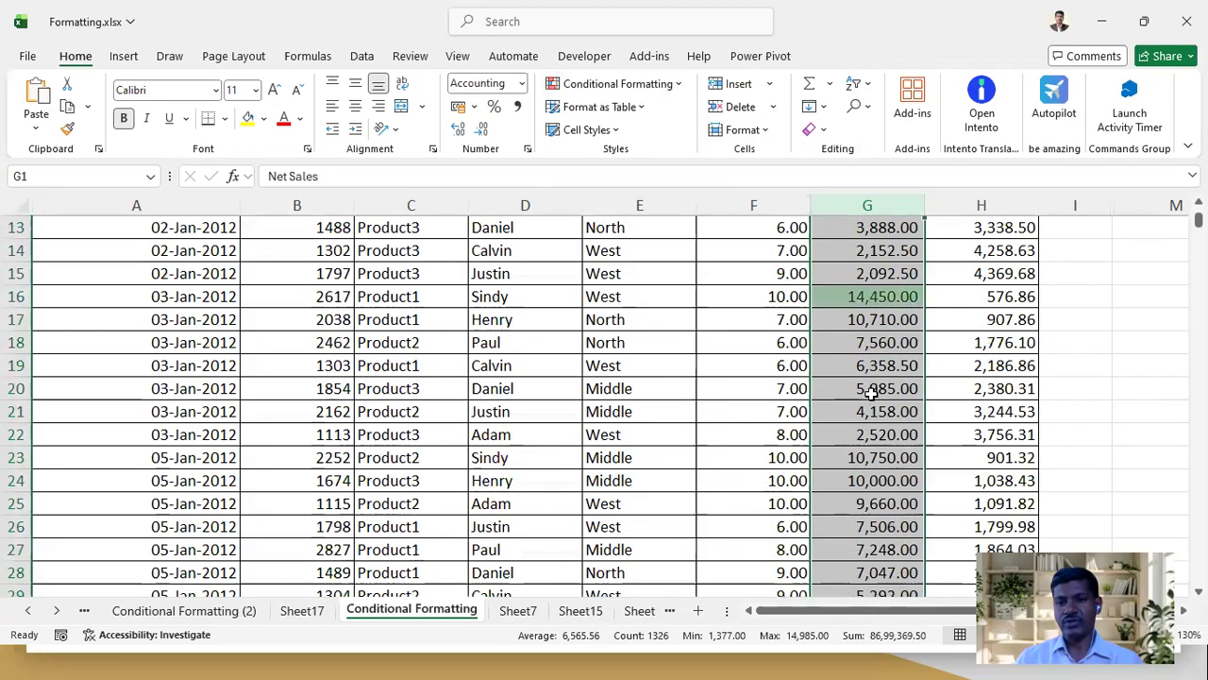
left_click(883, 300)
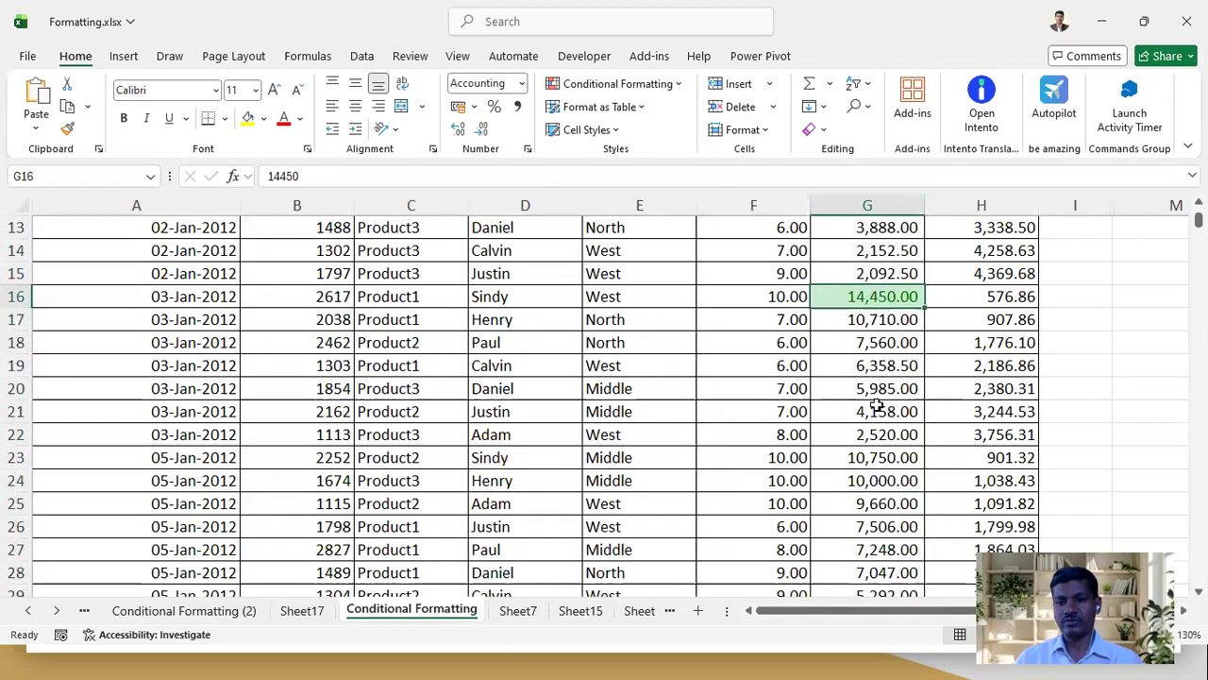
scroll(858, 399, "down", 8)
scroll(890, 391, "down", 2)
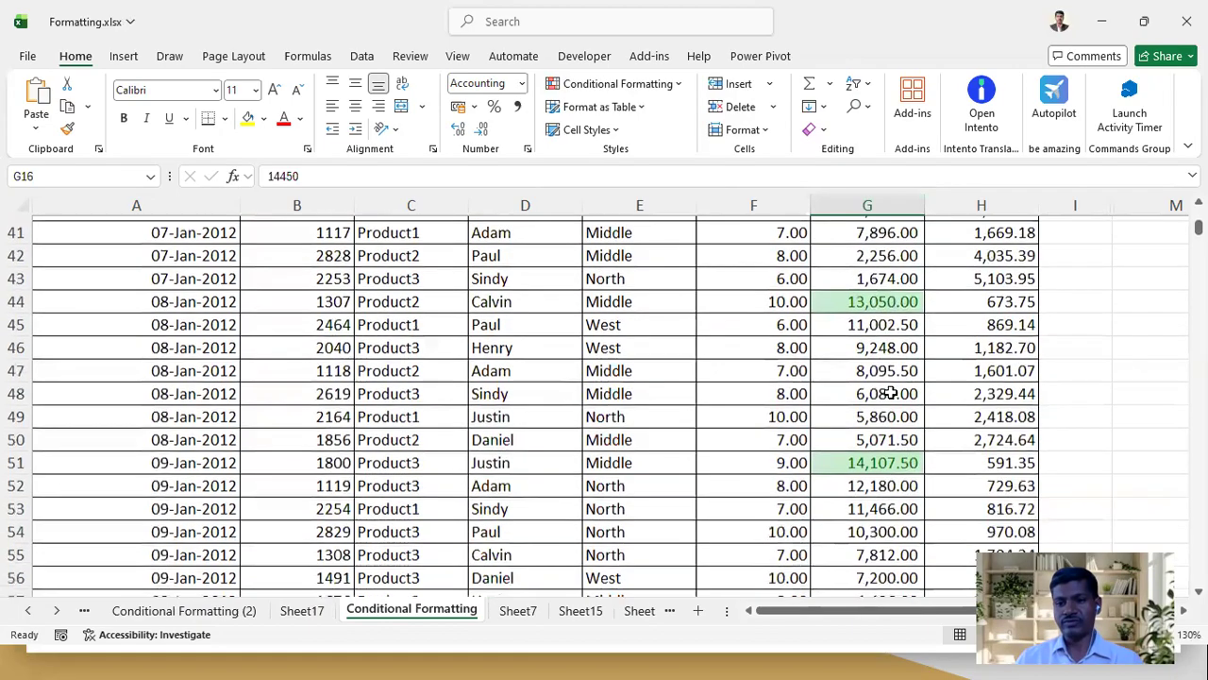
scroll(884, 407, "down", 2)
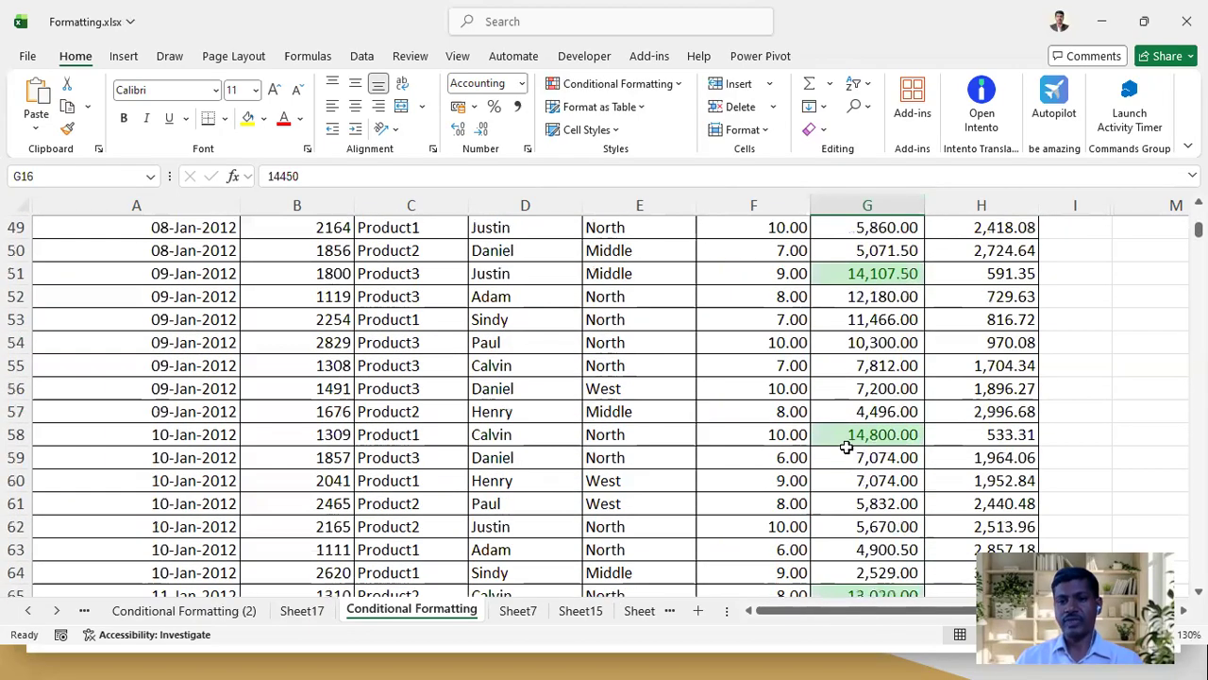
scroll(901, 420, "down", 6)
scroll(908, 415, "up", 20)
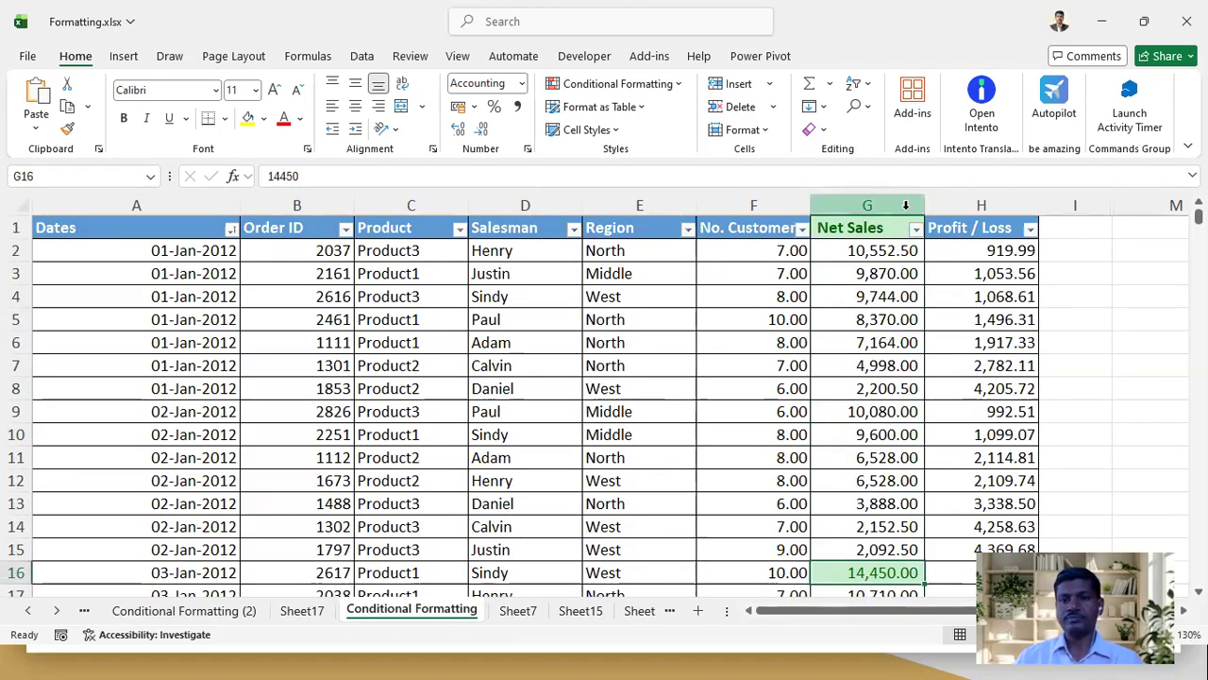
Clear the conditional formatting rules from the Net Sales column only
left_click(879, 198)
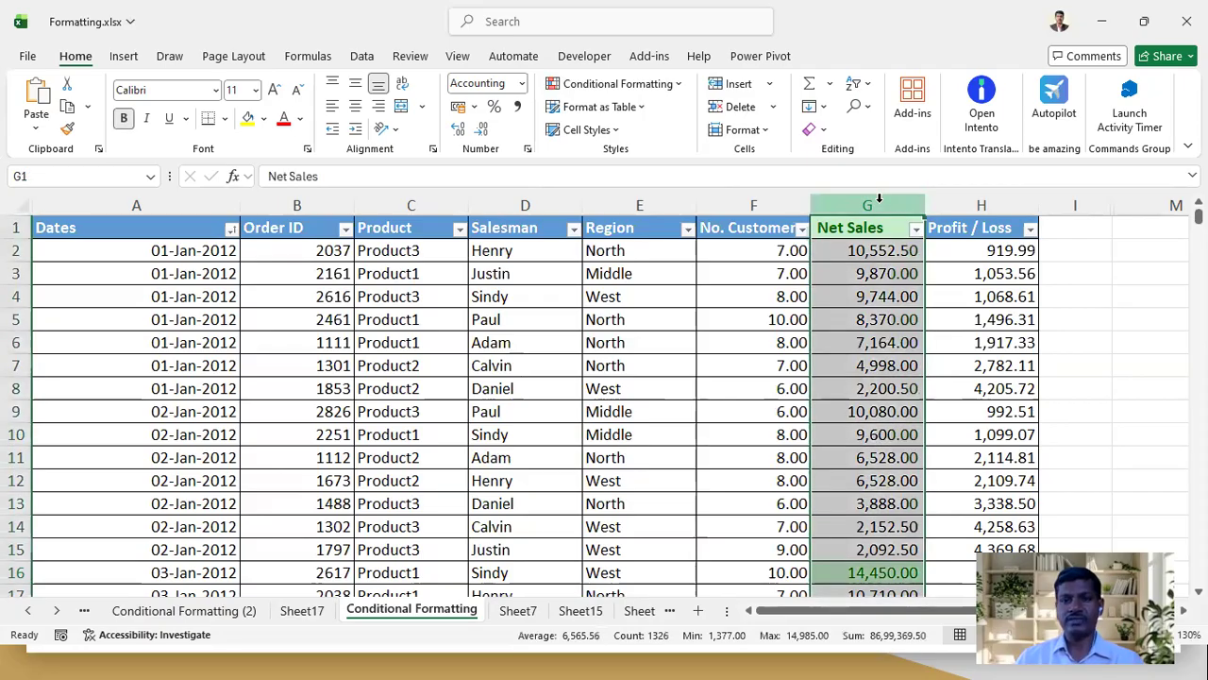
left_click(676, 87)
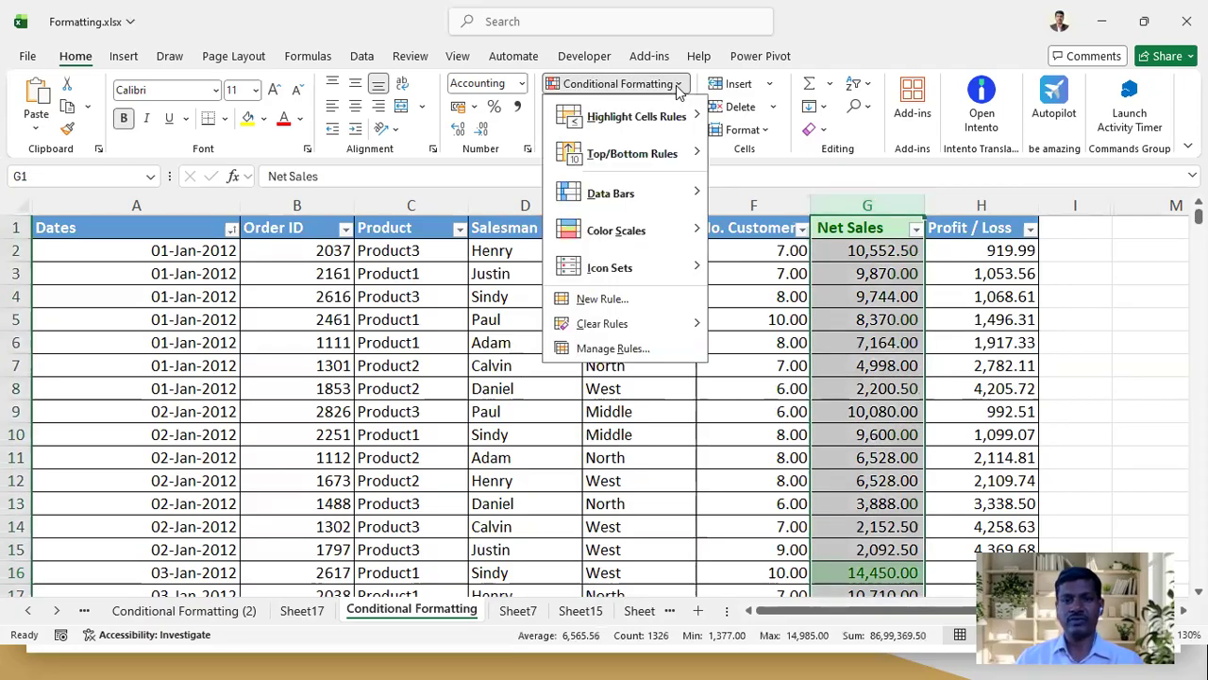
mouse_move(564, 329)
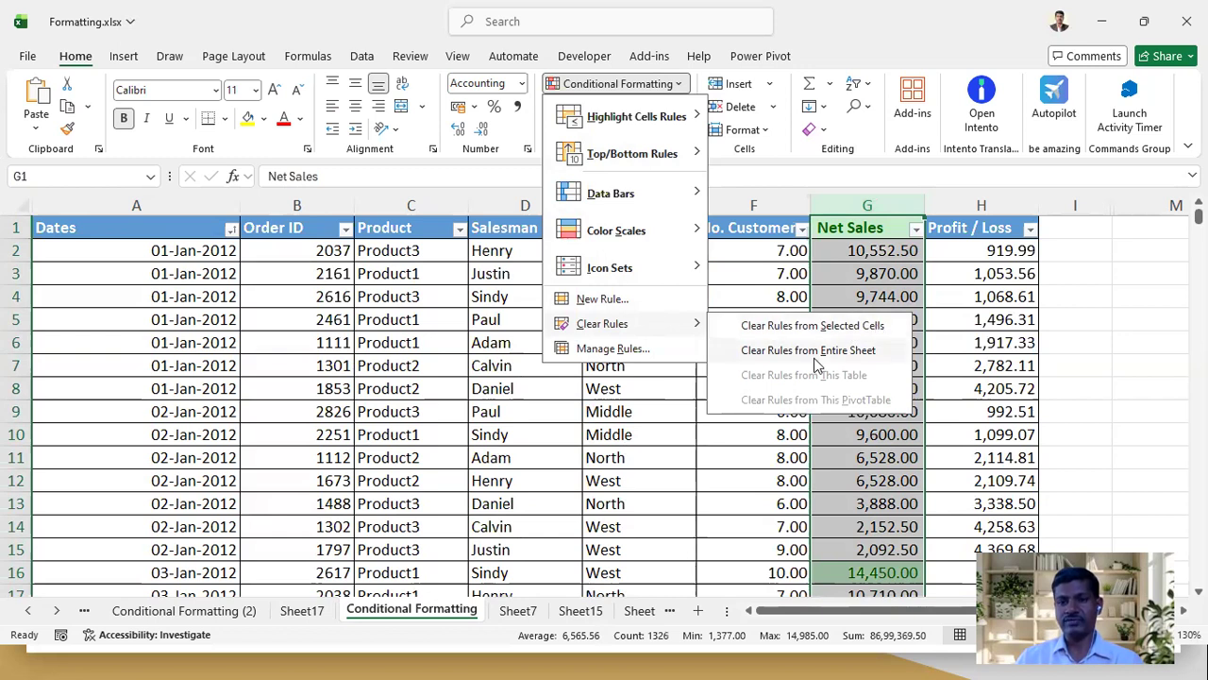
left_click(883, 325)
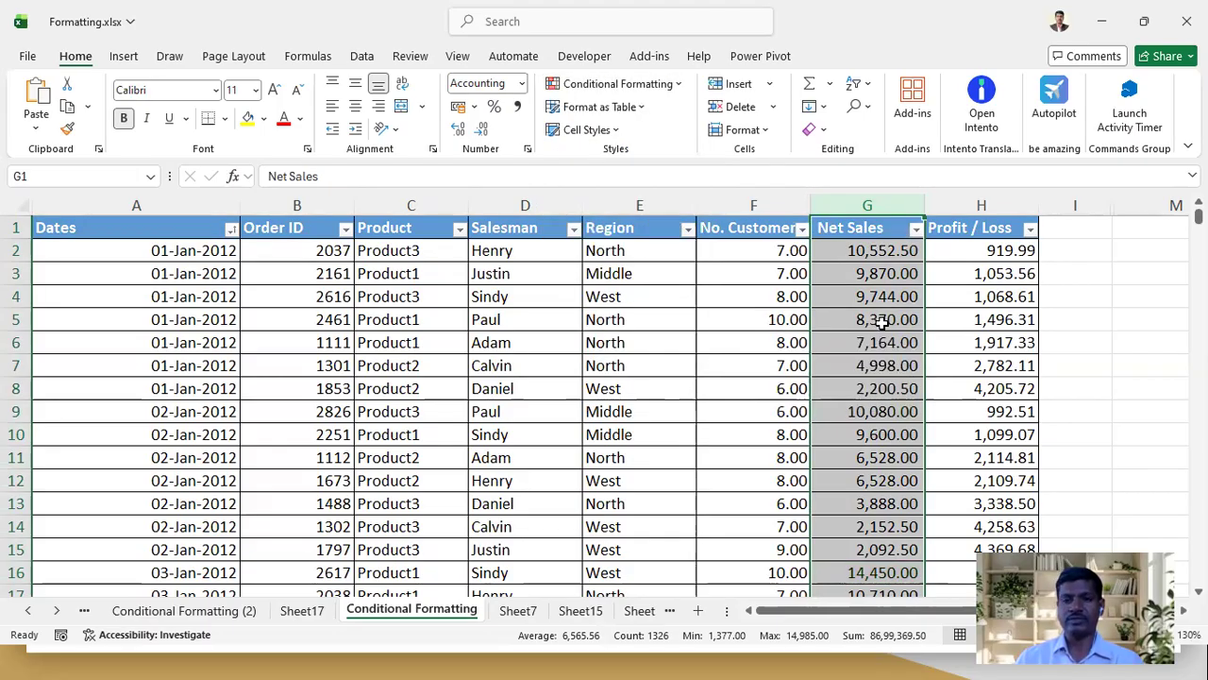
Apply a top 10 items rule to the Net Sales column with Light Red Fill with Dark Red Text
left_click(639, 85)
mouse_move(593, 159)
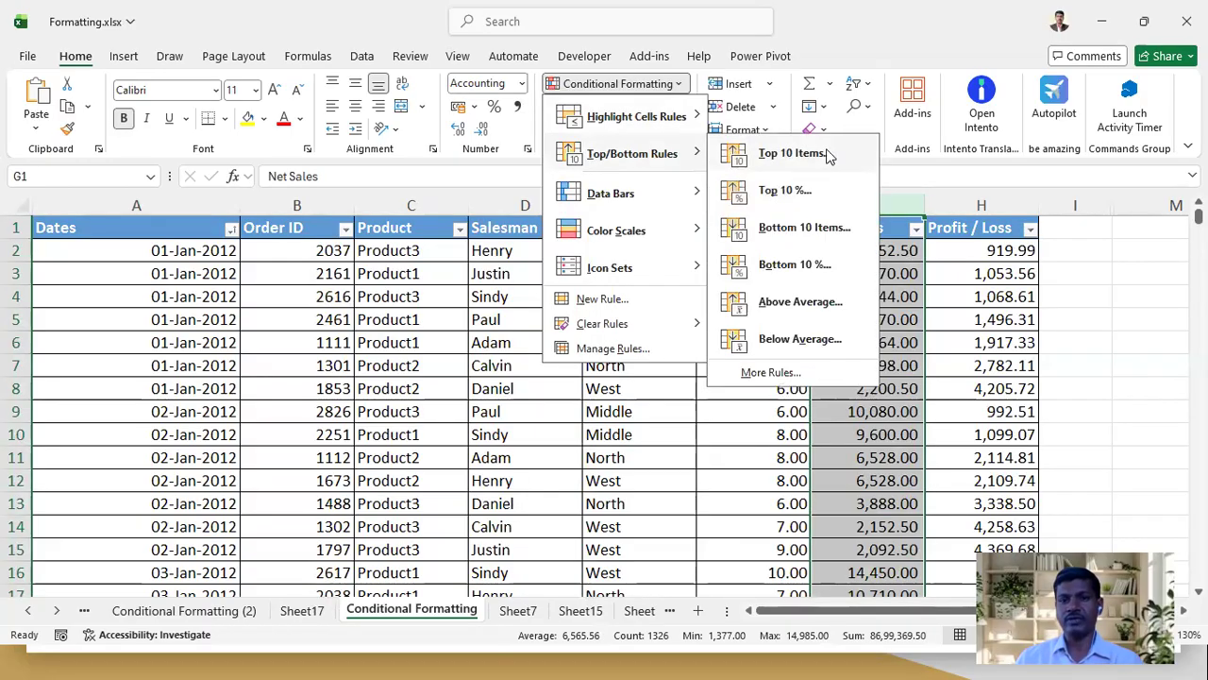
left_click(793, 153)
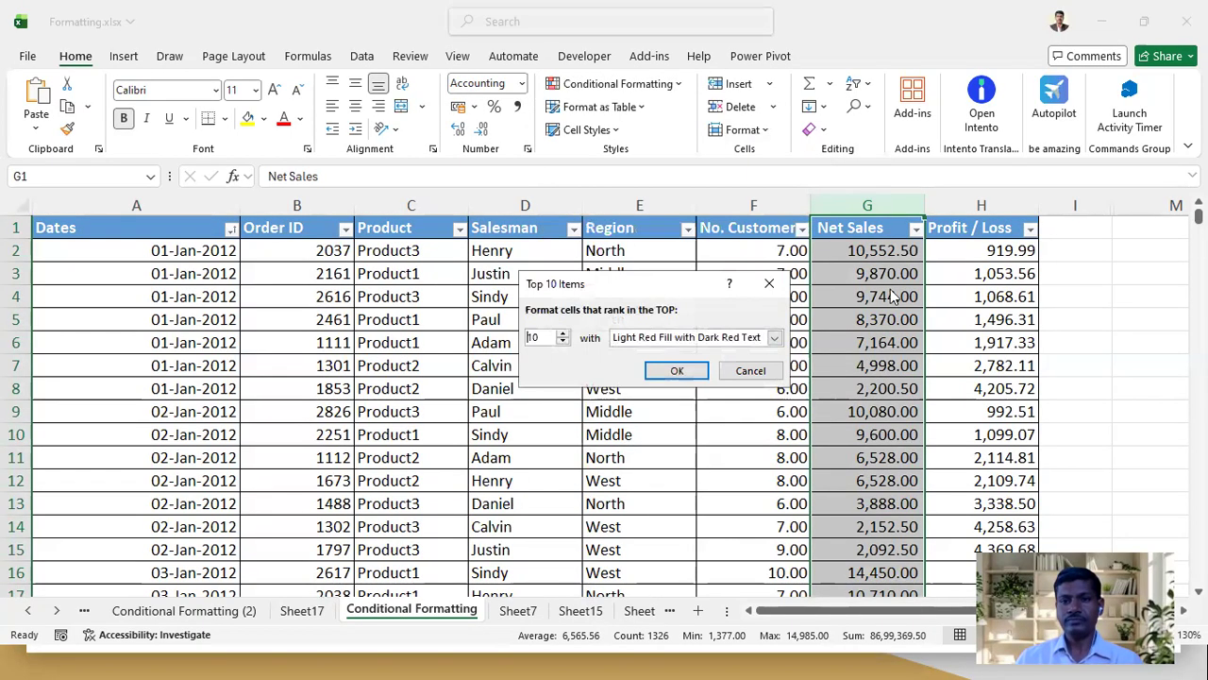
left_click(676, 371)
Examine the rows of the Net Sales column to find the cells marked by the top 10 rule
scroll(863, 353, "down", 10)
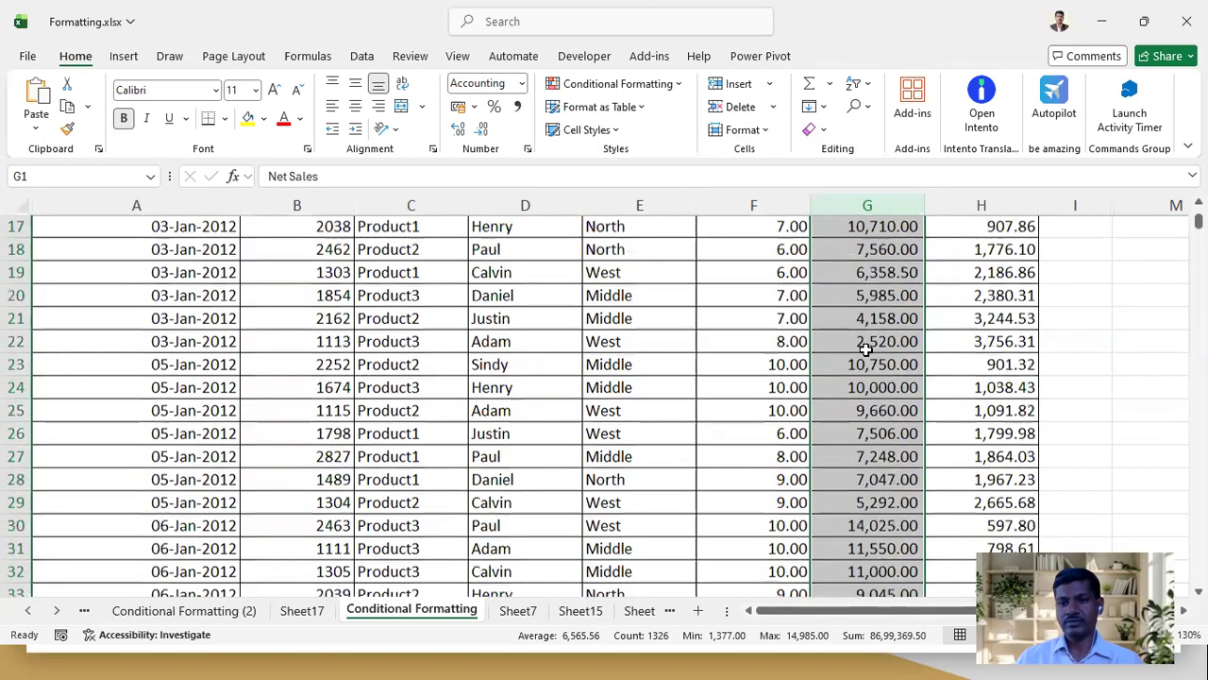
scroll(877, 382, "down", 1)
scroll(875, 376, "down", 1)
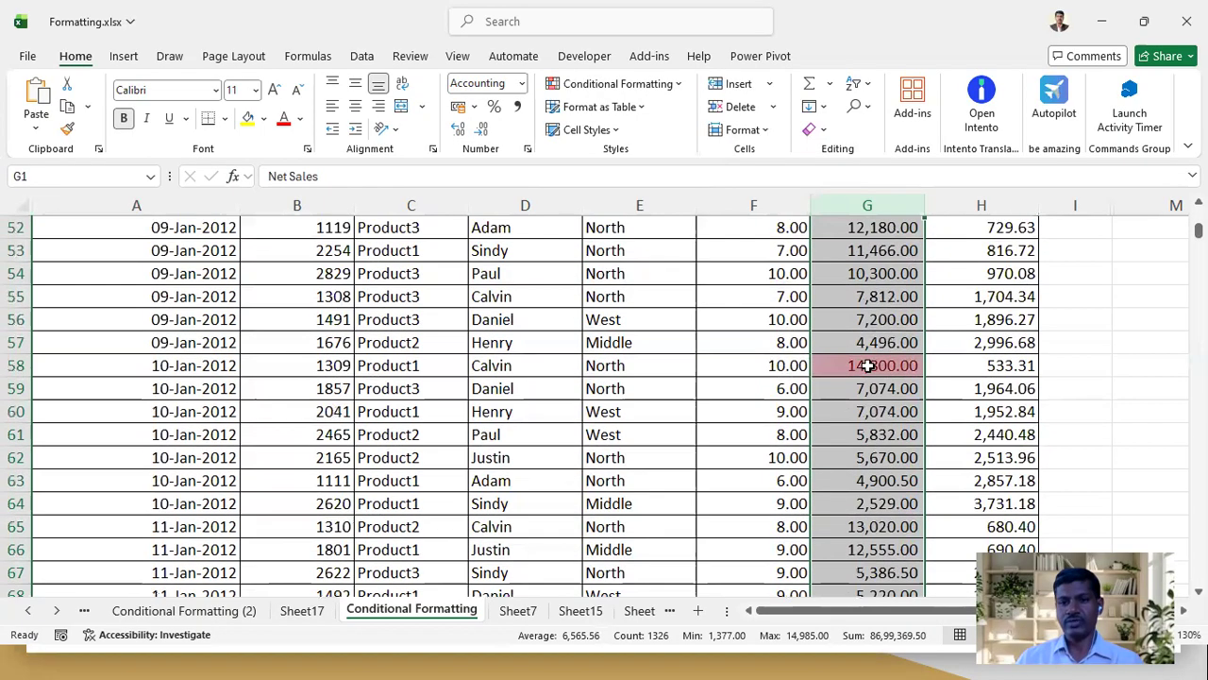
left_click(899, 370)
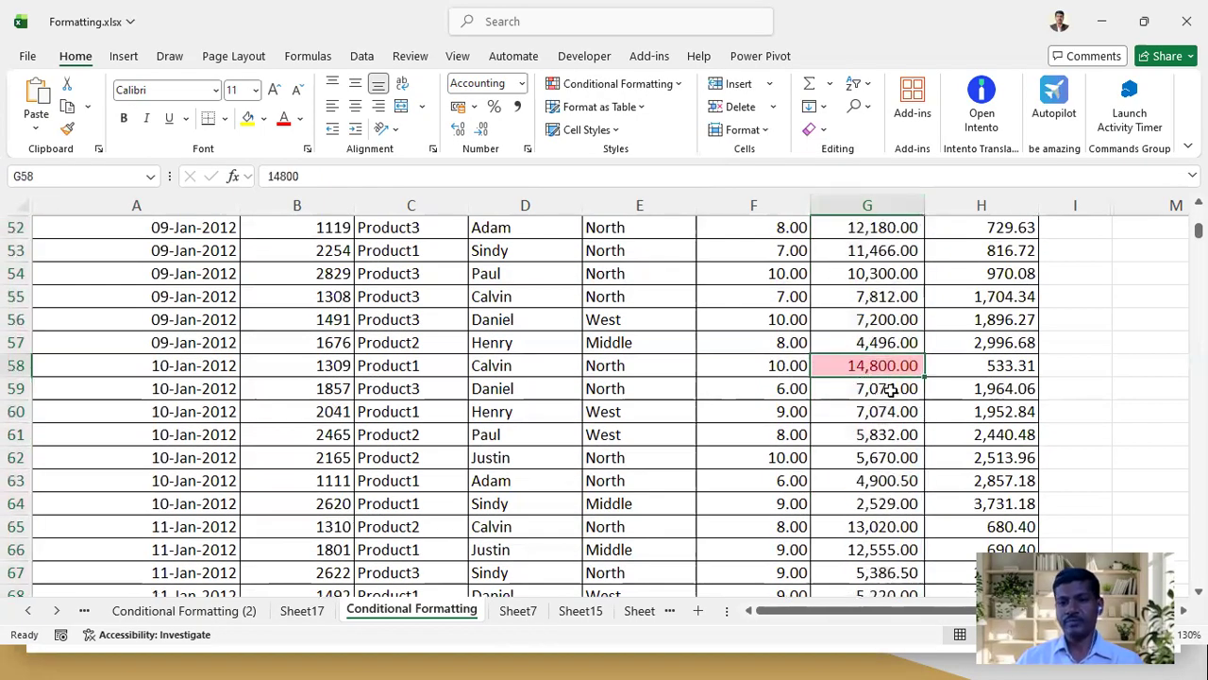
scroll(891, 391, "down", 15)
scroll(891, 388, "down", 20)
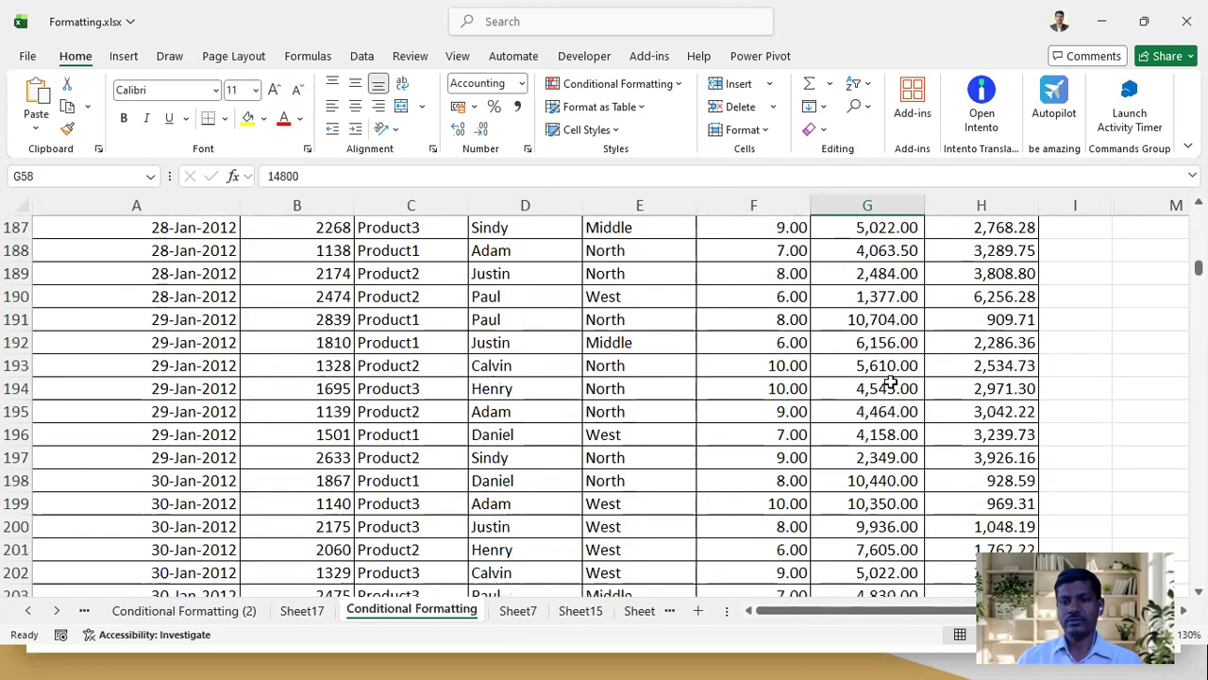
scroll(891, 387, "down", 20)
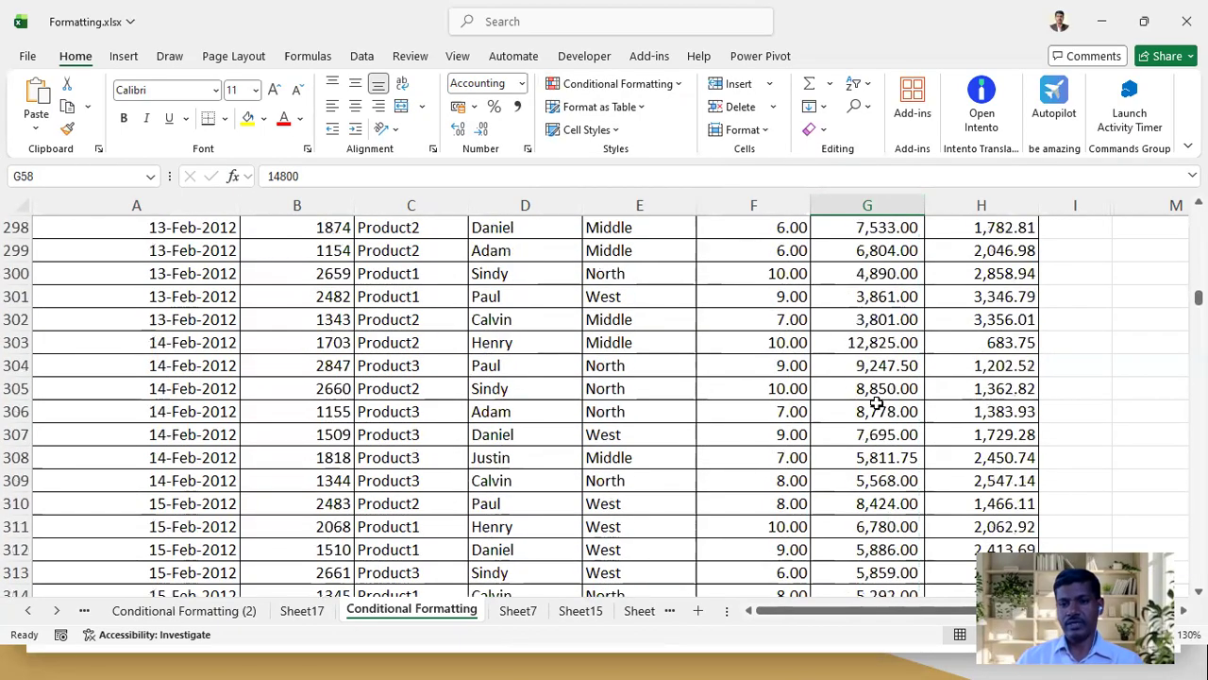
scroll(877, 404, "down", 8)
left_click(877, 434)
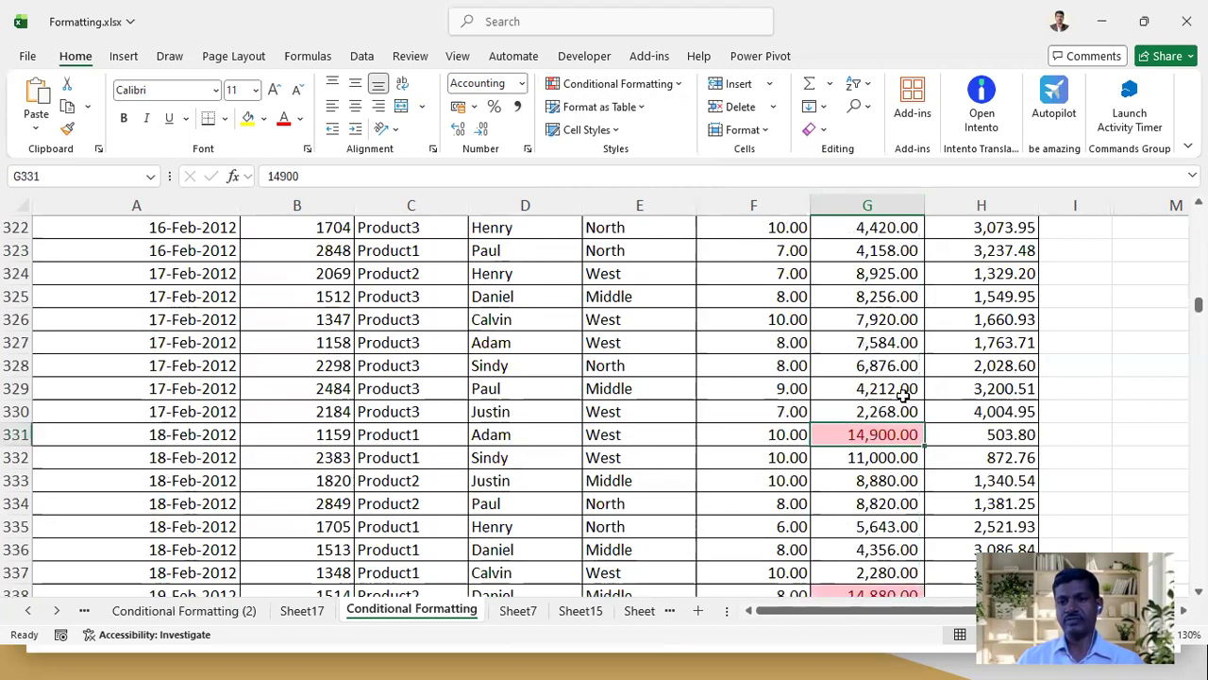
Check further down the Net Sales column, past row 331, for more cells marked by the top 10 rule
scroll(904, 396, "down", 4)
left_click(890, 326)
scroll(891, 416, "down", 11)
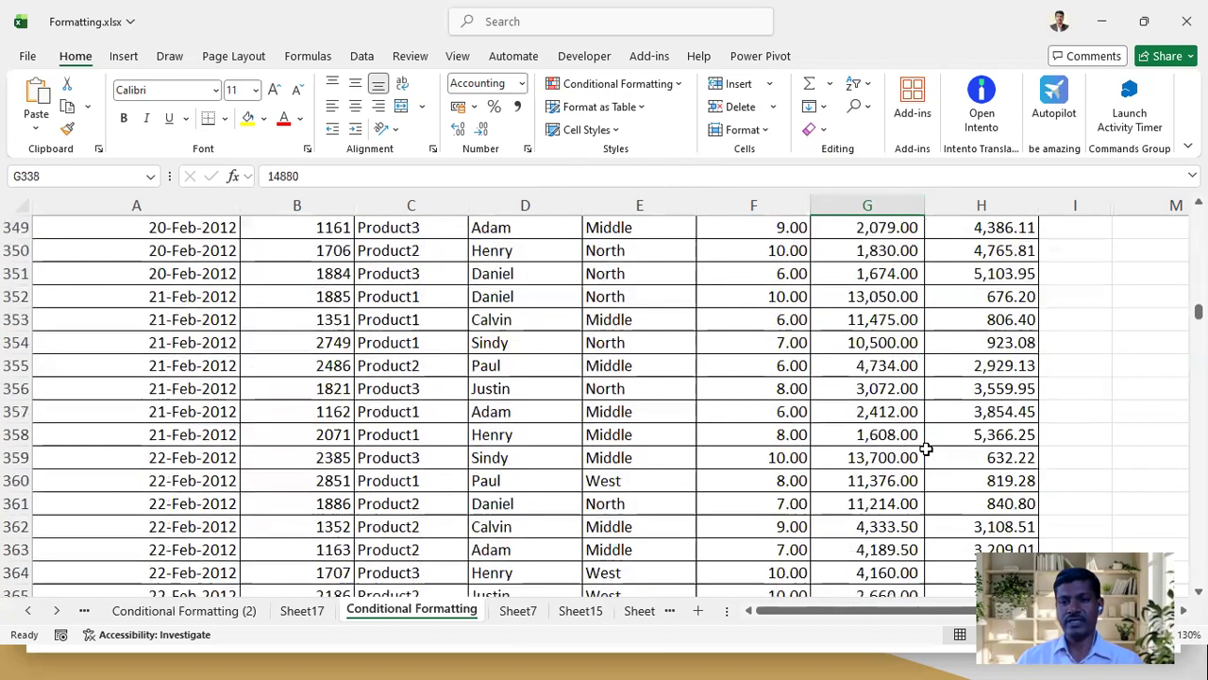
scroll(890, 435, "down", 20)
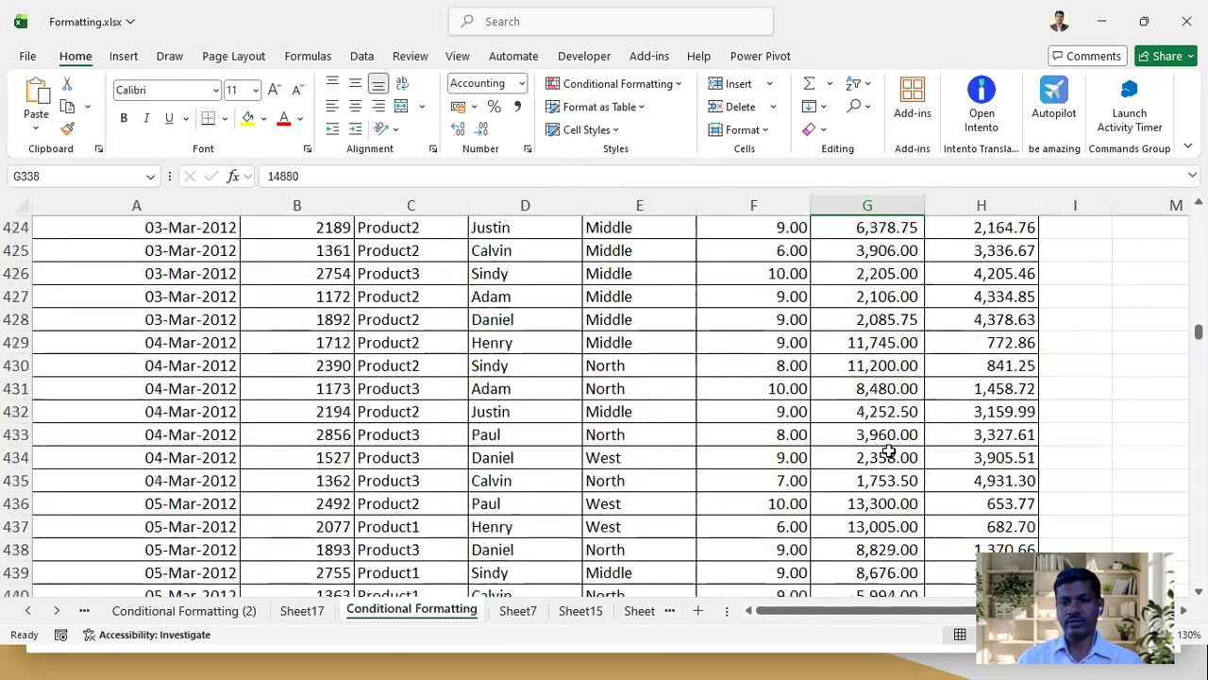
scroll(878, 440, "down", 19)
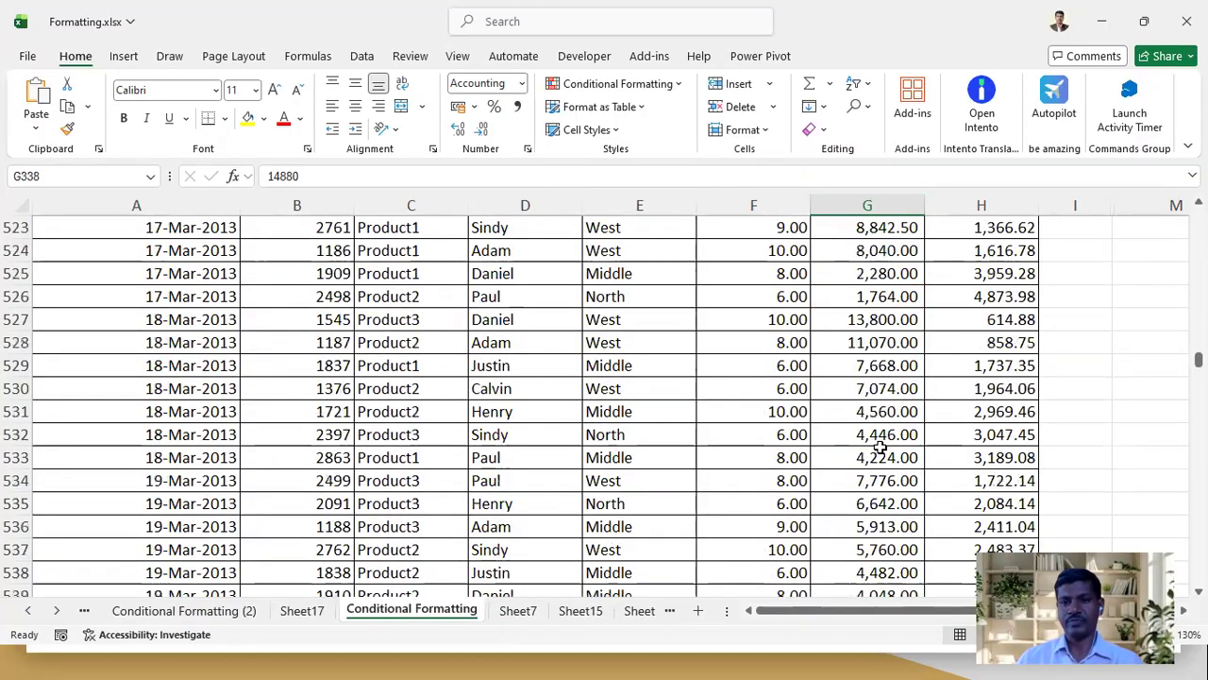
scroll(879, 448, "up", 3)
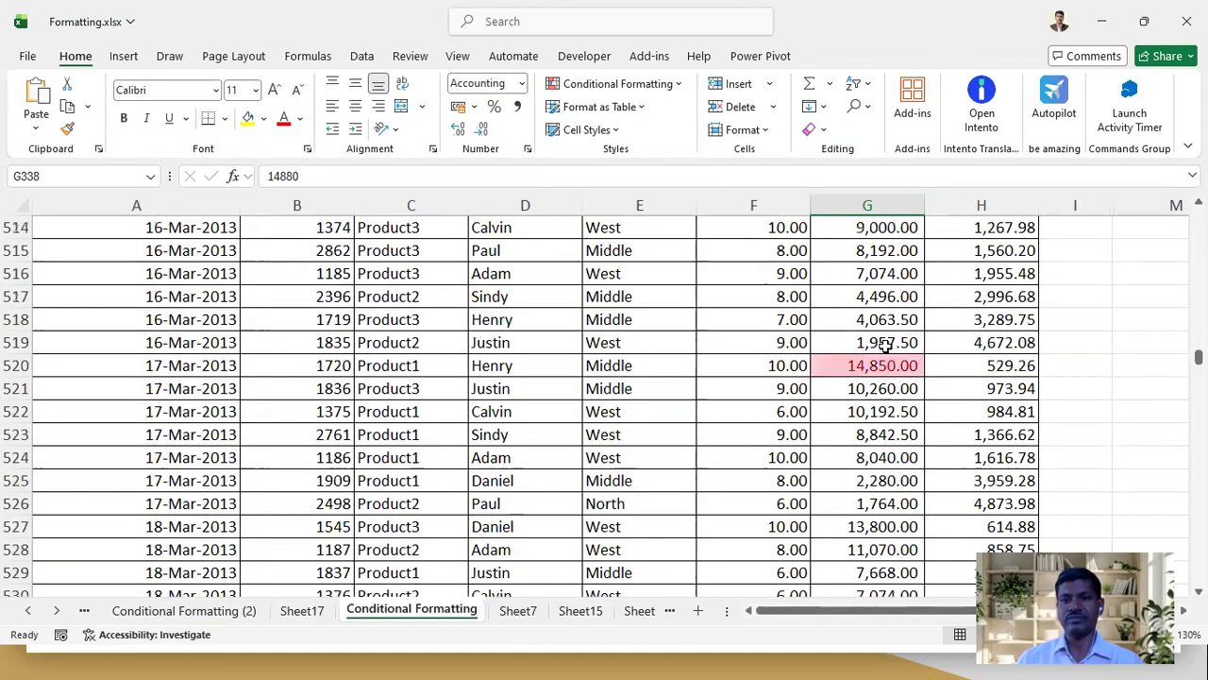
Clear the top 10 conditional formatting rule from the Net Sales column only
left_click(887, 205)
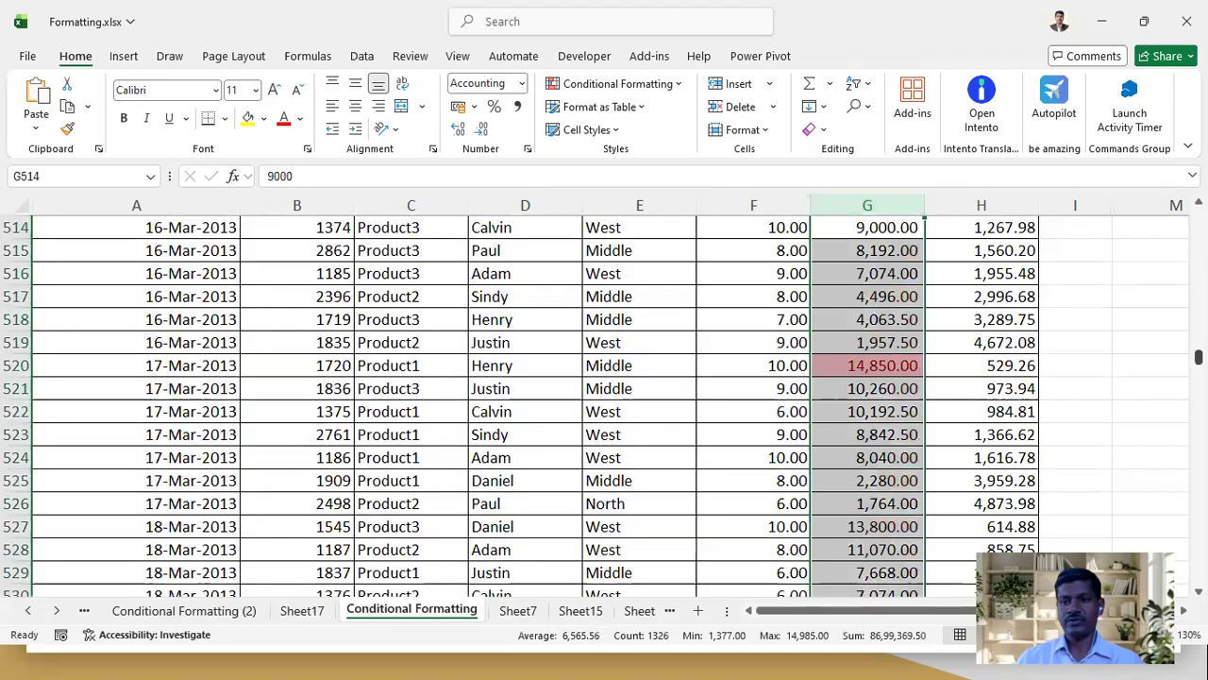
left_click_drag(1198, 357, 1197, 215)
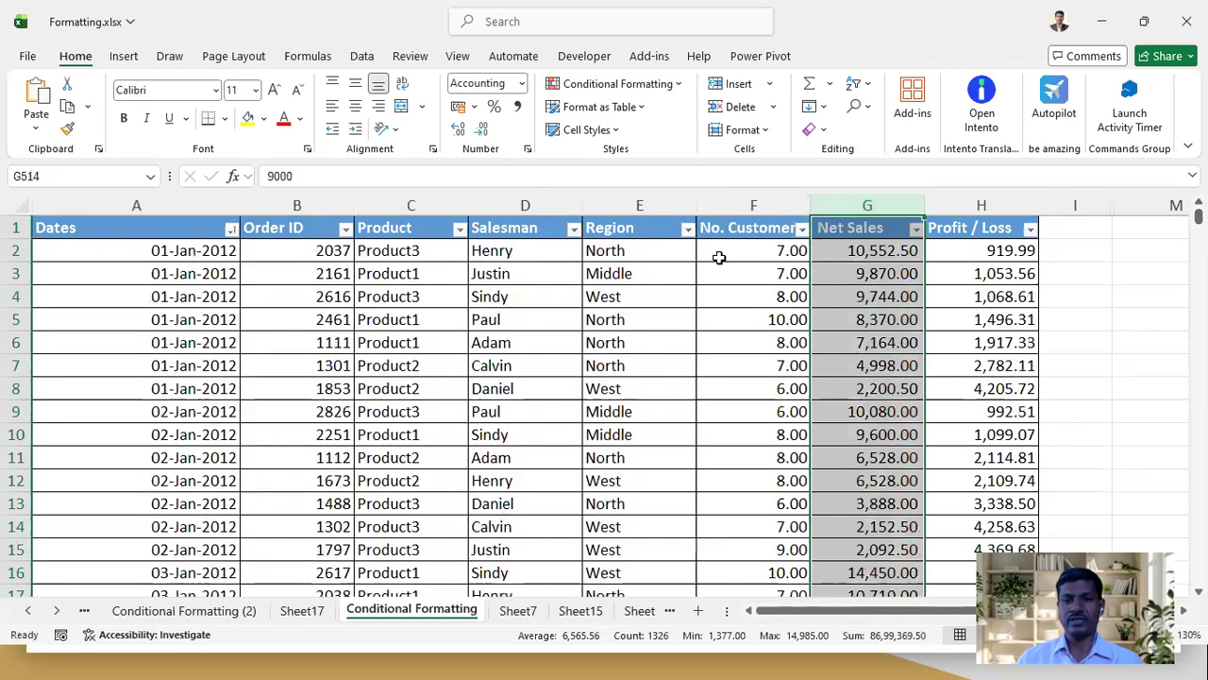
left_click(684, 83)
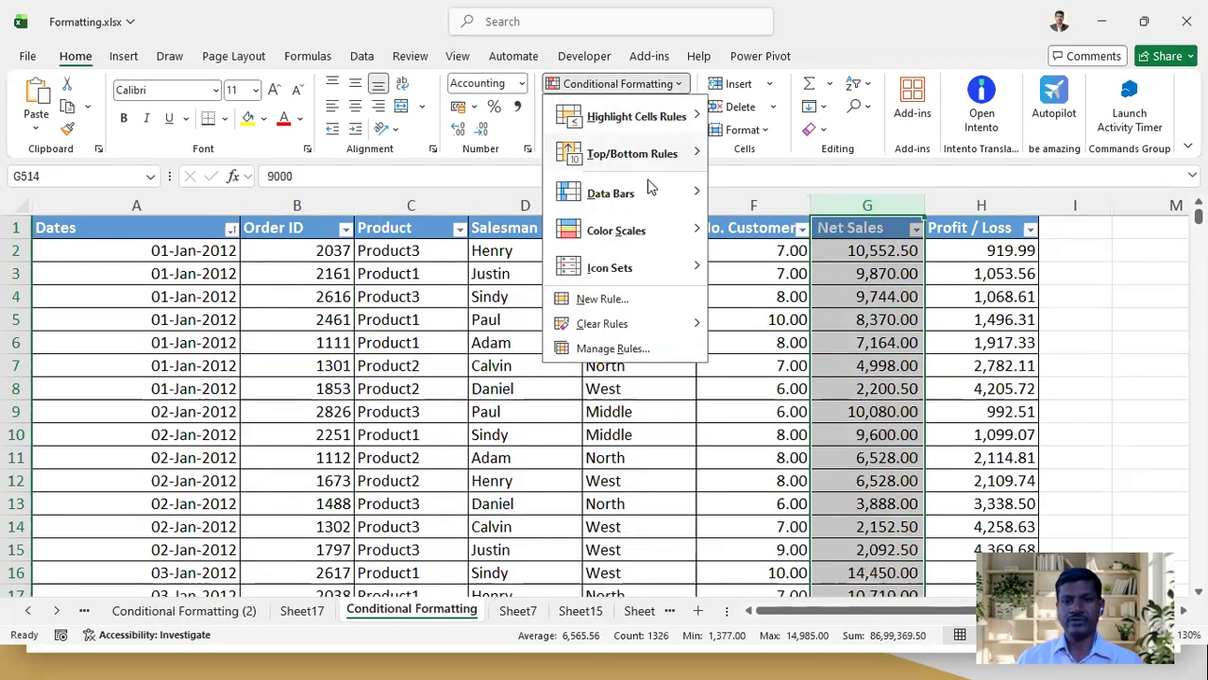
mouse_move(605, 326)
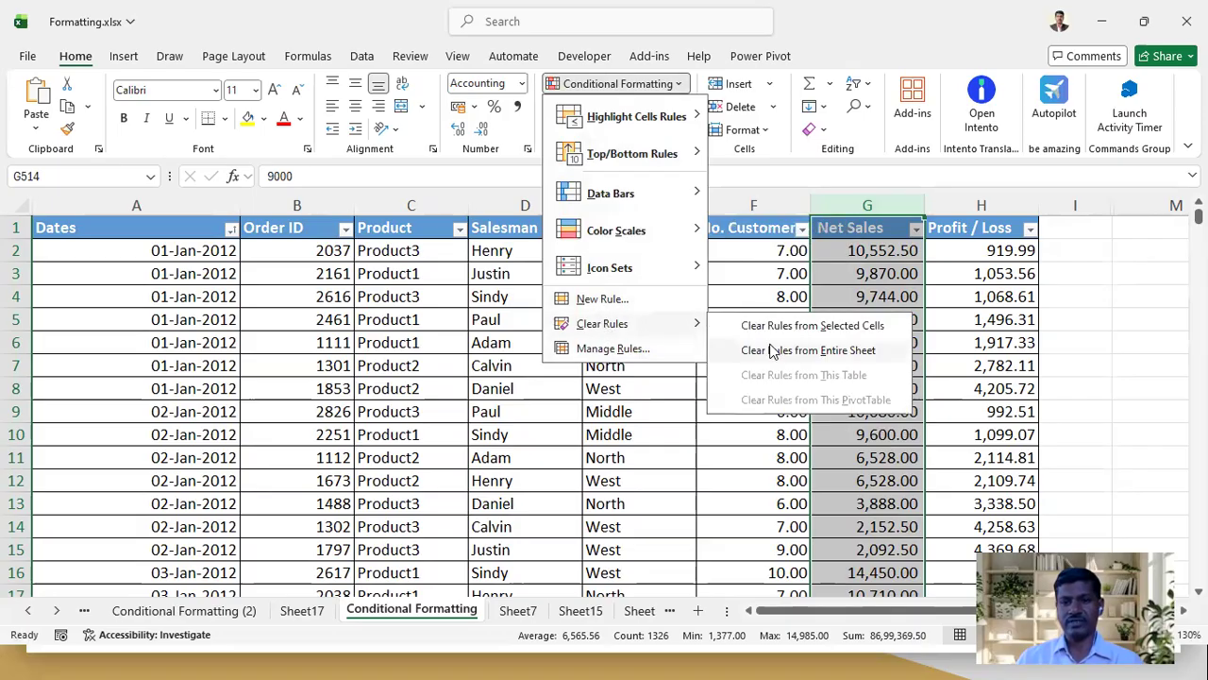
left_click(795, 324)
Apply blue solid-fill data bars to the Net Sales column and check the bars against the values
left_click(677, 87)
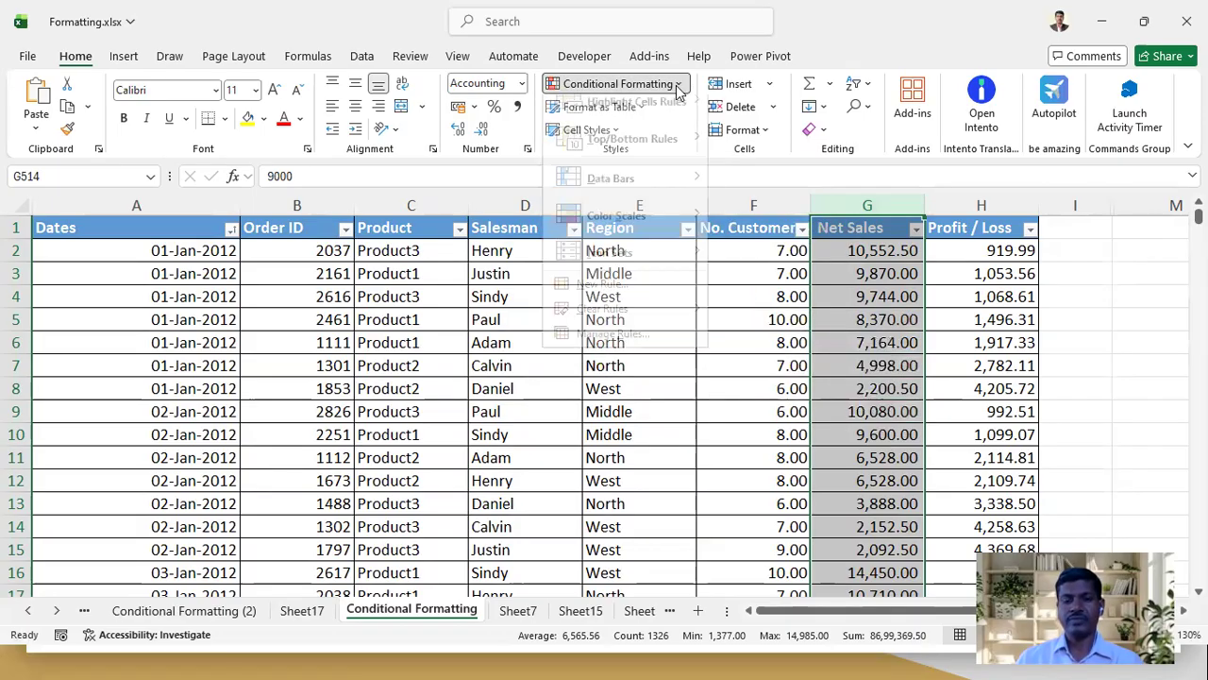
mouse_move(601, 201)
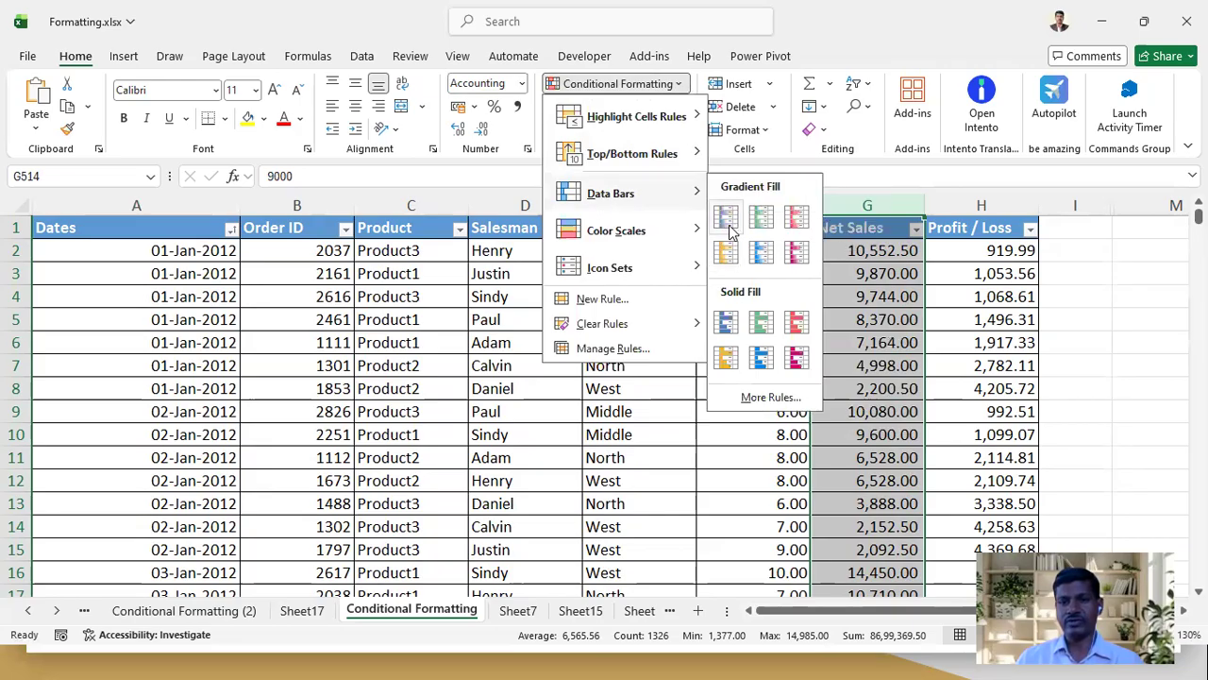
left_click(725, 321)
left_click(897, 336)
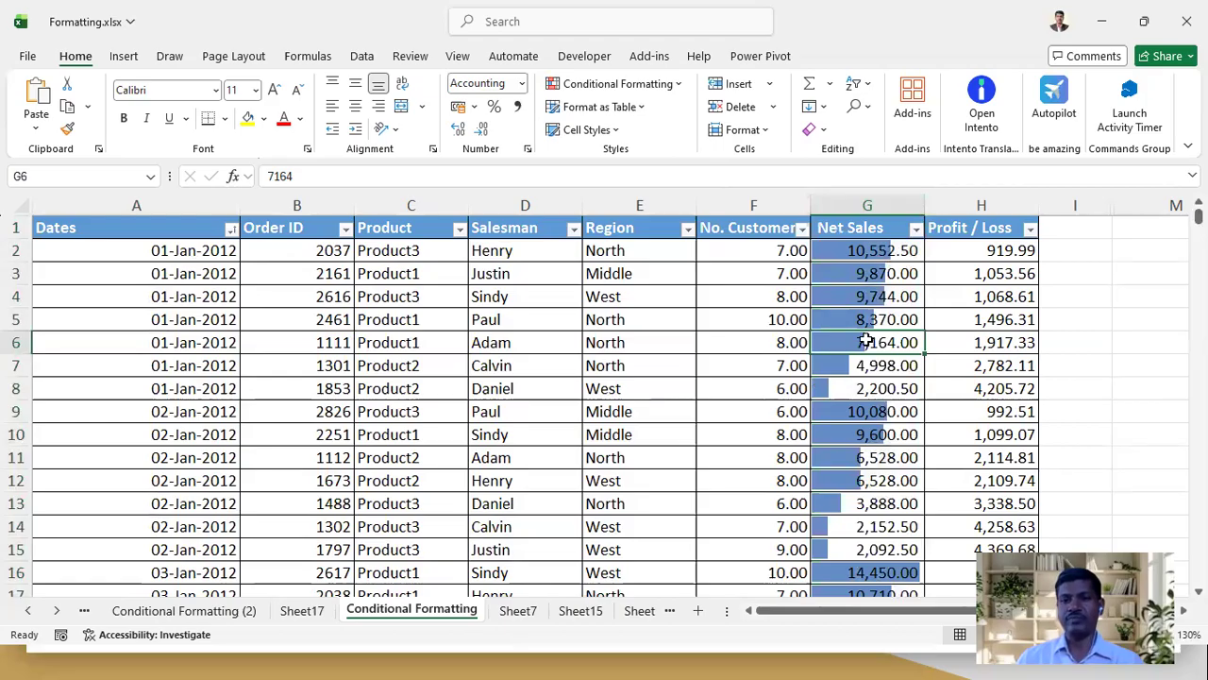
scroll(892, 290, "down", 5)
scroll(891, 291, "up", 5)
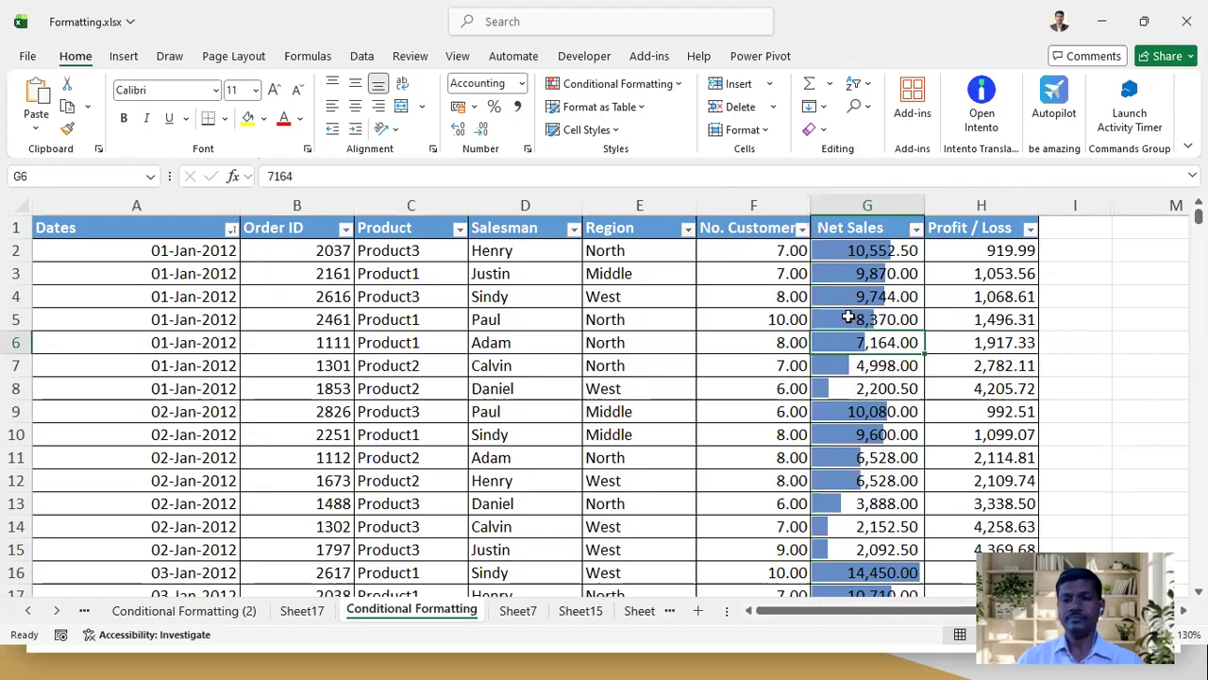
Apply the green-yellow-red color scale to the Profit / Loss column and look over its shading
left_click(986, 205)
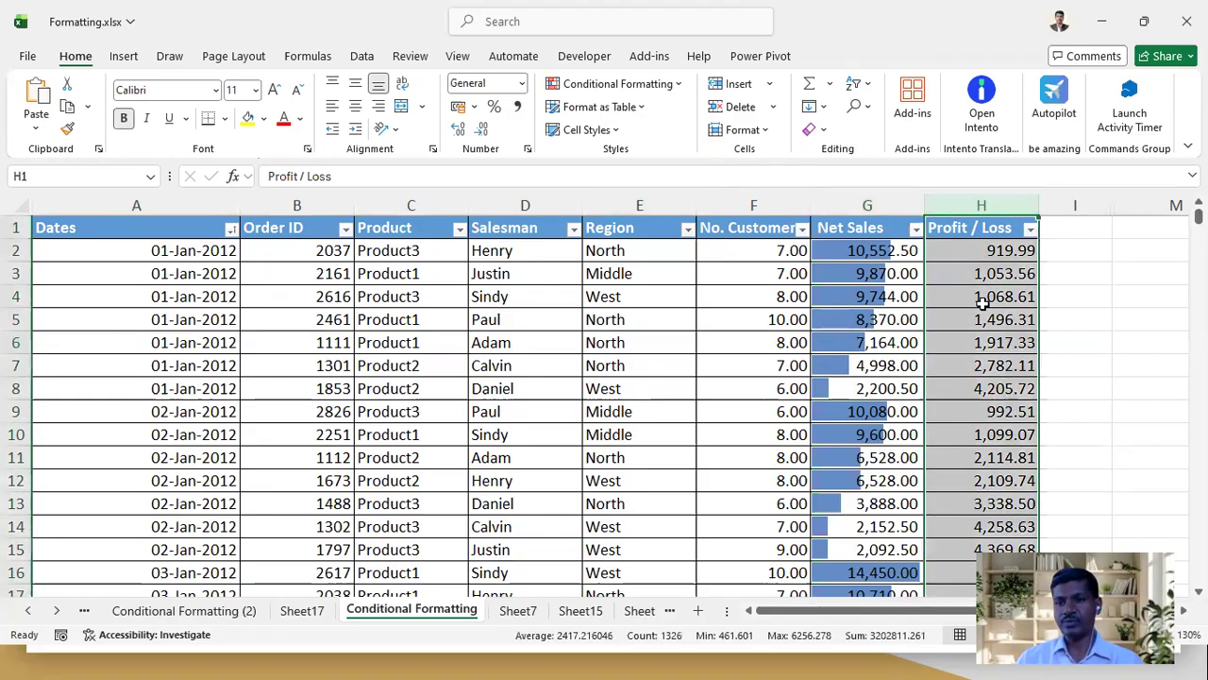
left_click(676, 86)
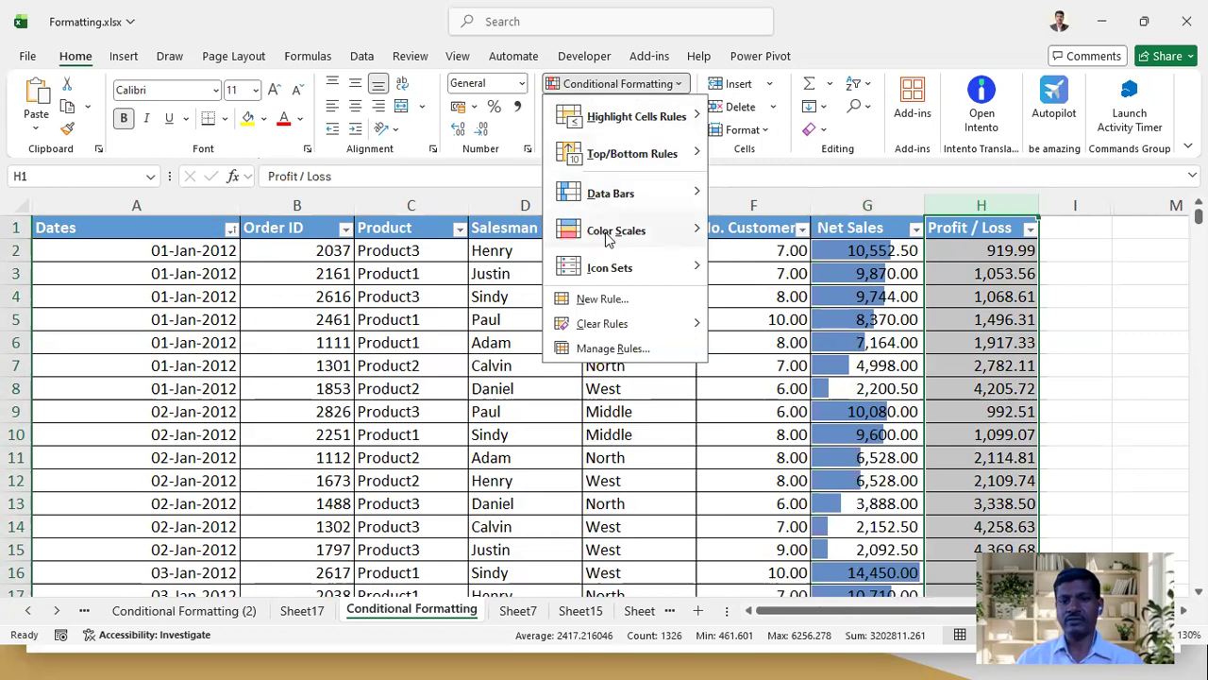
mouse_move(609, 239)
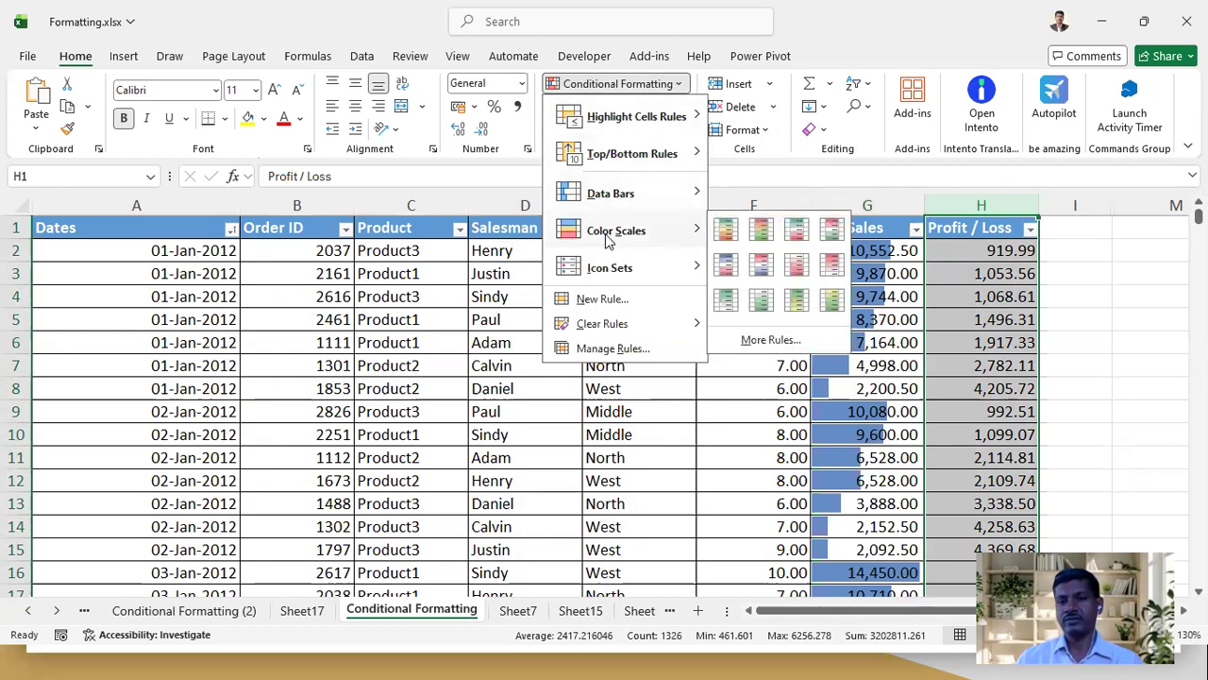
left_click(727, 232)
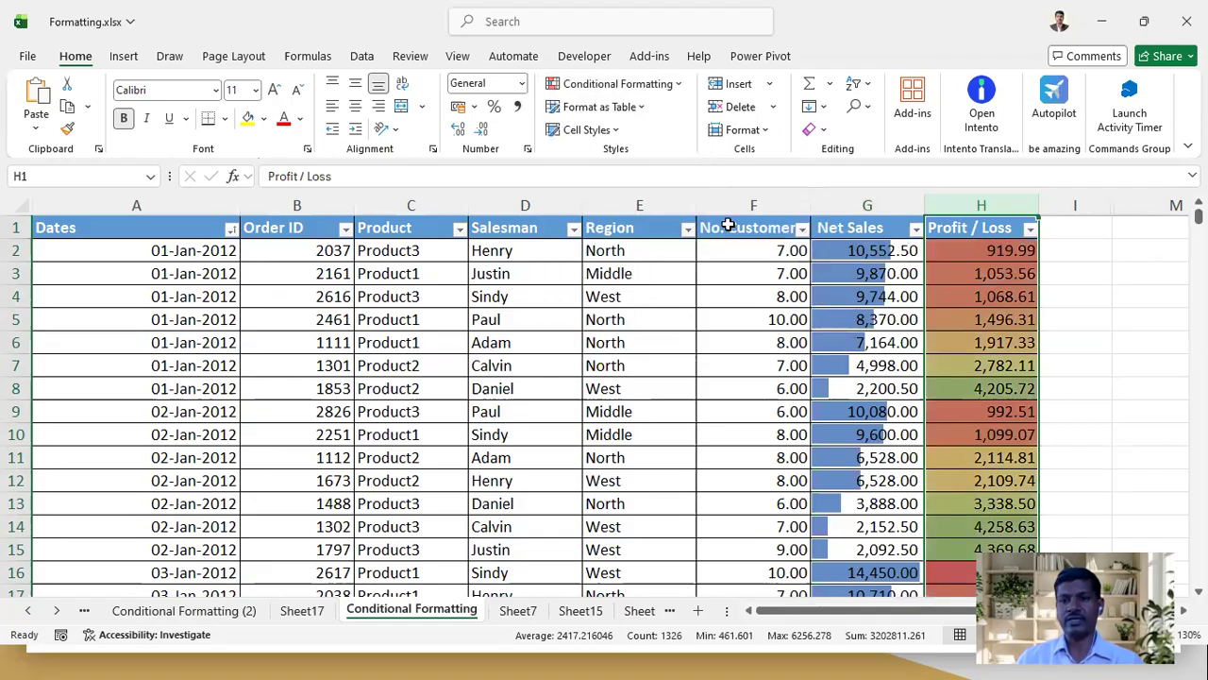
scroll(1056, 355, "down", 1)
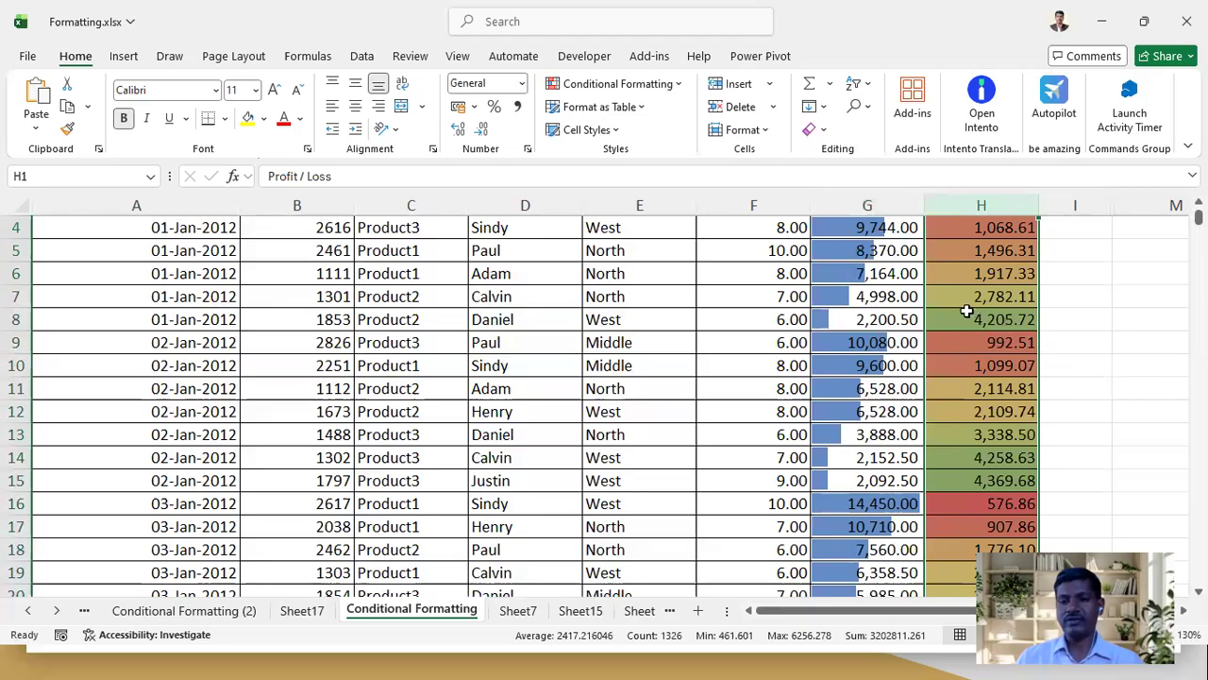
scroll(1021, 319, "up", 1)
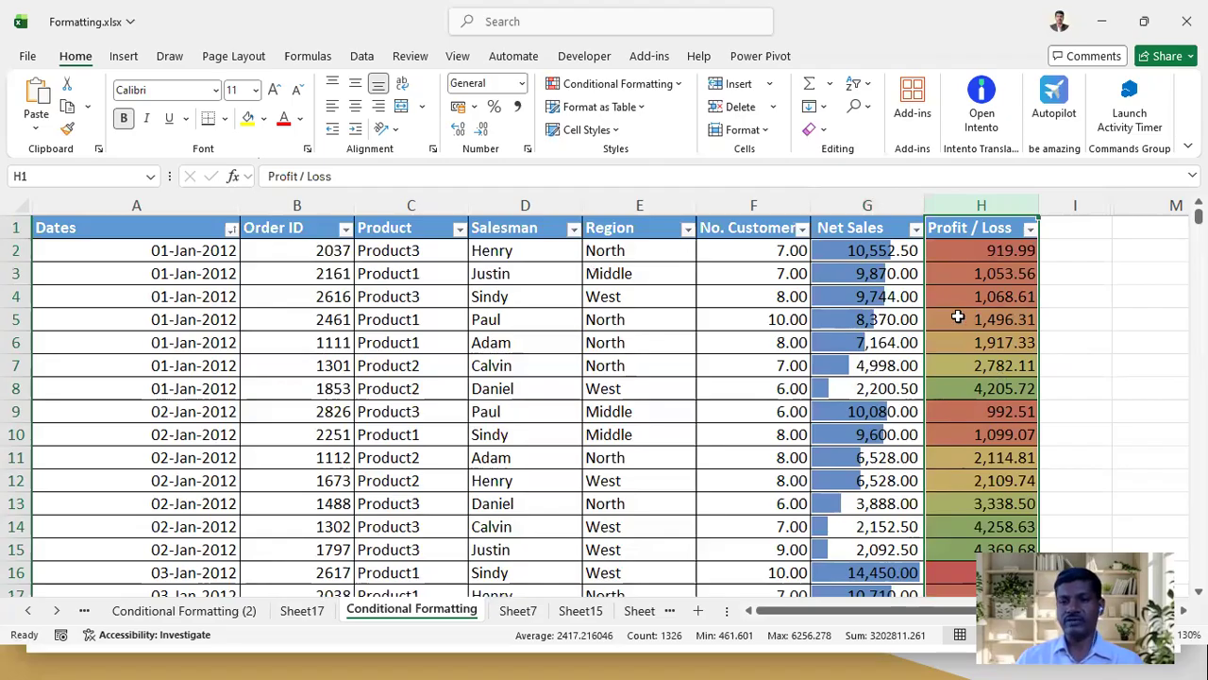
scroll(1010, 335, "down", 5)
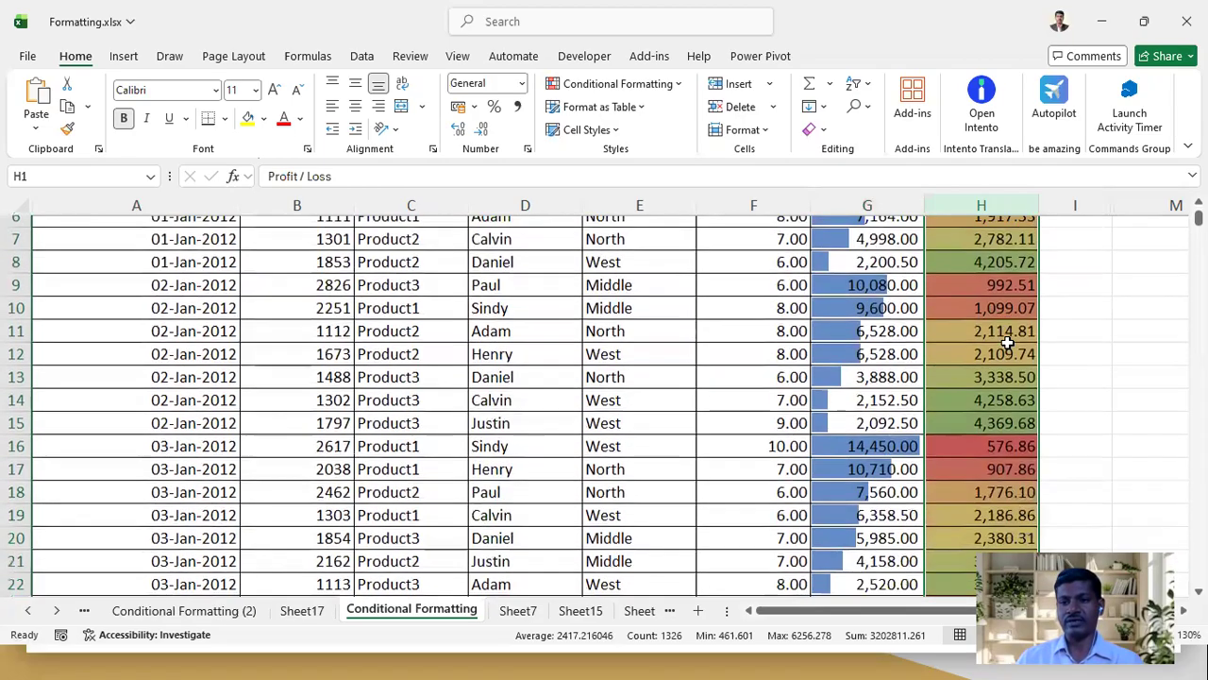
scroll(1008, 342, "down", 5)
scroll(1010, 342, "up", 10)
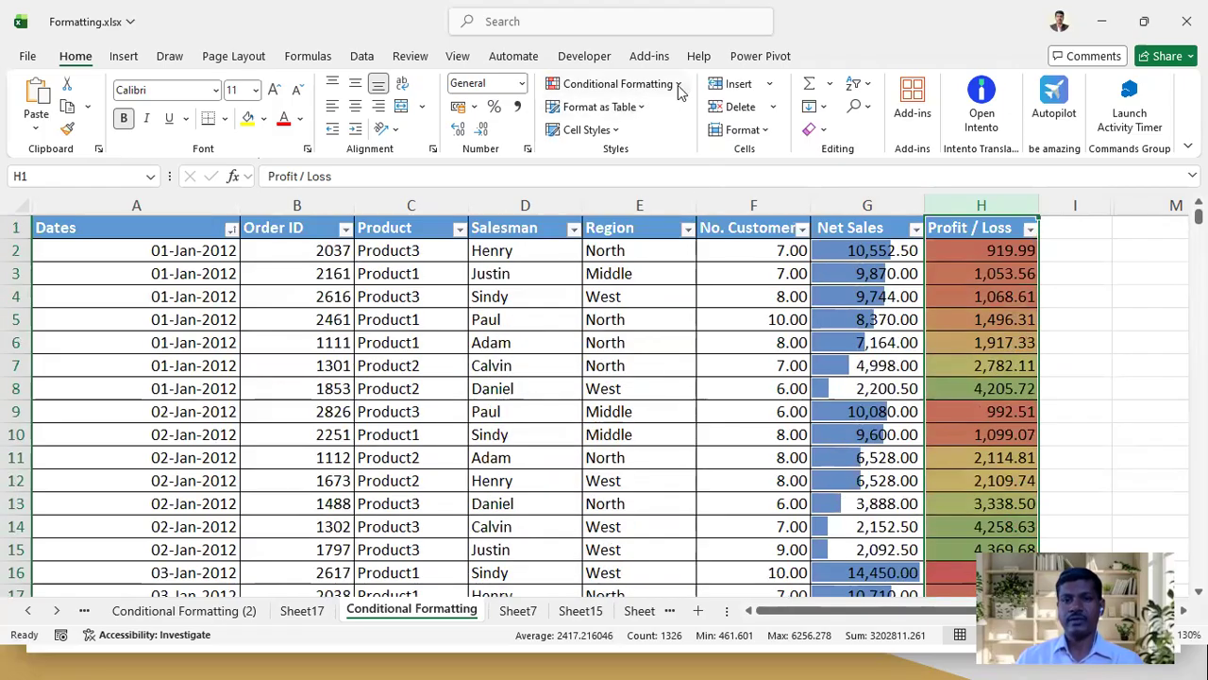
Add the directional icon set of three colored arrows to the Net Sales column on top of its data bars
left_click(871, 219)
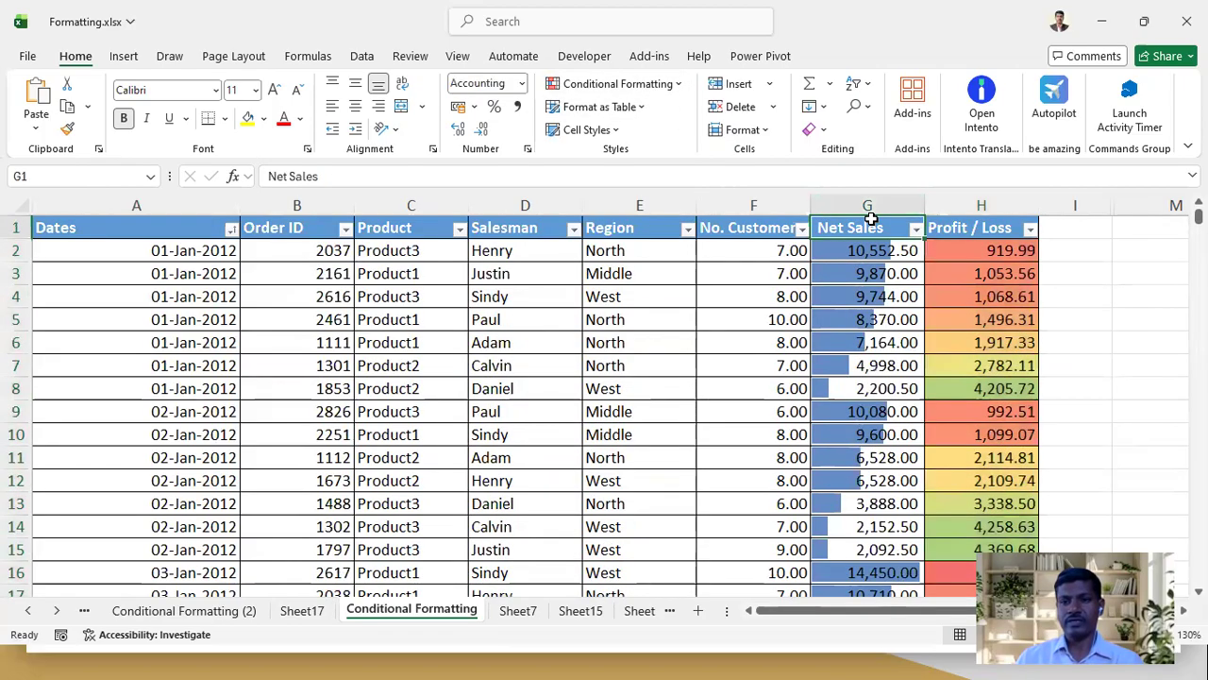
left_click(868, 205)
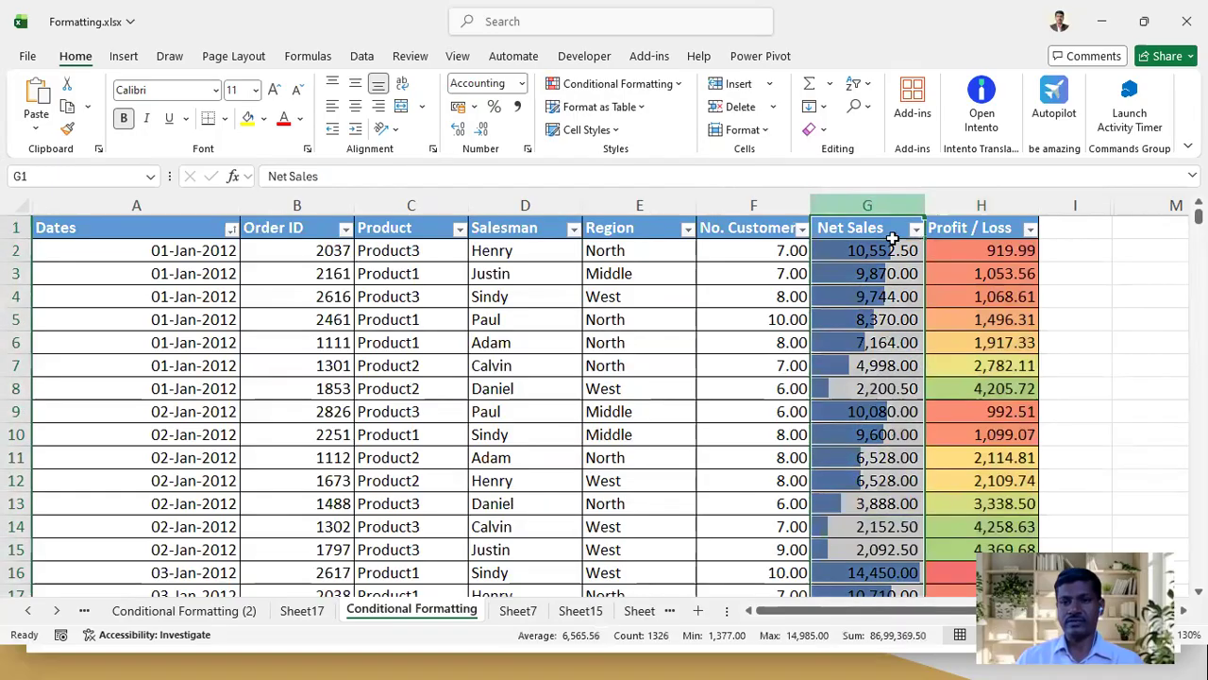
left_click(676, 86)
mouse_move(601, 272)
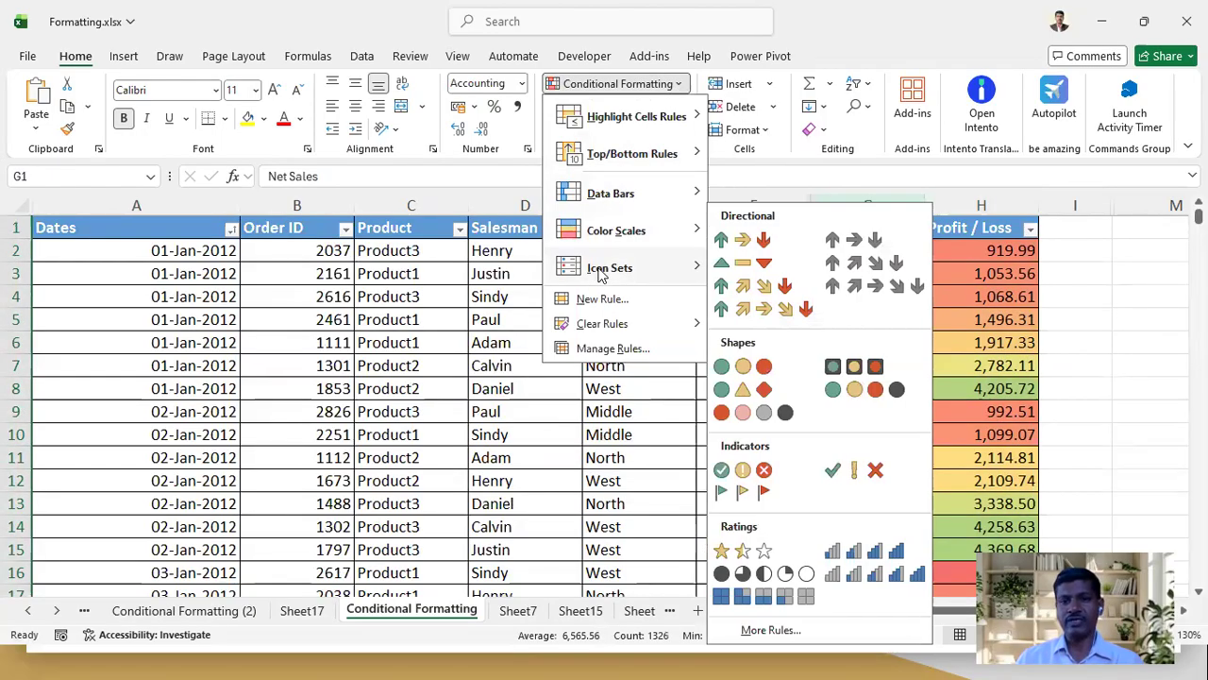
left_click(744, 244)
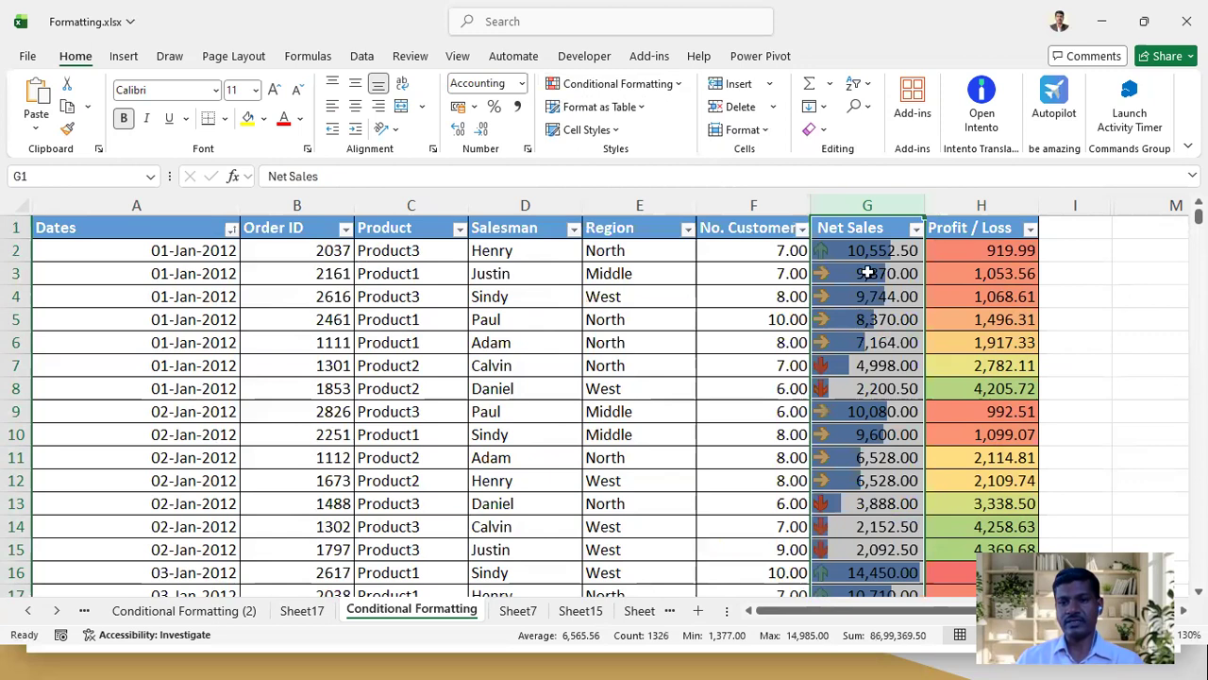
Clear both the data bars and the icon set from the Net Sales column, leaving other columns' rules in place
left_click(678, 87)
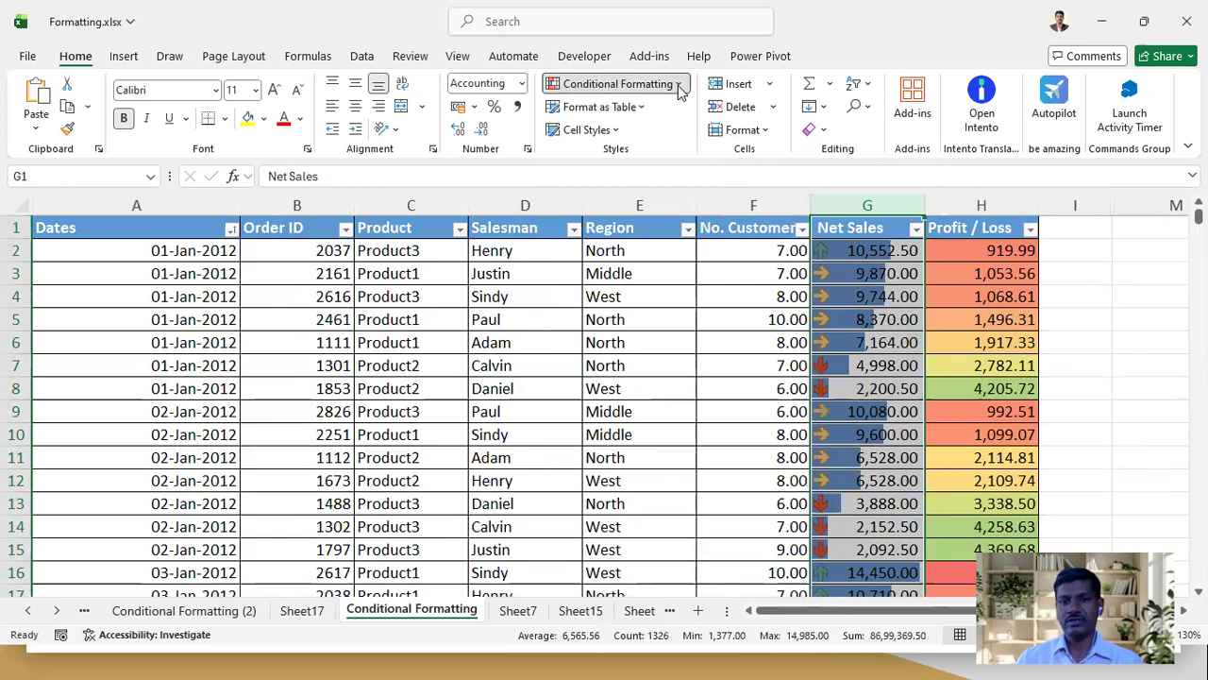
mouse_move(622, 329)
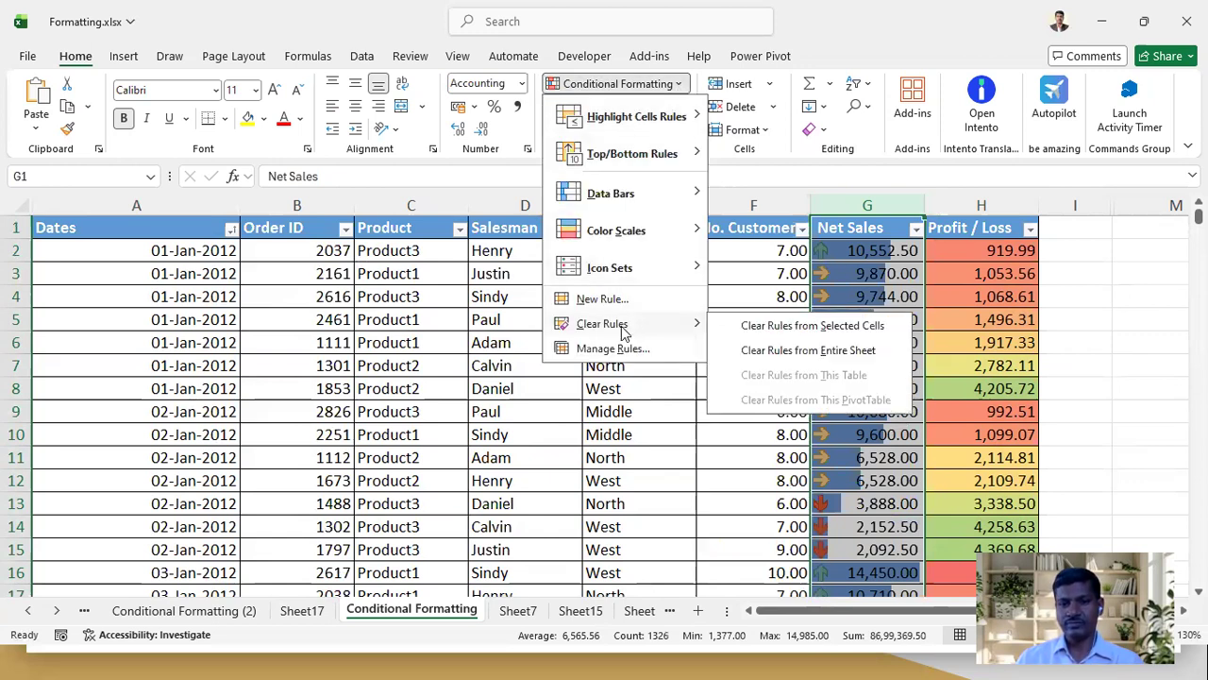
left_click(849, 328)
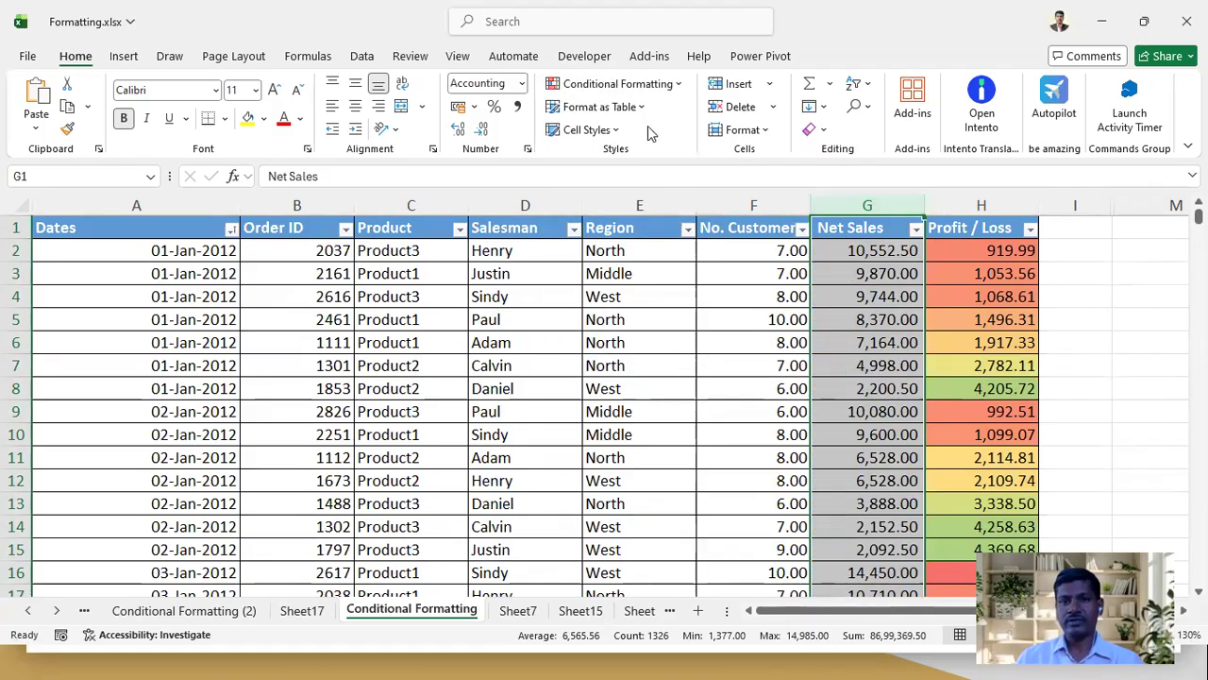
Apply only the three colored arrows icon set to the Net Sales column and review the arrows beside the values
left_click(674, 85)
mouse_move(623, 276)
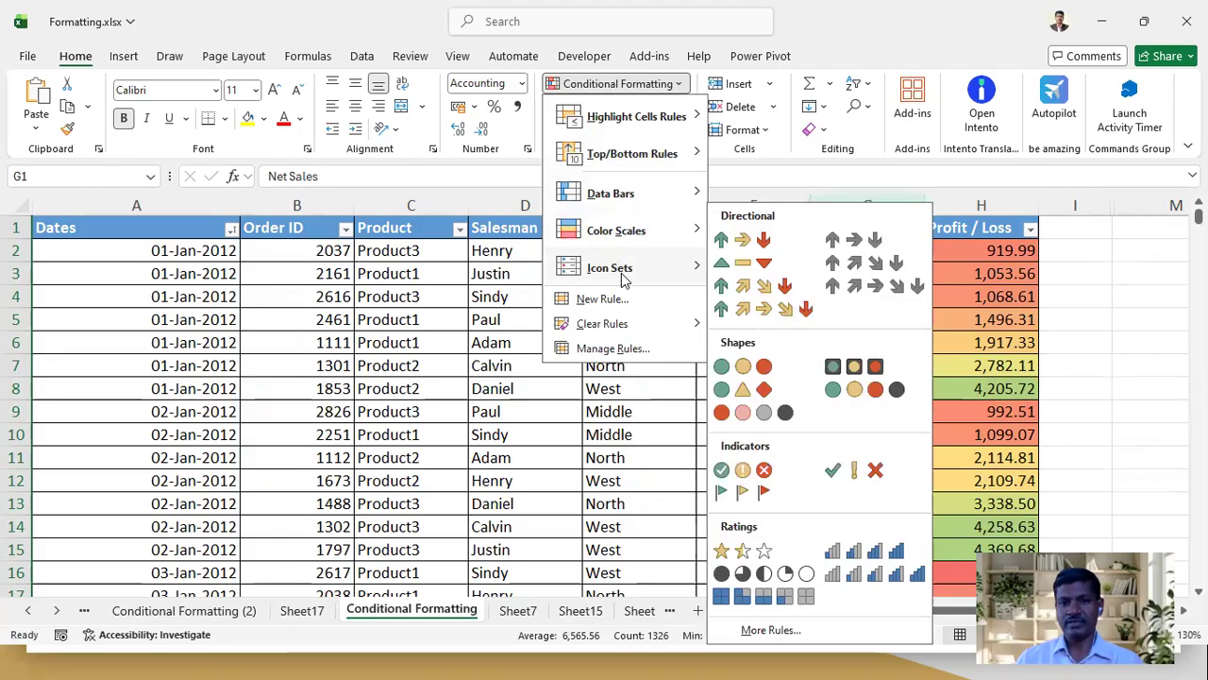
left_click(727, 242)
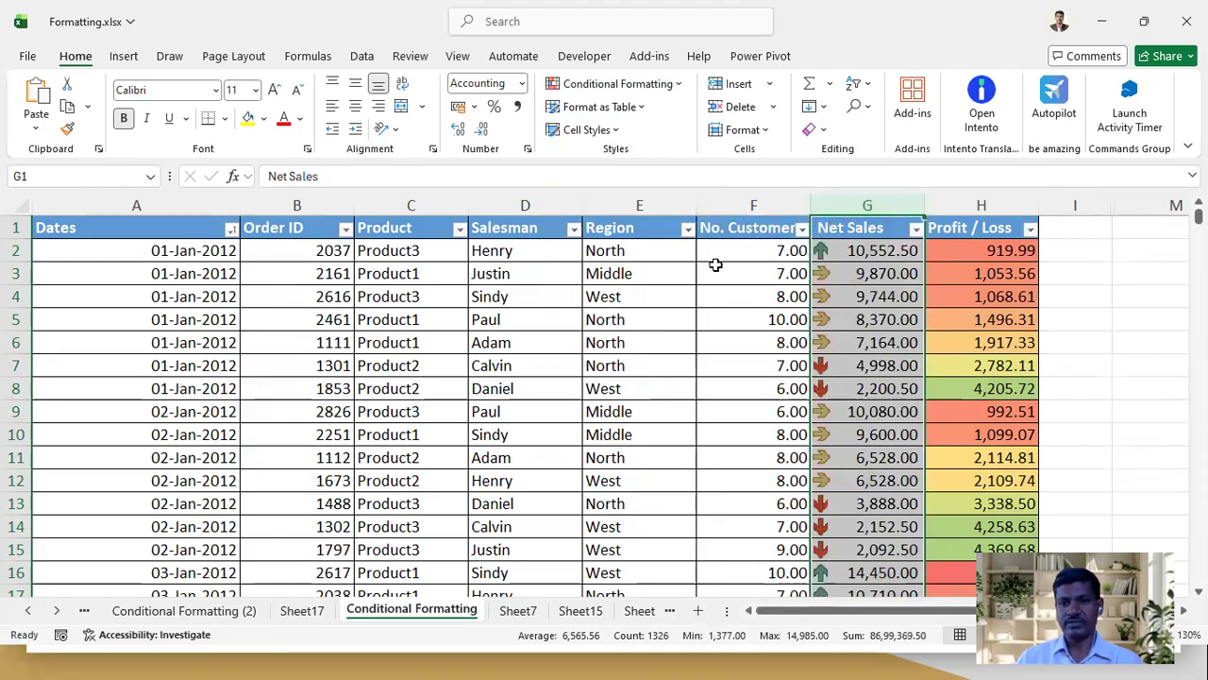
left_click(852, 252)
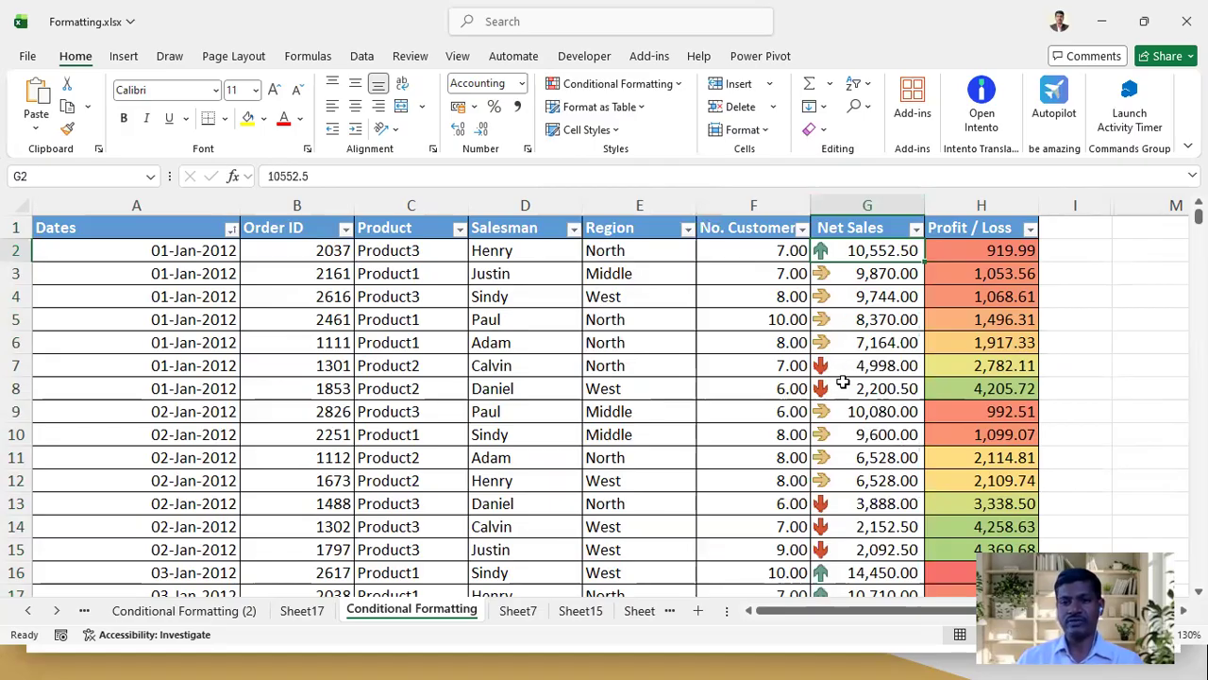
scroll(836, 377, "down", 1)
scroll(837, 381, "up", 1)
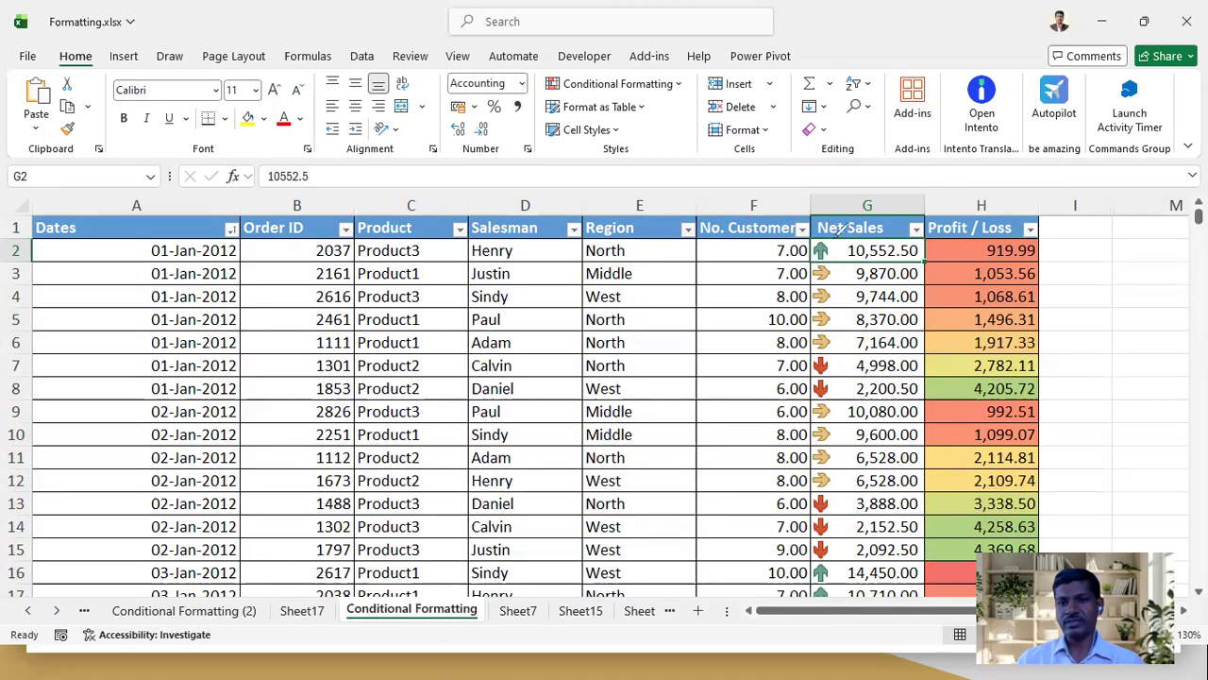
left_click_drag(834, 227, 835, 218)
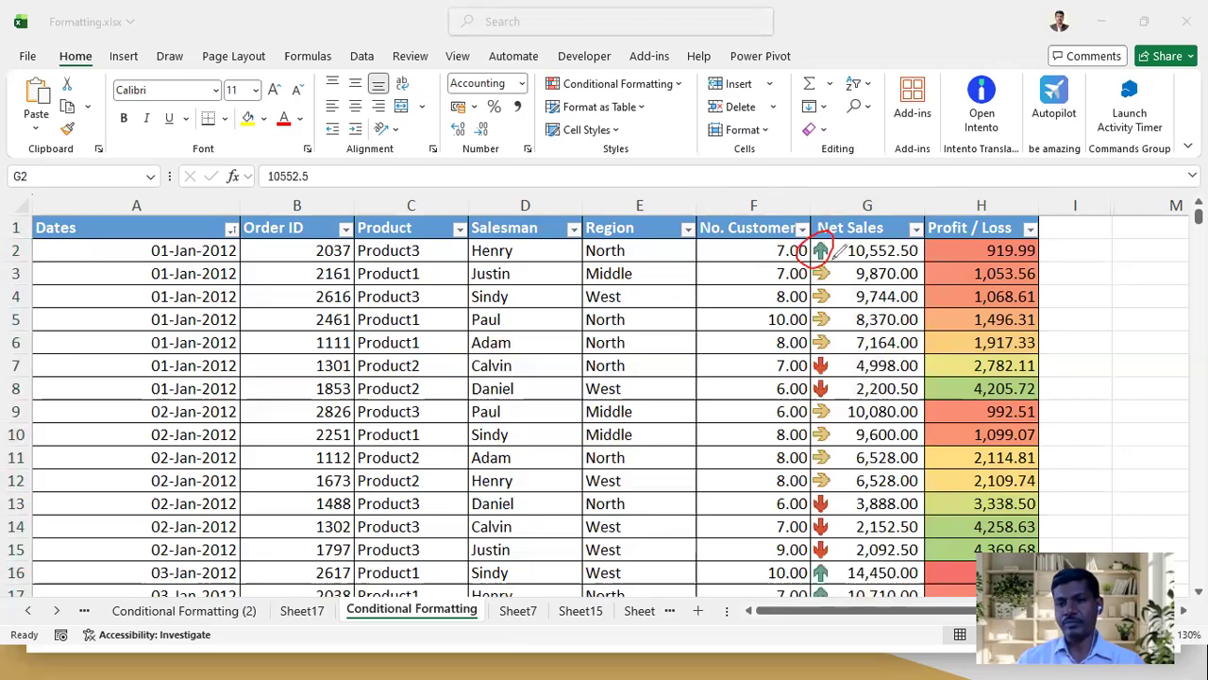
mouse_move(801, 267)
left_mouse_down()
mouse_move(791, 309)
mouse_move(816, 325)
mouse_move(856, 316)
mouse_move(838, 248)
left_mouse_up()
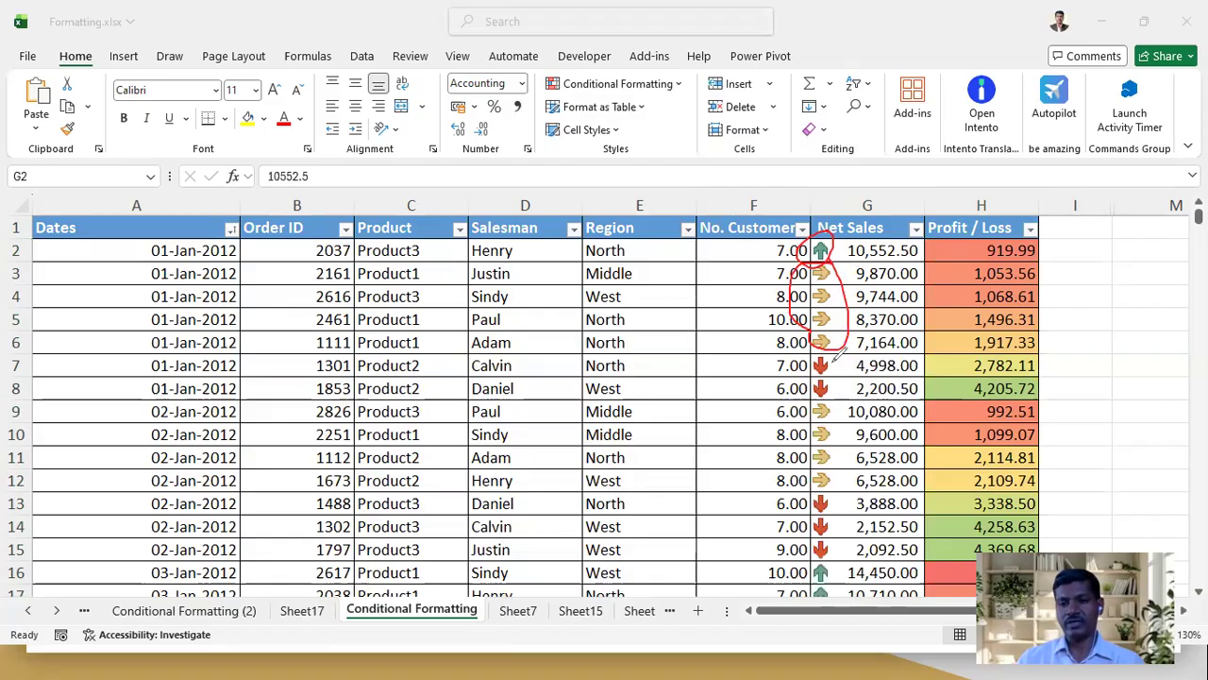
mouse_move(831, 343)
left_mouse_down()
mouse_move(811, 393)
mouse_move(834, 358)
left_mouse_up()
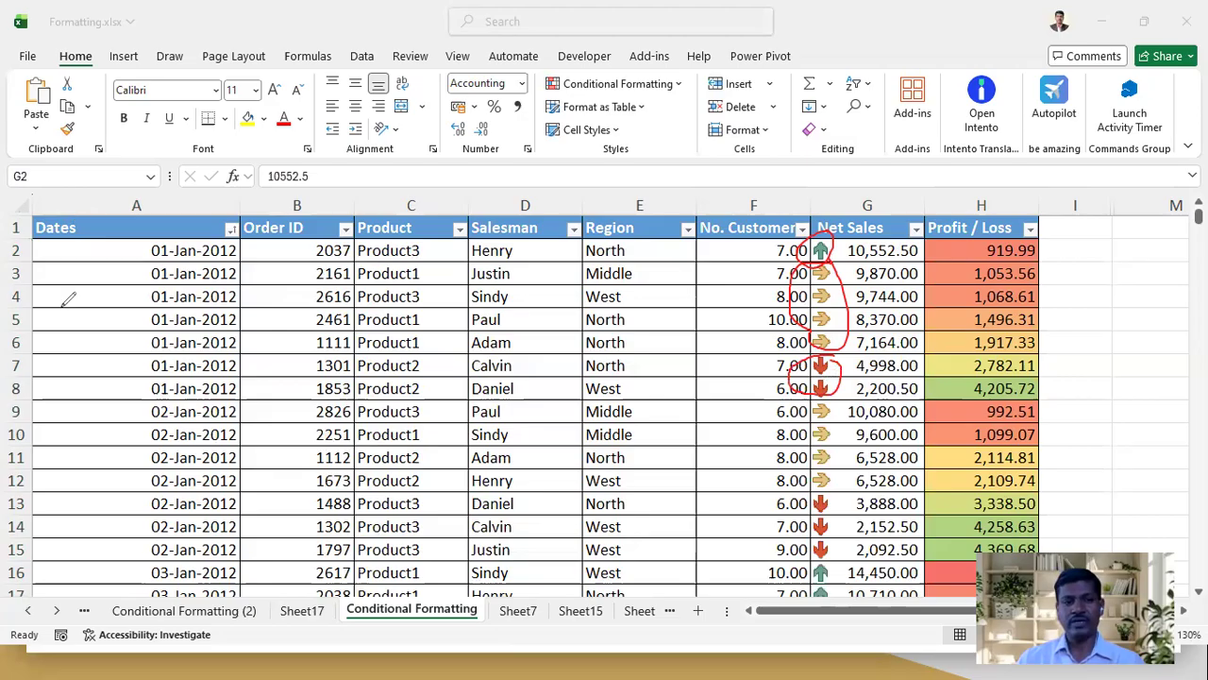
key("e")
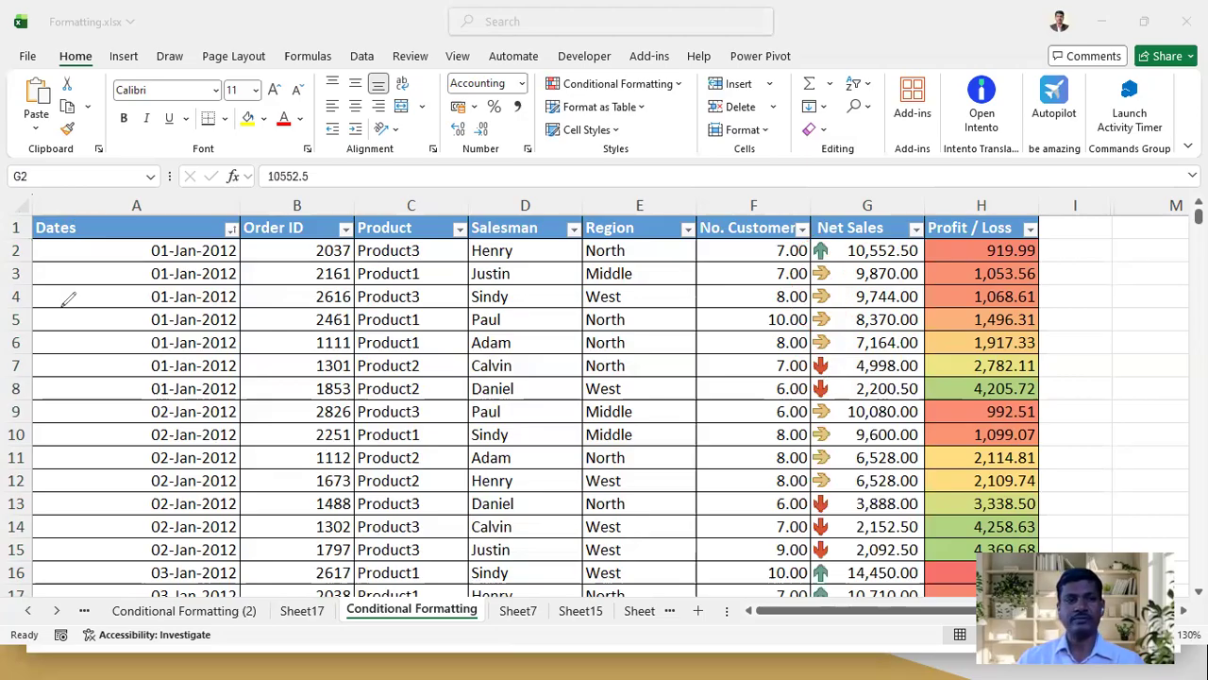
Switch to the PowerPoint slide show and advance from Conditional Formatting to the Lookup Functions slide with the pen ready
left_click(858, 255)
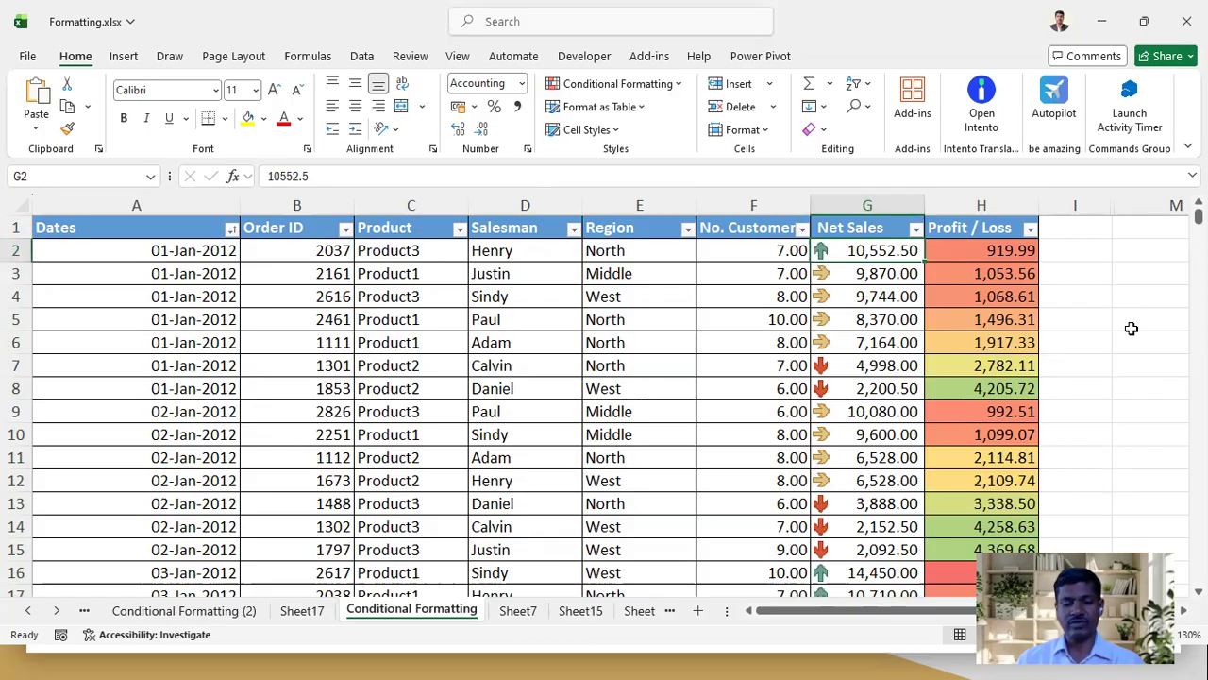
key("alt+Tab")
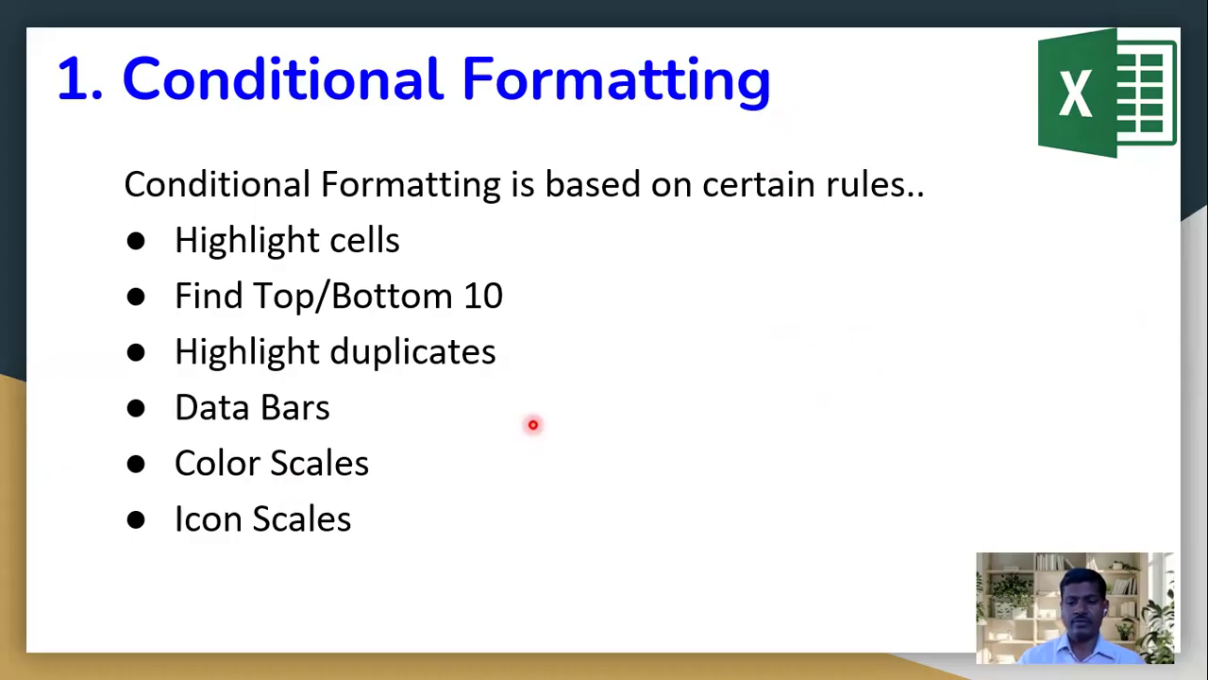
key("Right")
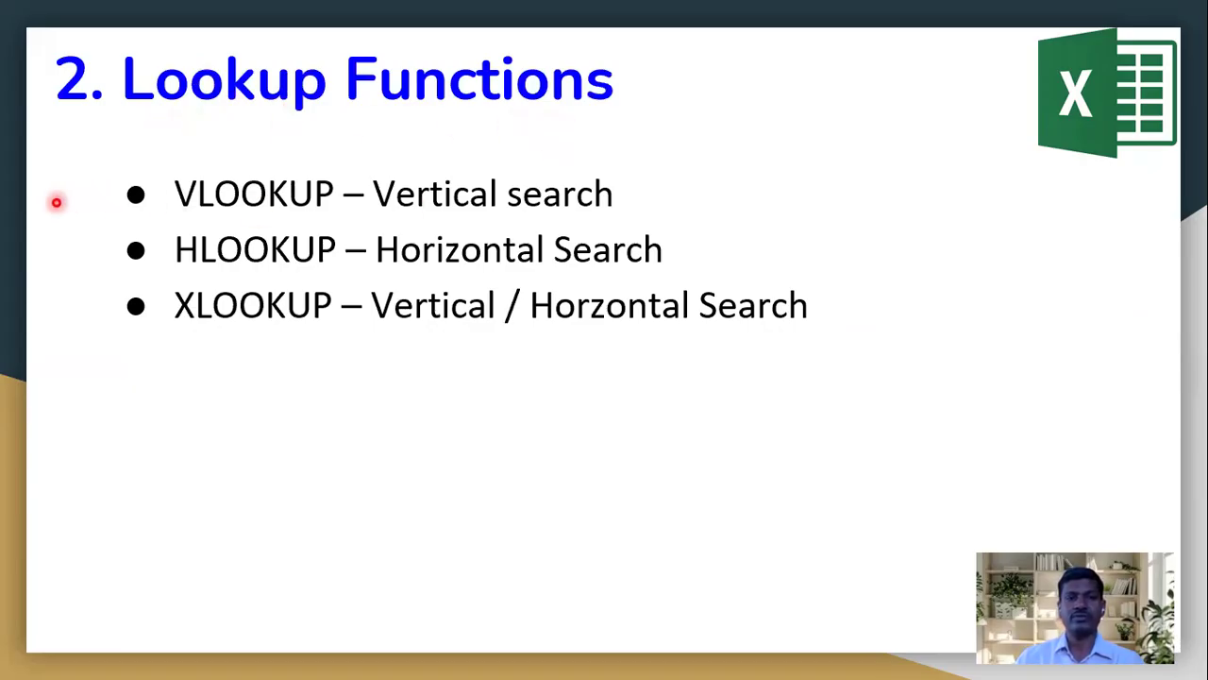
key("ctrl+p")
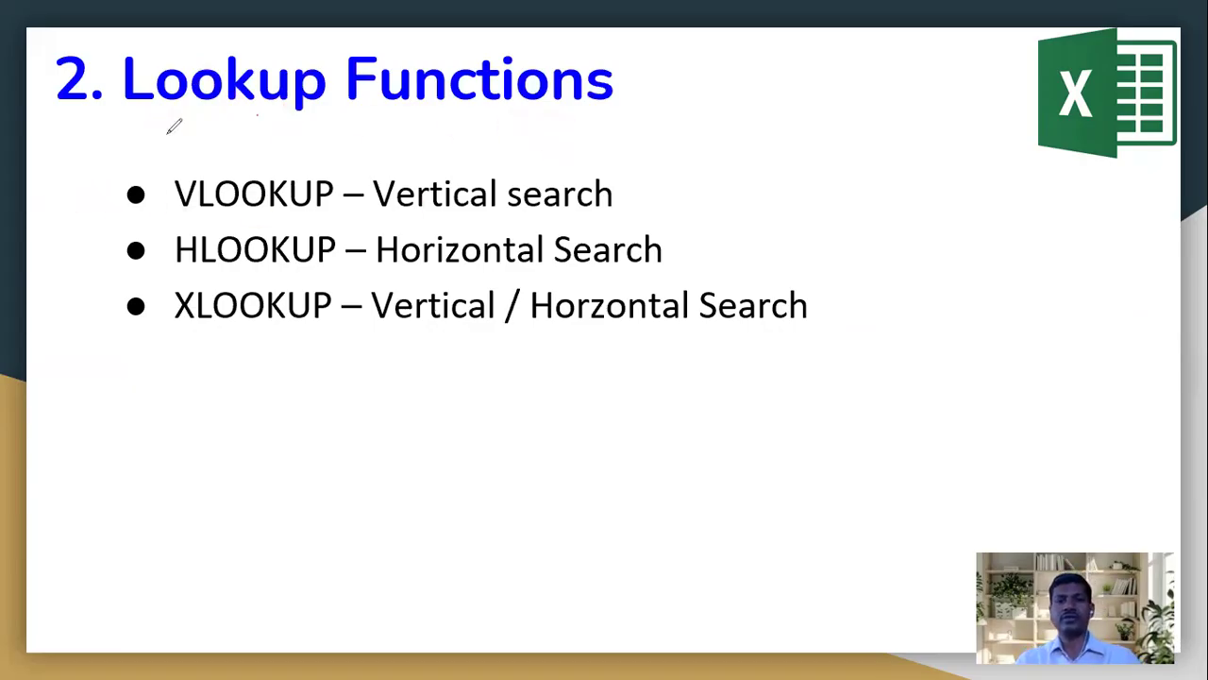
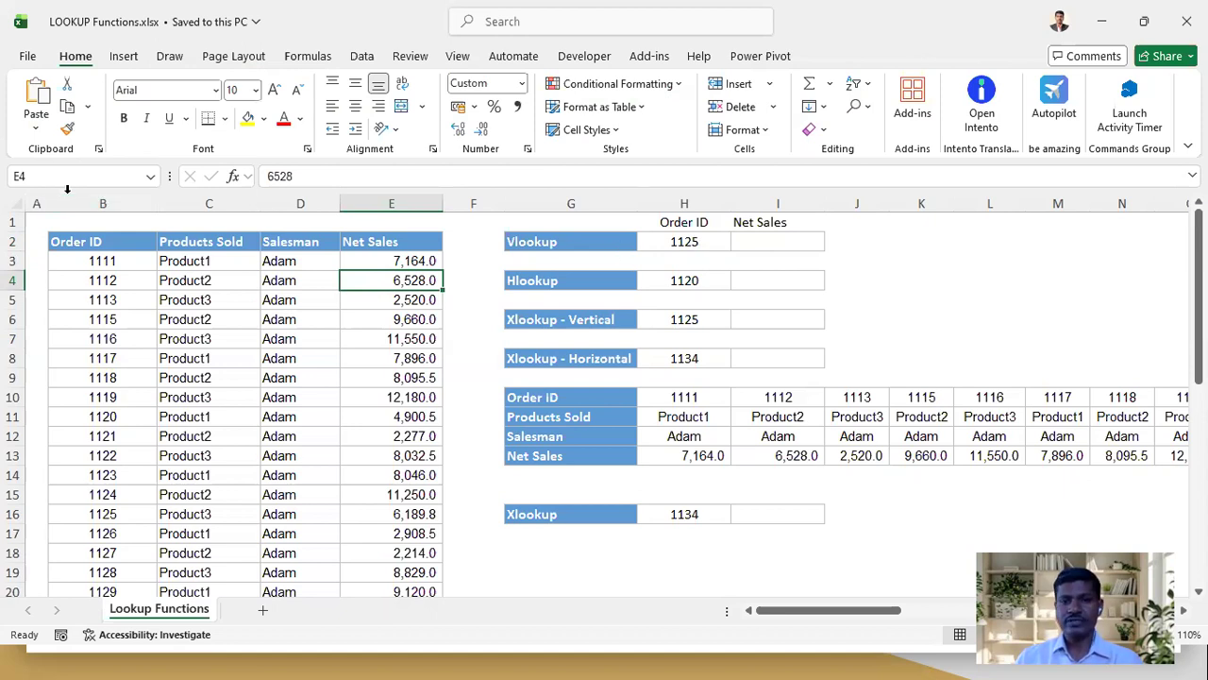
Mark order ID 1125, the Net Sales heading and the Order ID and Net Sales source columns on screen, and clear the marks
key("ctrl+2")
mouse_move(704, 236)
left_mouse_down()
mouse_move(653, 246)
mouse_move(799, 223)
mouse_move(742, 214)
left_mouse_up()
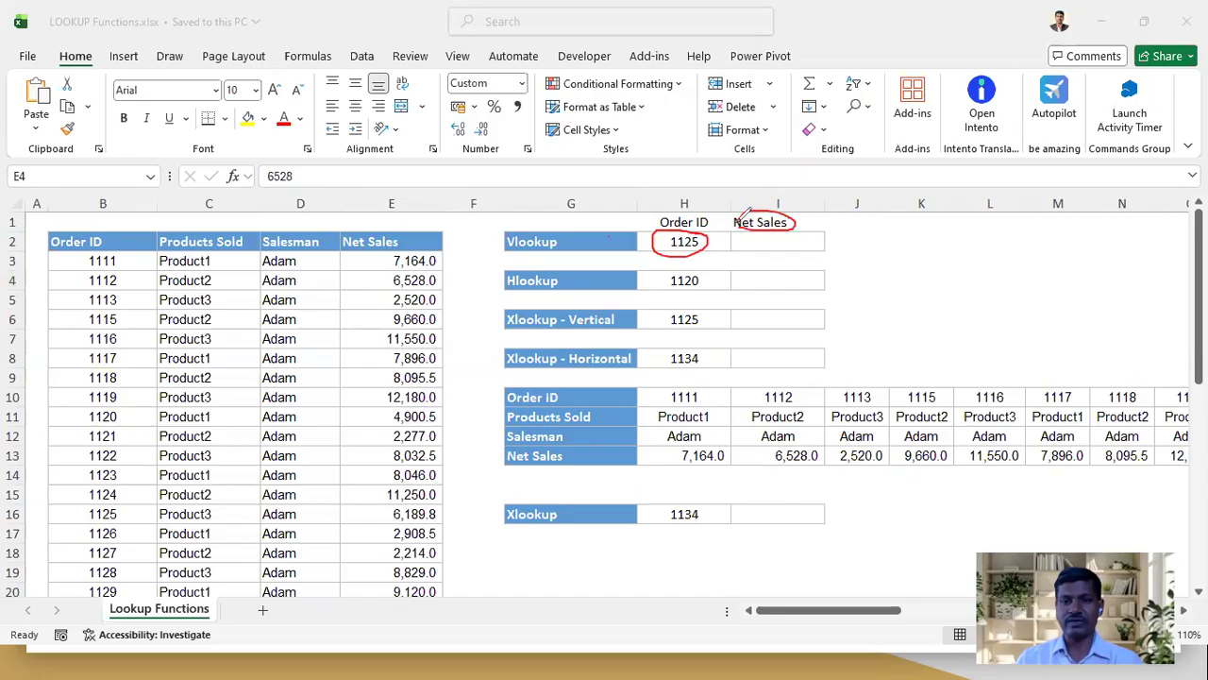
left_click_drag(120, 202, 134, 363)
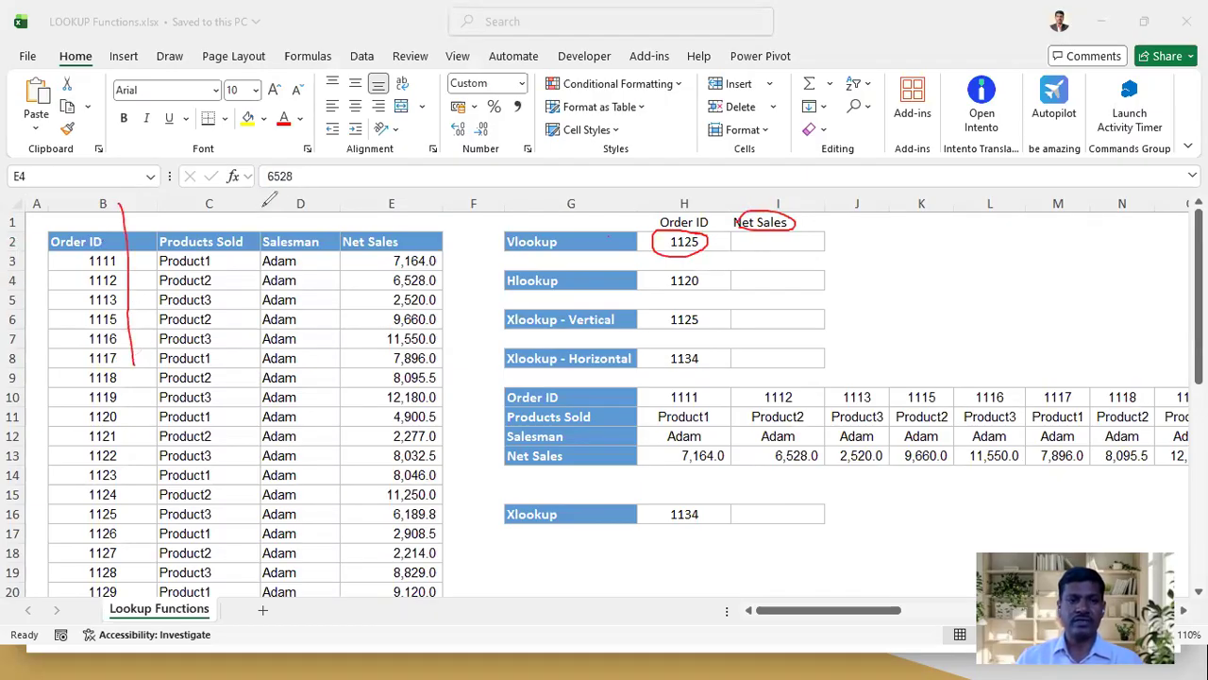
left_click_drag(417, 198, 413, 312)
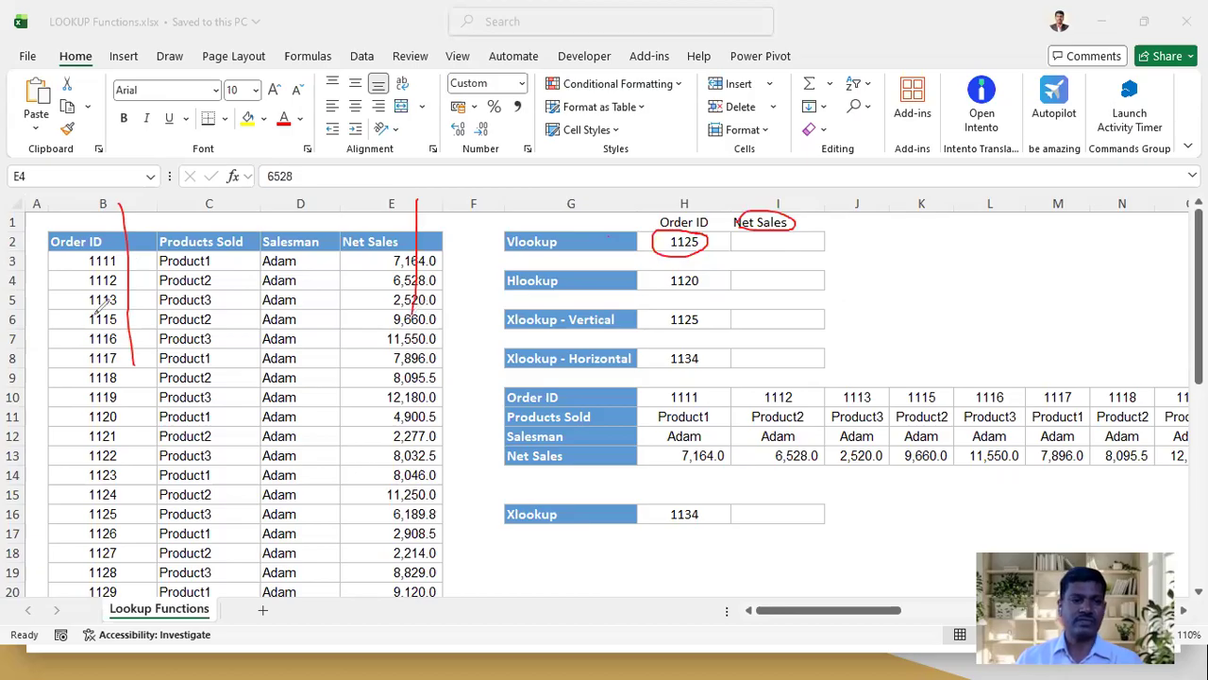
key("e")
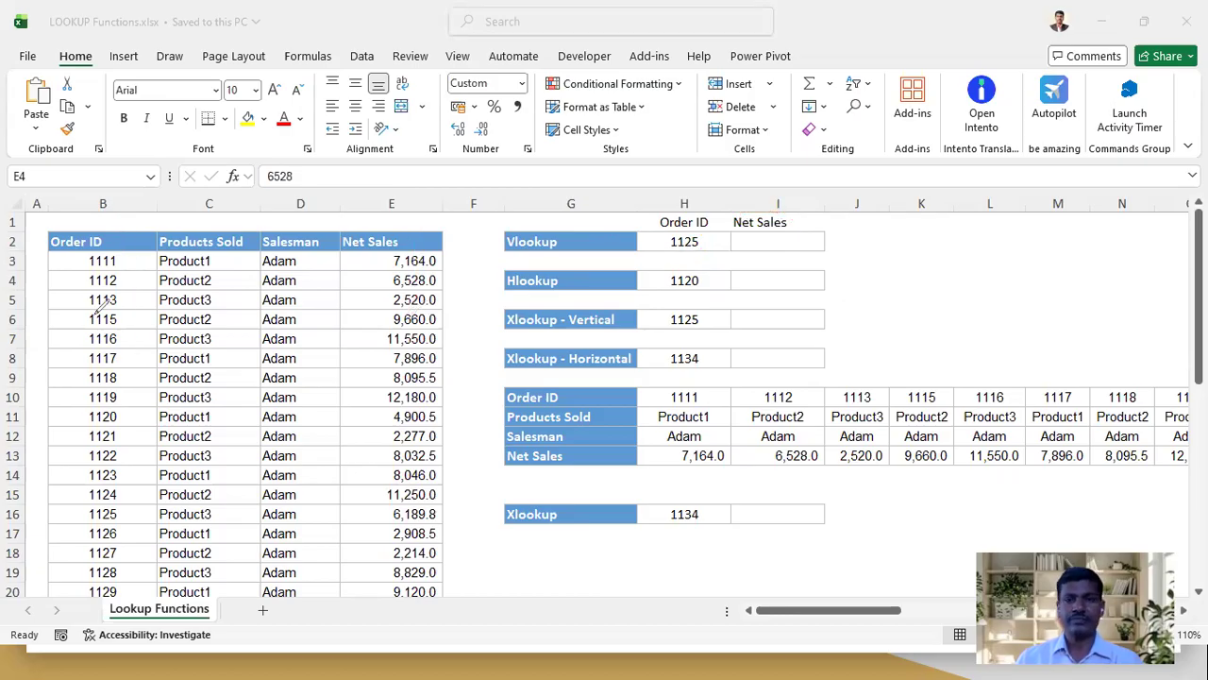
key("Escape")
Start a VLOOKUP formula in cell I2 with the order ID in H2 as the lookup value
left_click(758, 239)
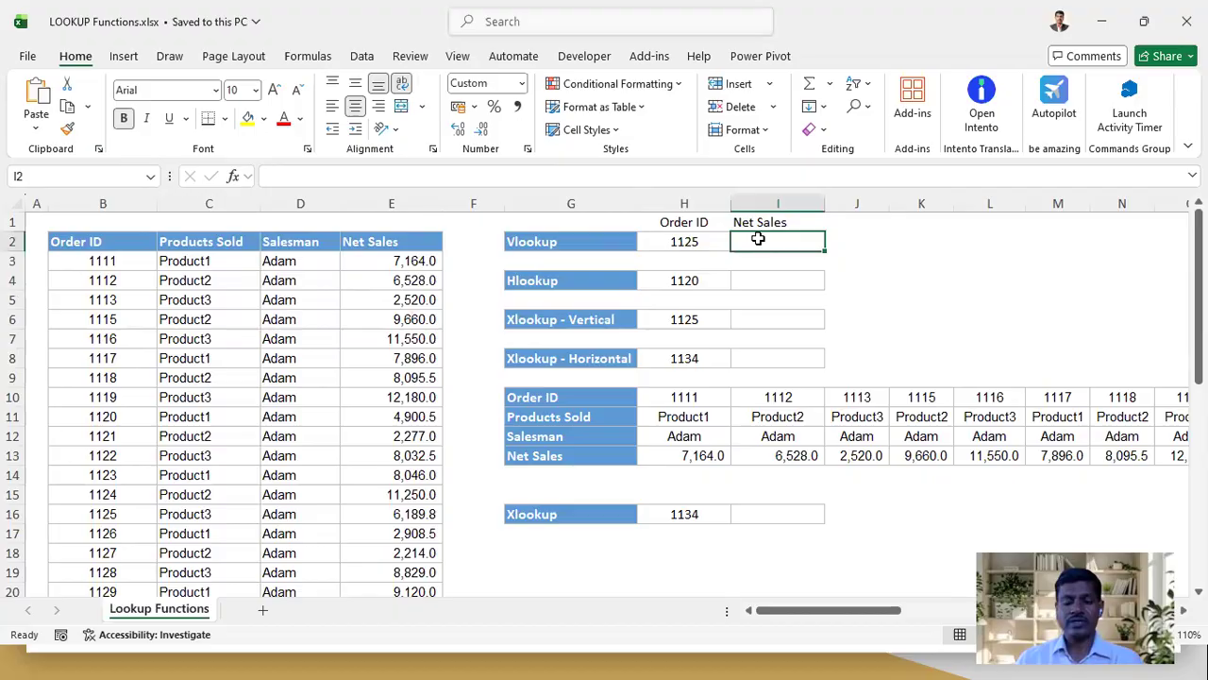
type("=")
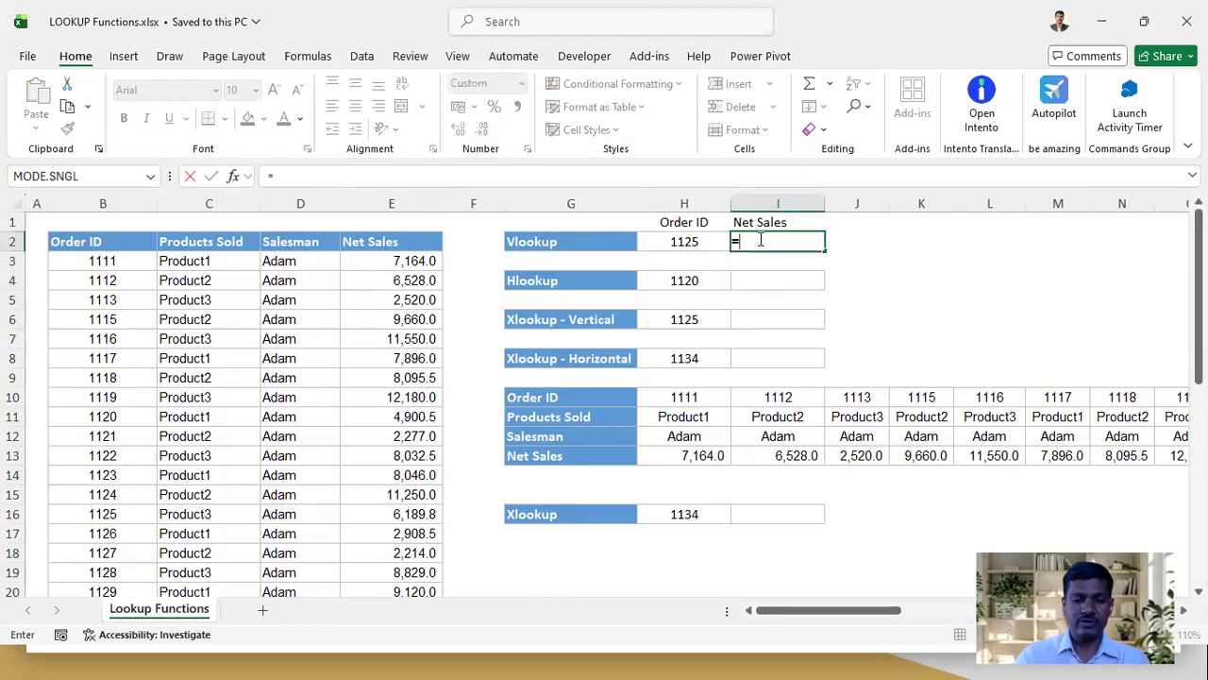
type("VLOOKUP(")
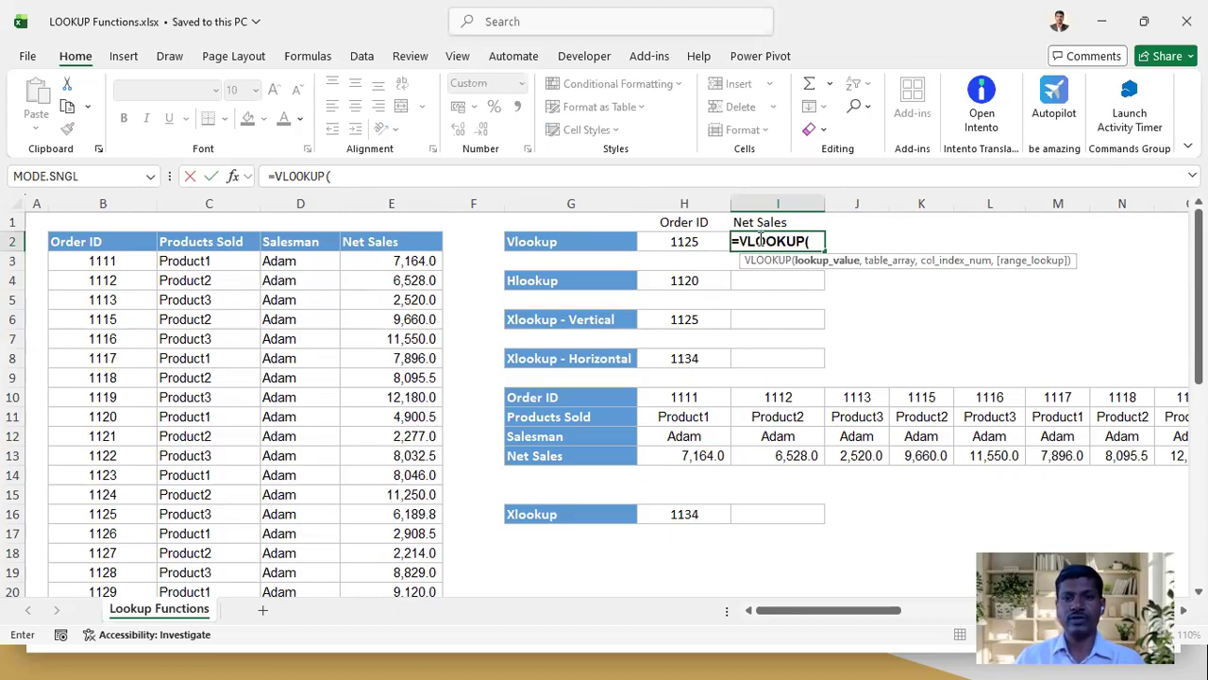
left_click(684, 241)
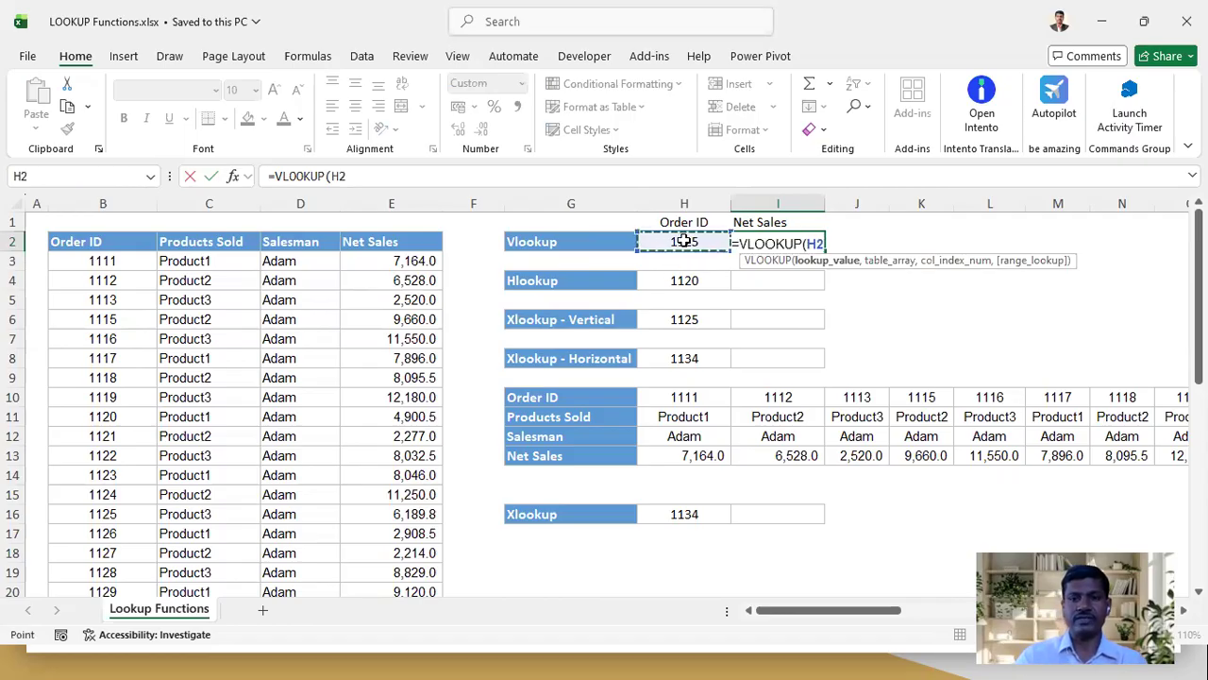
type(",")
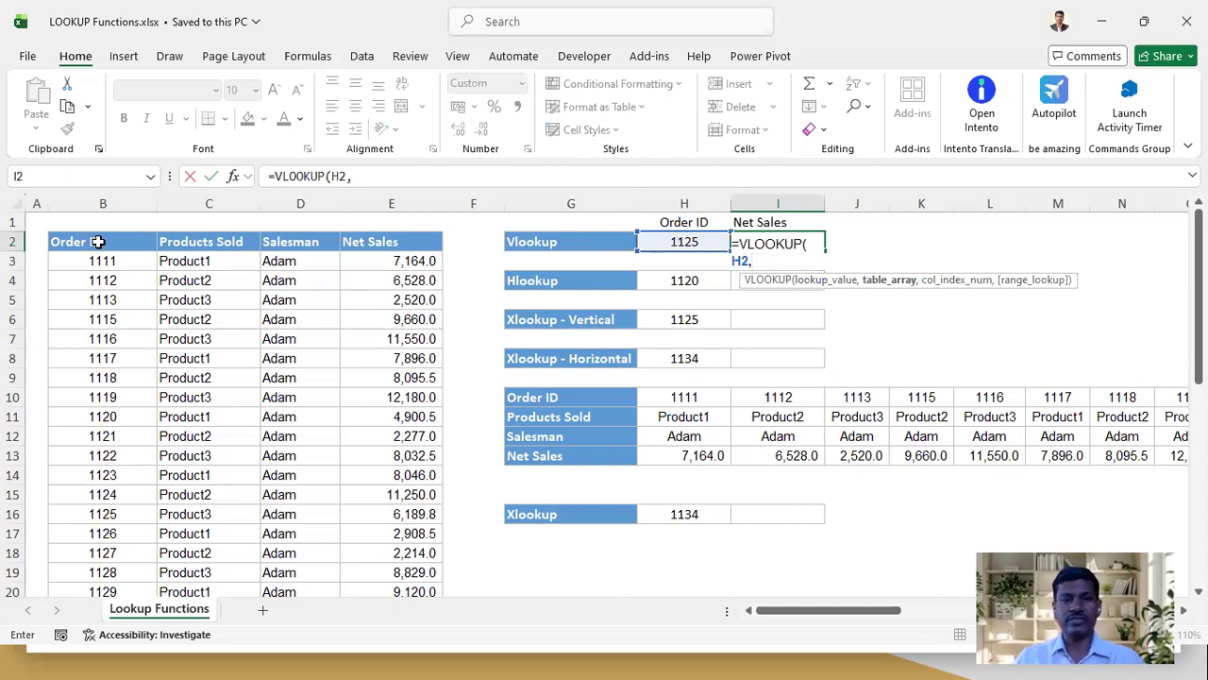
Set the VLOOKUP table array to the whole order table, B2:E40, and continue to the column index argument
left_click(98, 241)
key("ctrl+shift+Right")
key("ctrl+shift+Down")
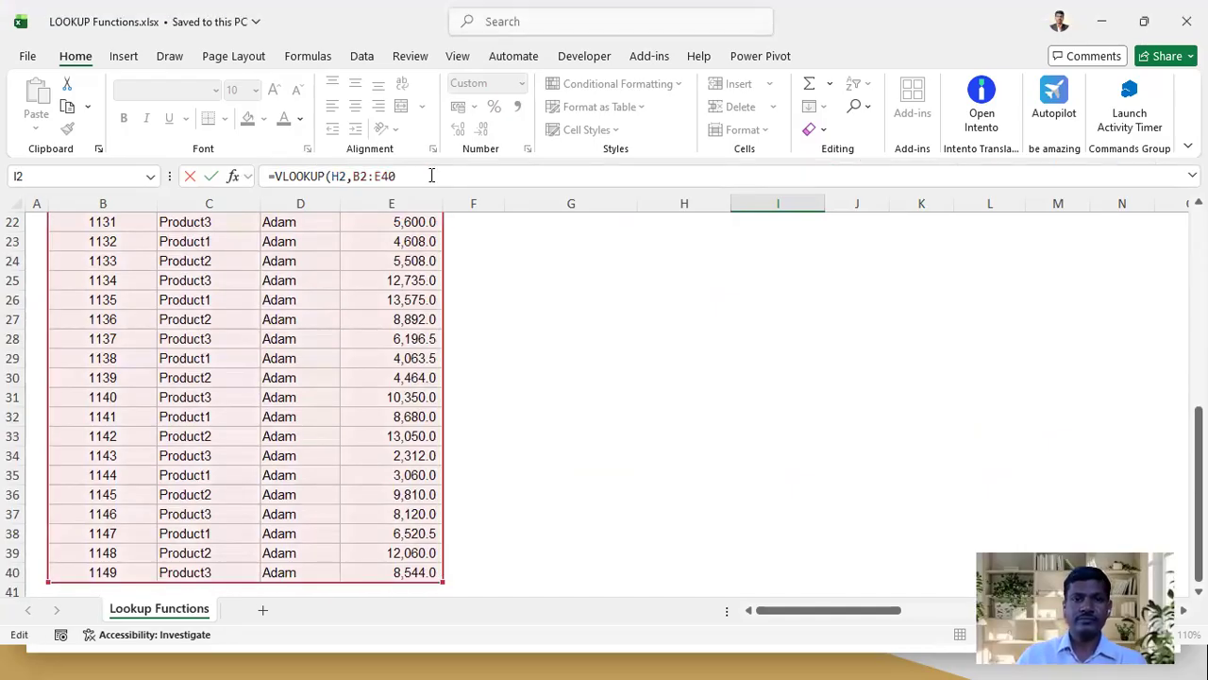
left_click(429, 175)
type(",")
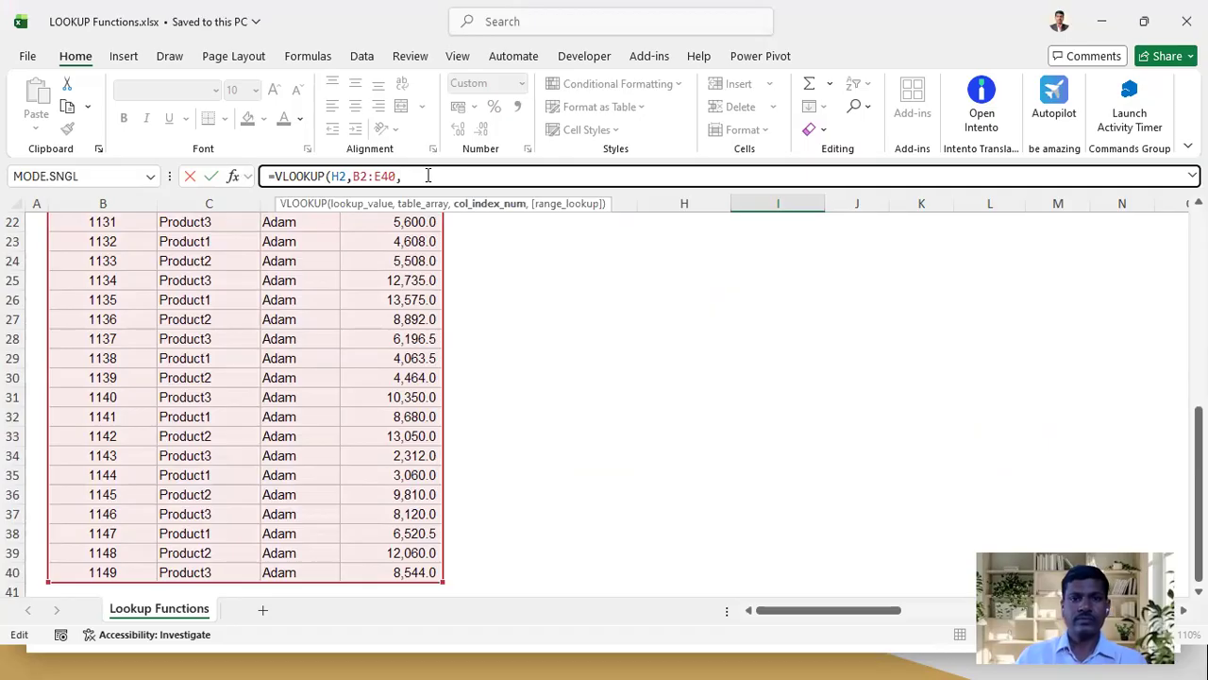
left_click_drag(1199, 486, 1199, 293)
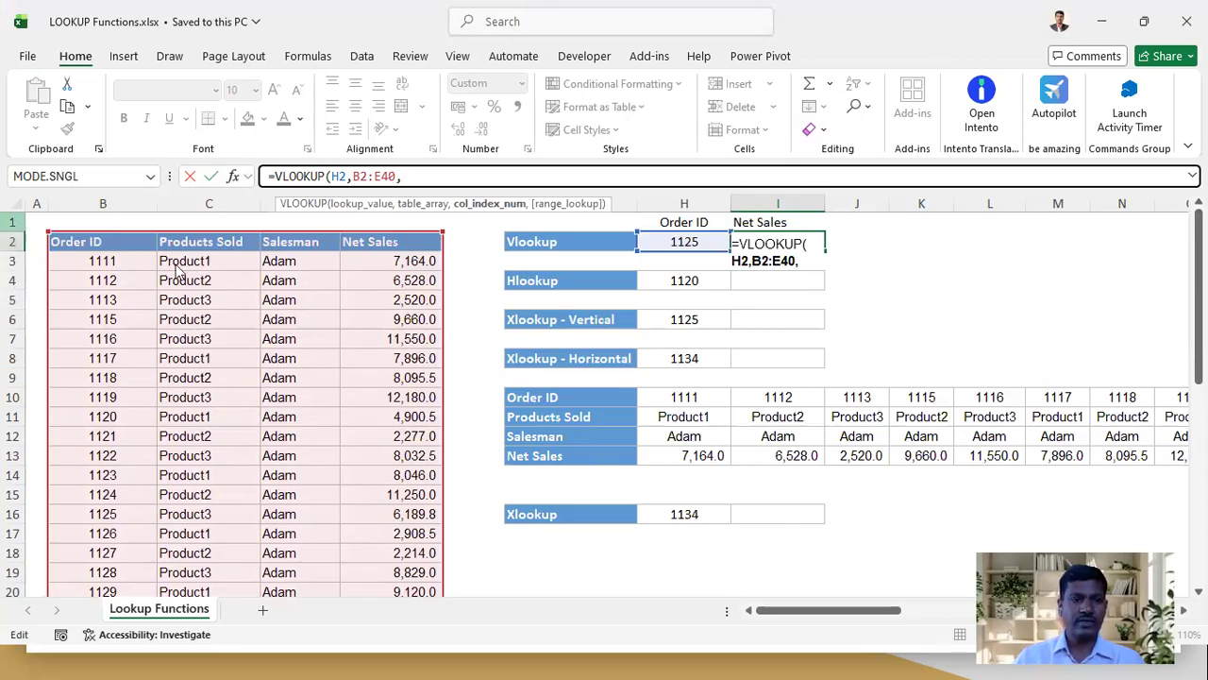
Number the table columns up to 4 and draw the downward and rightward search directions on screen, and clear the marks
key("ctrl+2")
mouse_move(117, 248)
left_mouse_down()
mouse_move(126, 195)
mouse_move(130, 220)
left_mouse_up()
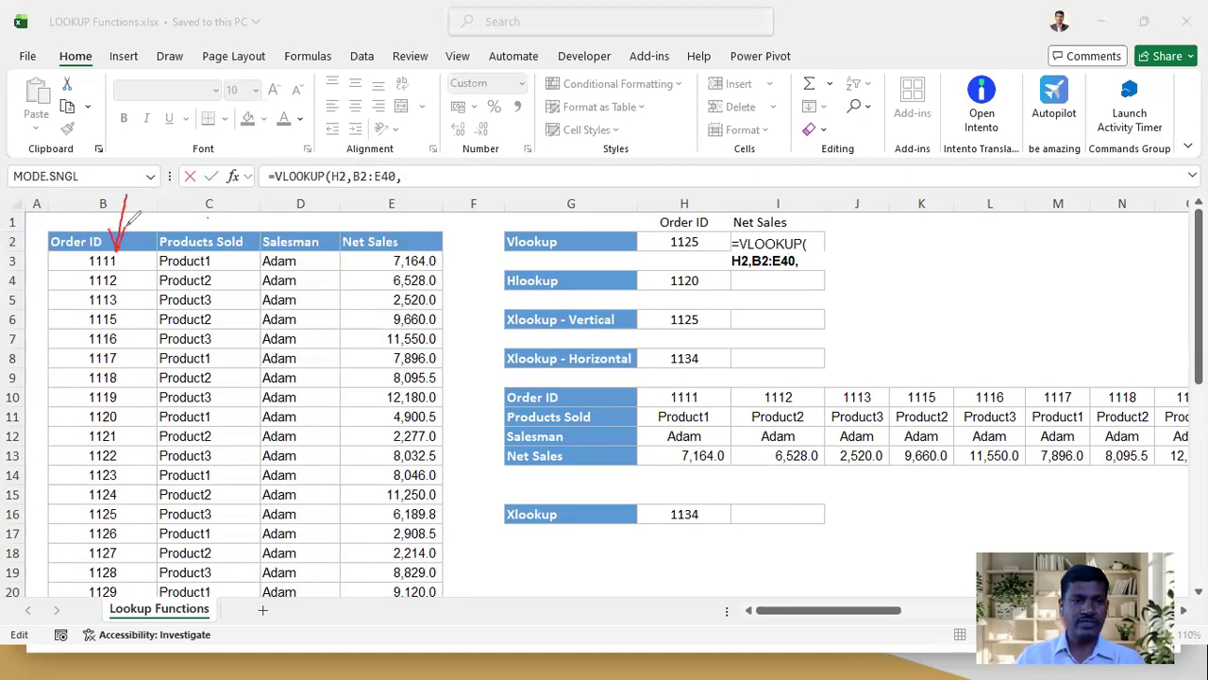
mouse_move(202, 240)
left_mouse_down()
mouse_move(215, 189)
mouse_move(301, 209)
mouse_move(304, 229)
left_mouse_up()
mouse_move(395, 209)
left_mouse_down()
mouse_move(421, 218)
mouse_move(408, 231)
left_mouse_up()
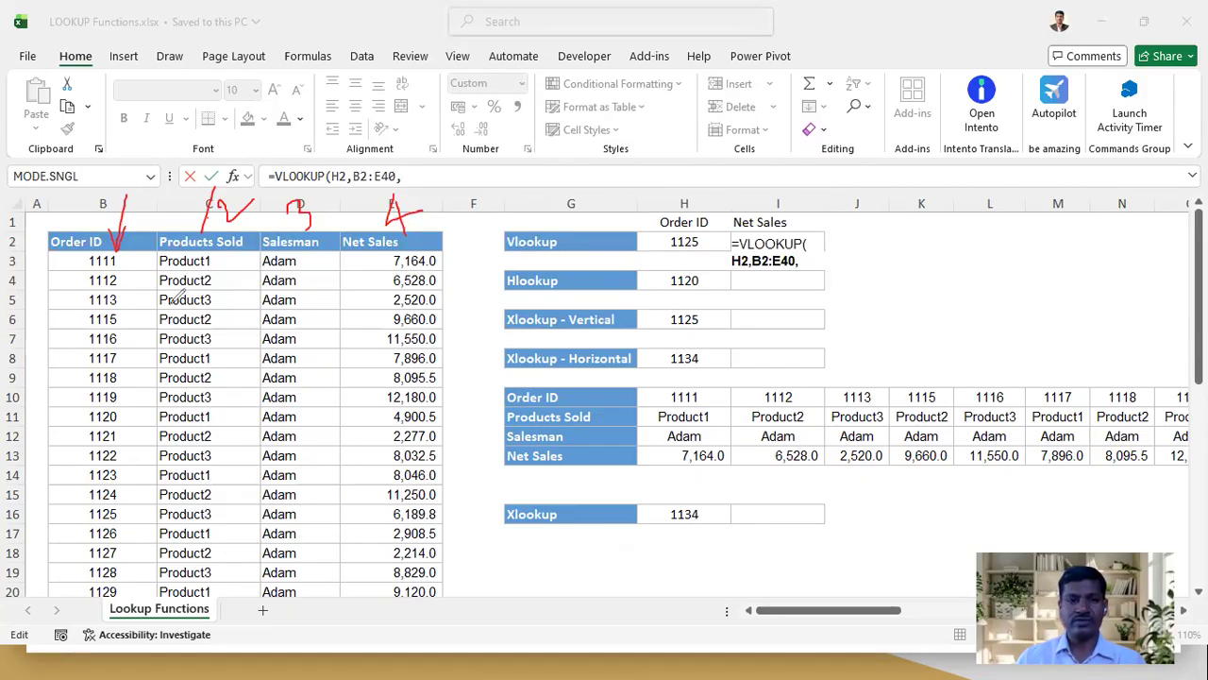
mouse_move(70, 223)
left_mouse_down()
mouse_move(66, 376)
mouse_move(87, 351)
left_mouse_up()
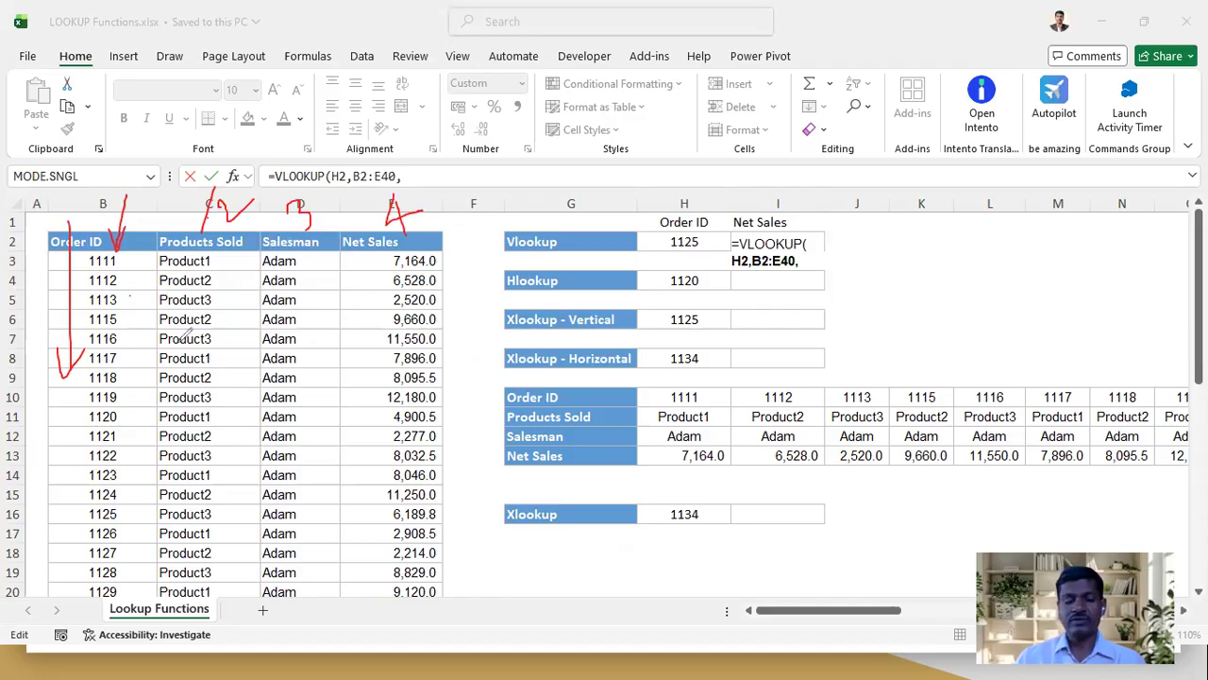
mouse_move(143, 305)
left_mouse_down()
mouse_move(335, 292)
mouse_move(321, 322)
left_mouse_up()
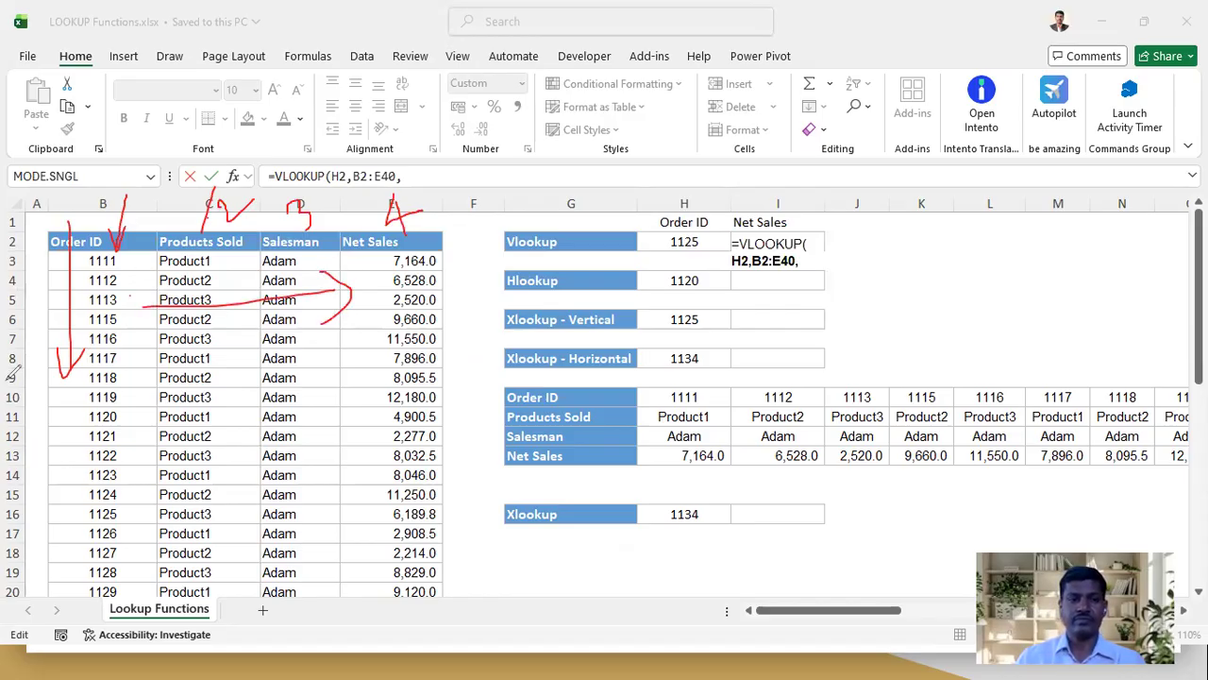
key("e")
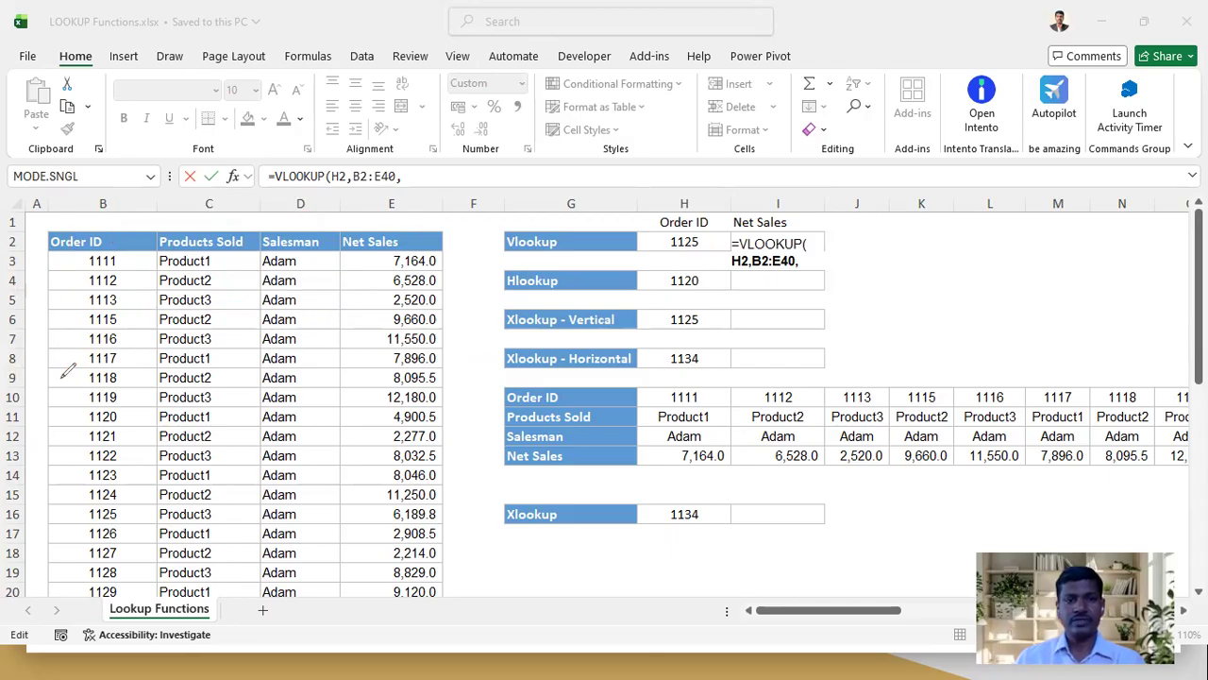
Complete the VLOOKUP in I2 with column index 4 and 0 for an exact match
left_click(408, 177)
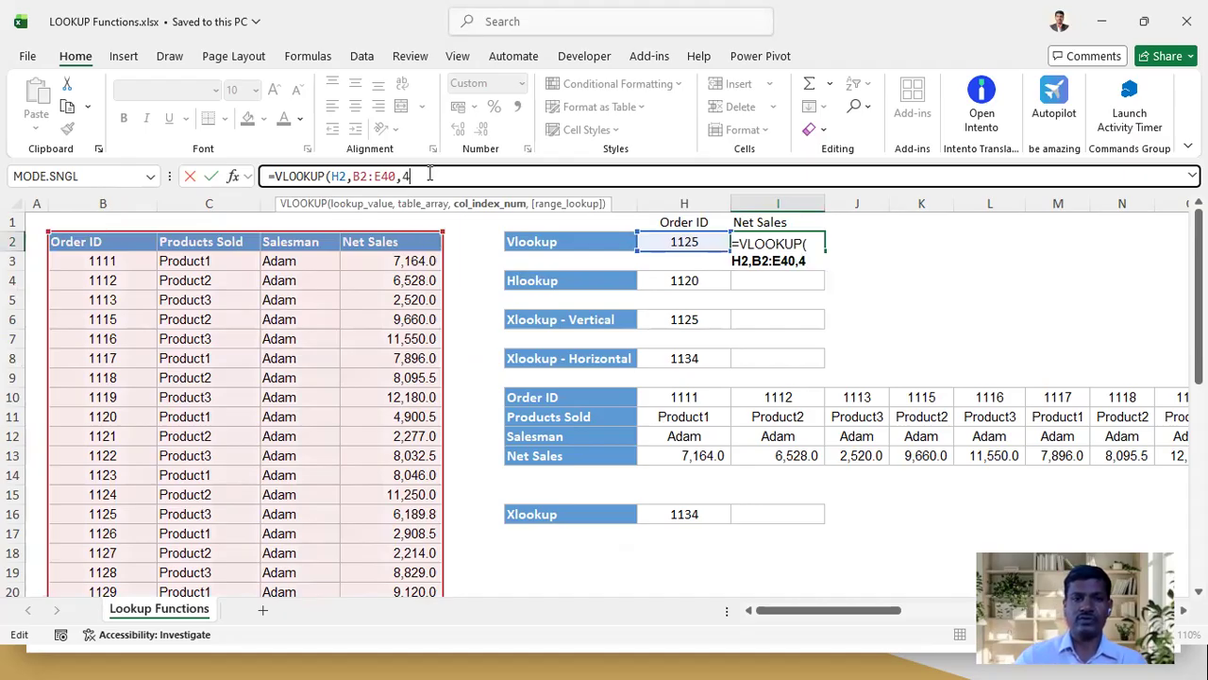
type("4,0")
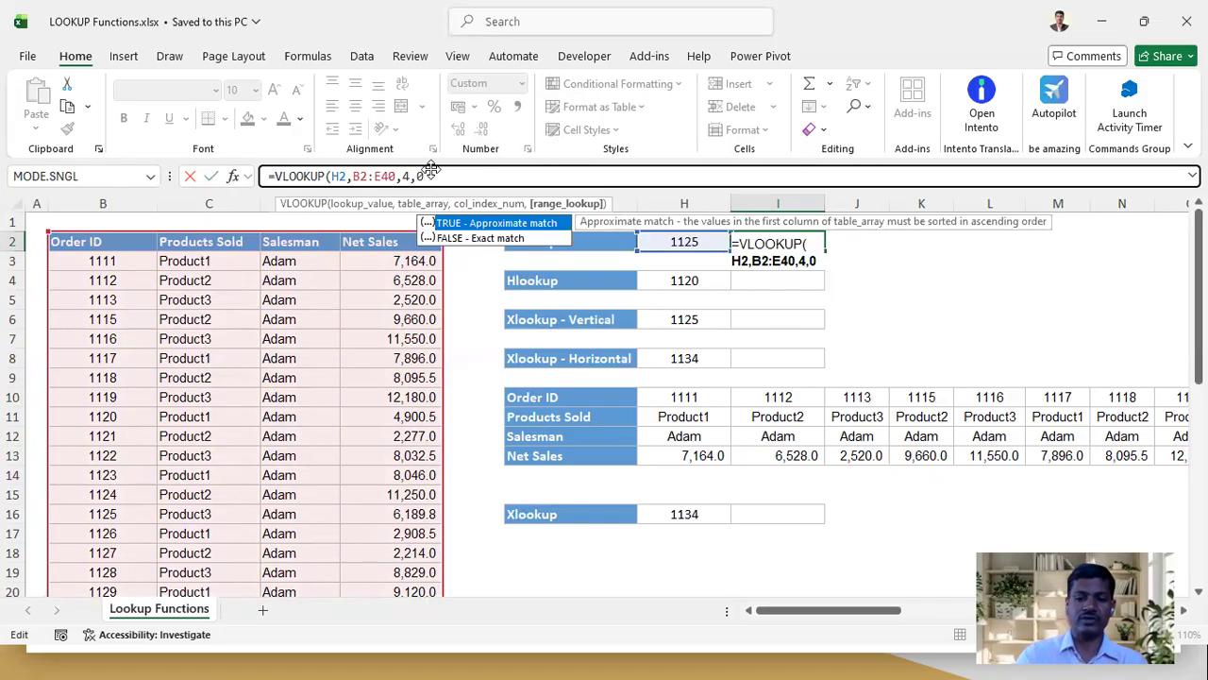
type(")")
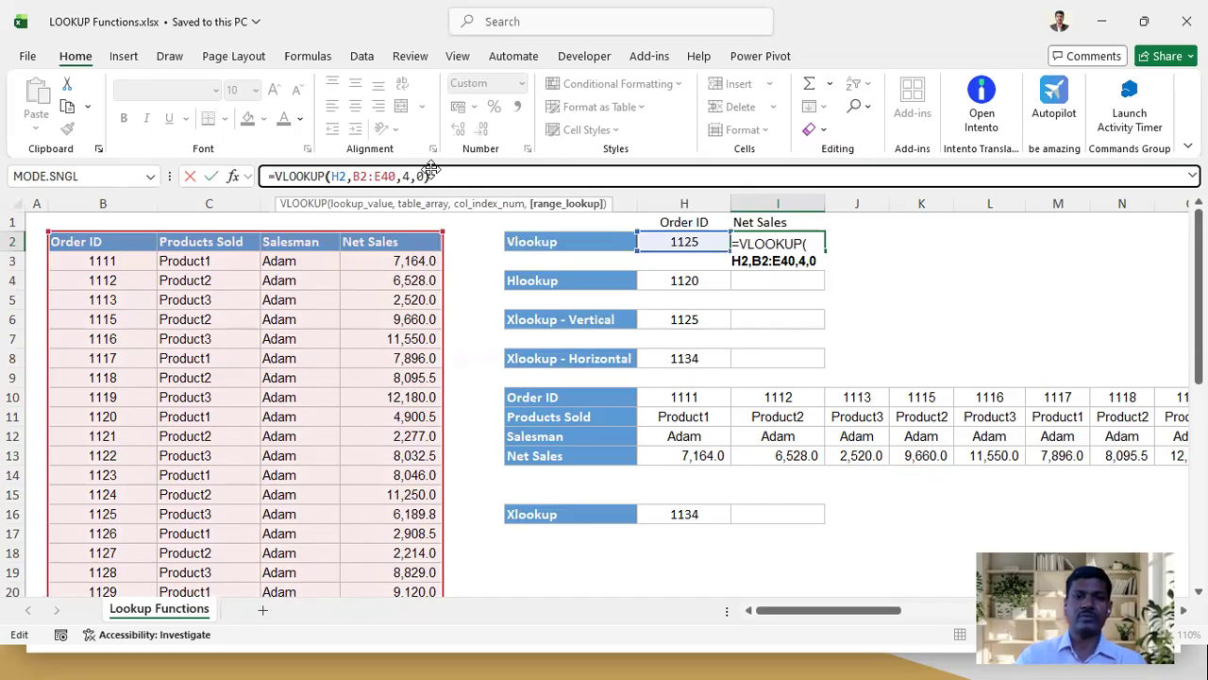
key("Return")
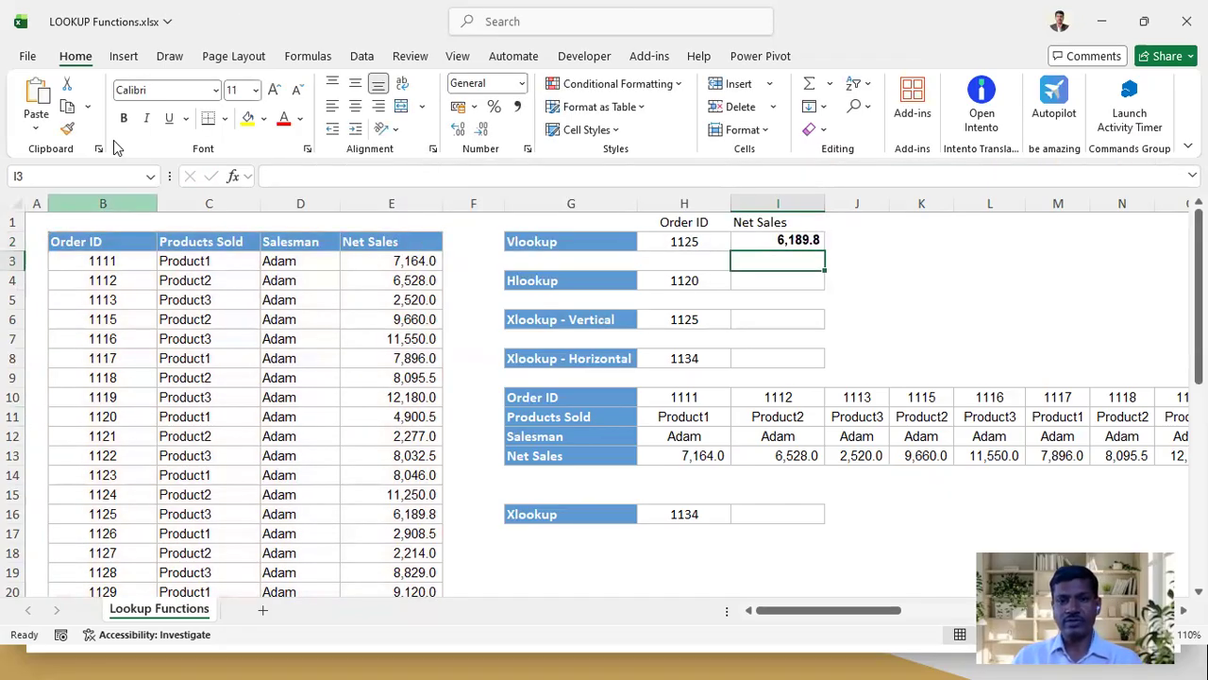
Trace order 1125 from the lookup cell to the Order ID column and from its Net Sales value to I2, erasing the marks
key("ctrl+2")
mouse_move(725, 221)
left_mouse_down()
mouse_move(669, 229)
mouse_move(721, 255)
mouse_move(715, 221)
mouse_move(658, 243)
left_mouse_up()
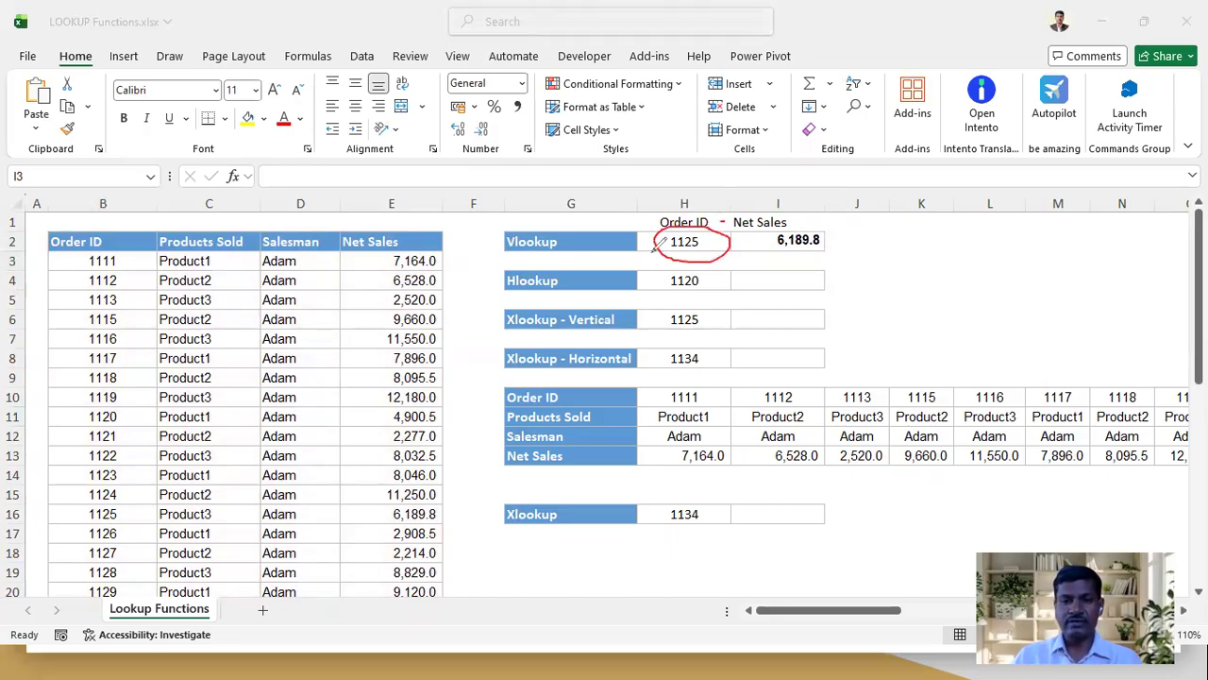
left_click_drag(144, 241, 143, 461)
mouse_move(128, 416)
left_mouse_down()
mouse_move(141, 446)
mouse_move(162, 450)
left_mouse_up()
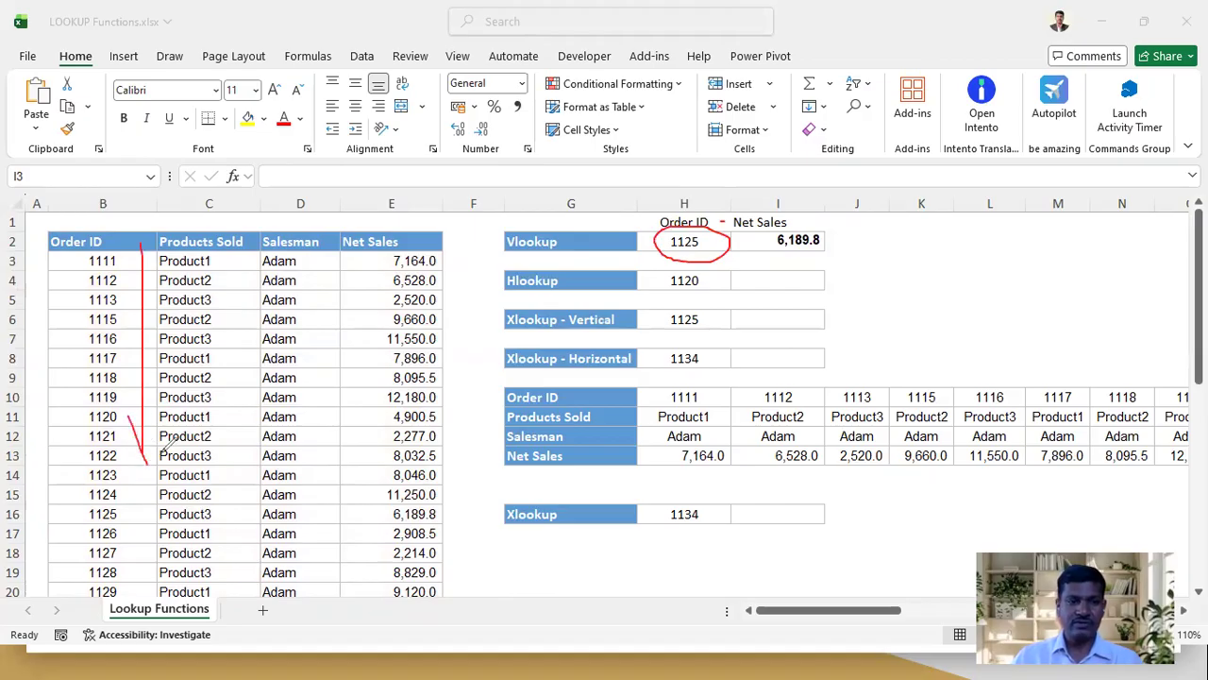
mouse_move(672, 242)
left_mouse_down()
mouse_move(91, 514)
mouse_move(105, 489)
left_mouse_up()
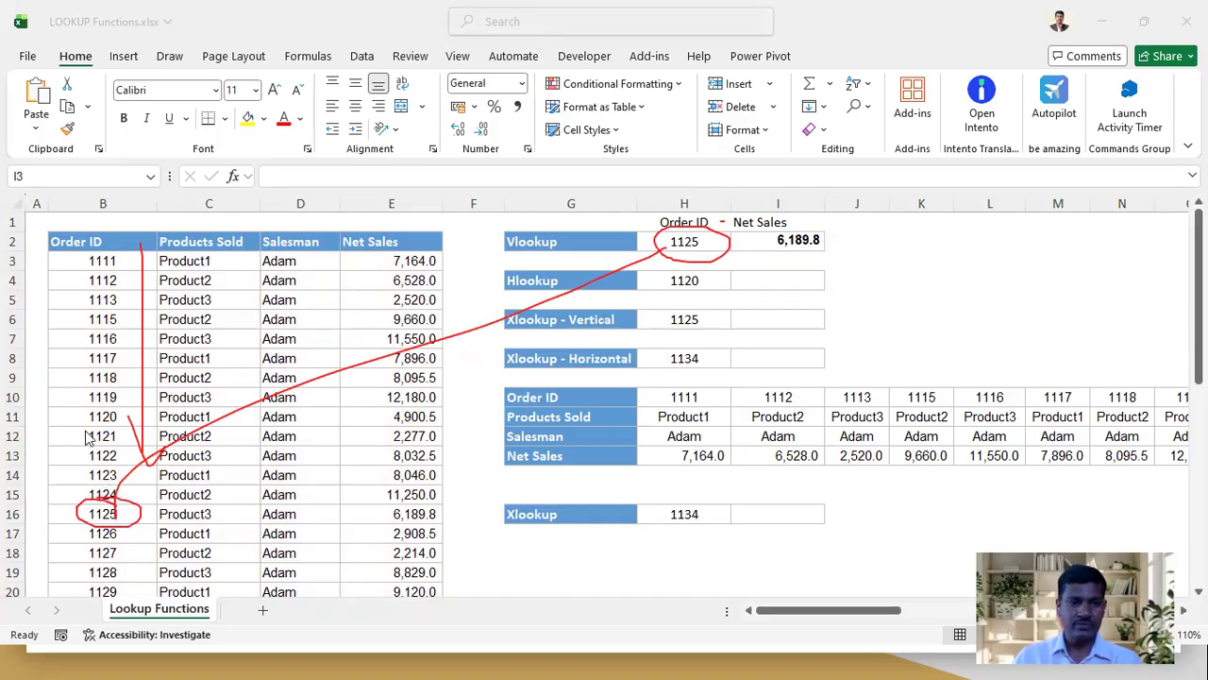
key("e")
mouse_move(133, 491)
left_mouse_down()
mouse_move(95, 493)
mouse_move(90, 527)
mouse_move(134, 497)
mouse_move(196, 513)
mouse_move(446, 515)
mouse_move(439, 491)
mouse_move(760, 392)
mouse_move(845, 232)
mouse_move(809, 227)
mouse_move(775, 247)
mouse_move(833, 230)
left_mouse_up()
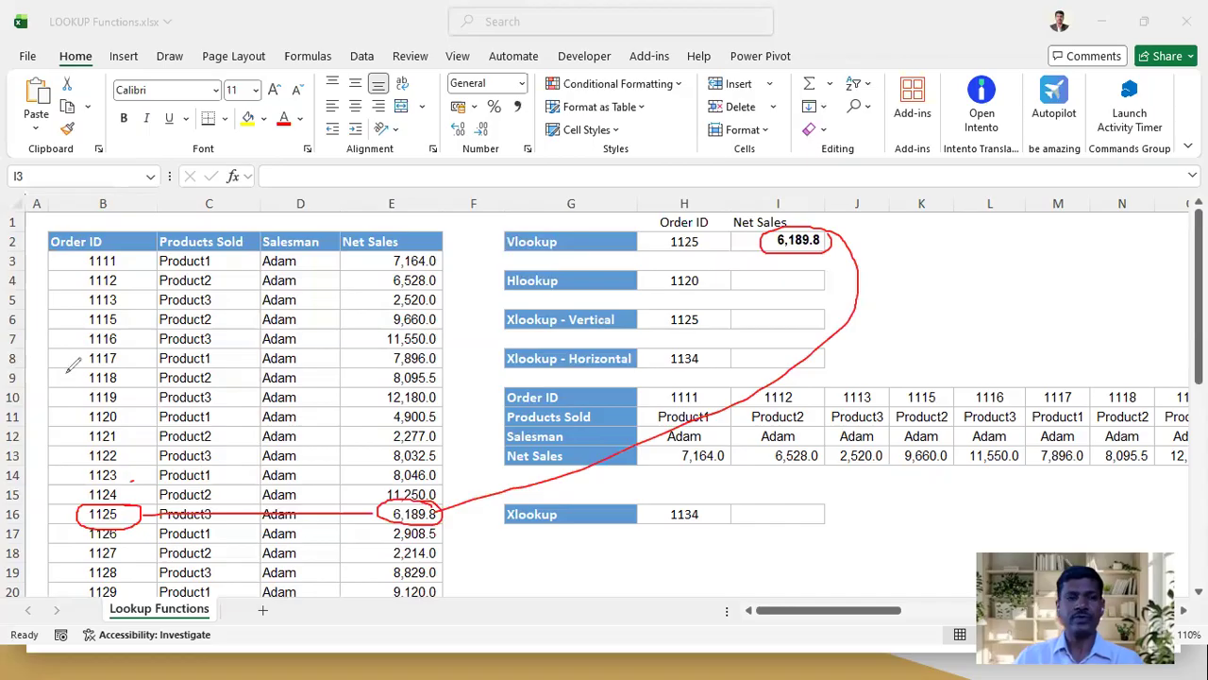
key("e")
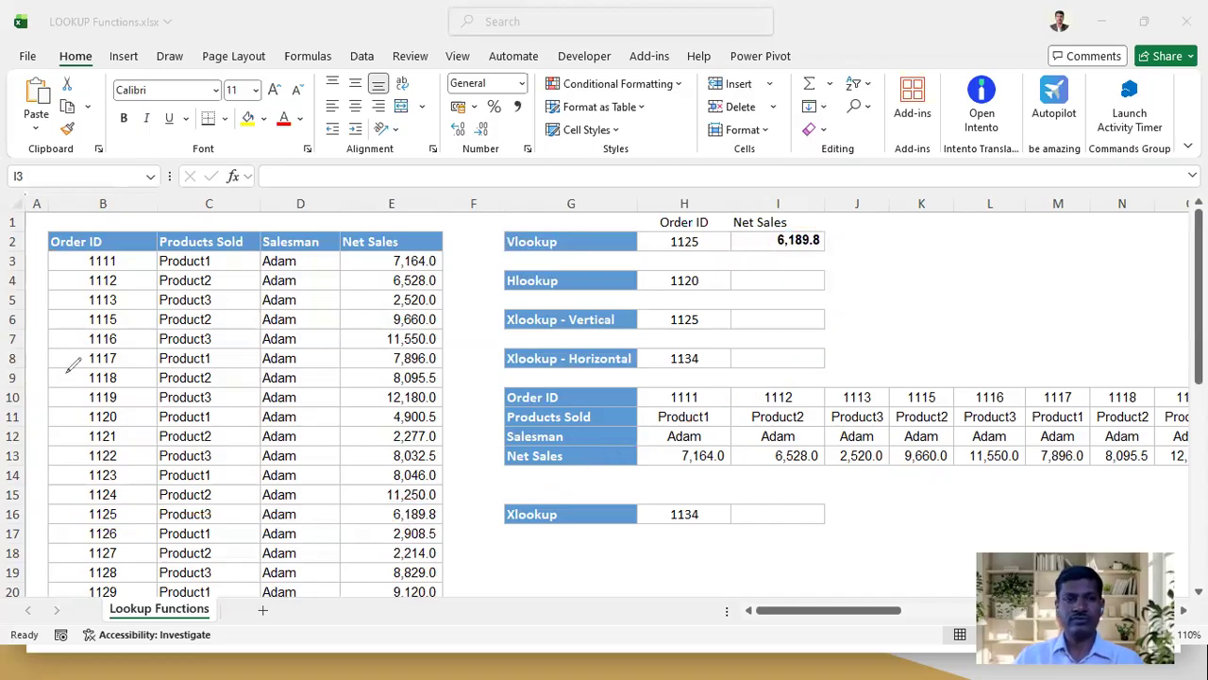
Draw VLOOKUP's downward search, rightward return direction and the path from order 1125 to the result cell, and clear the drawing
left_click_drag(129, 236, 127, 457)
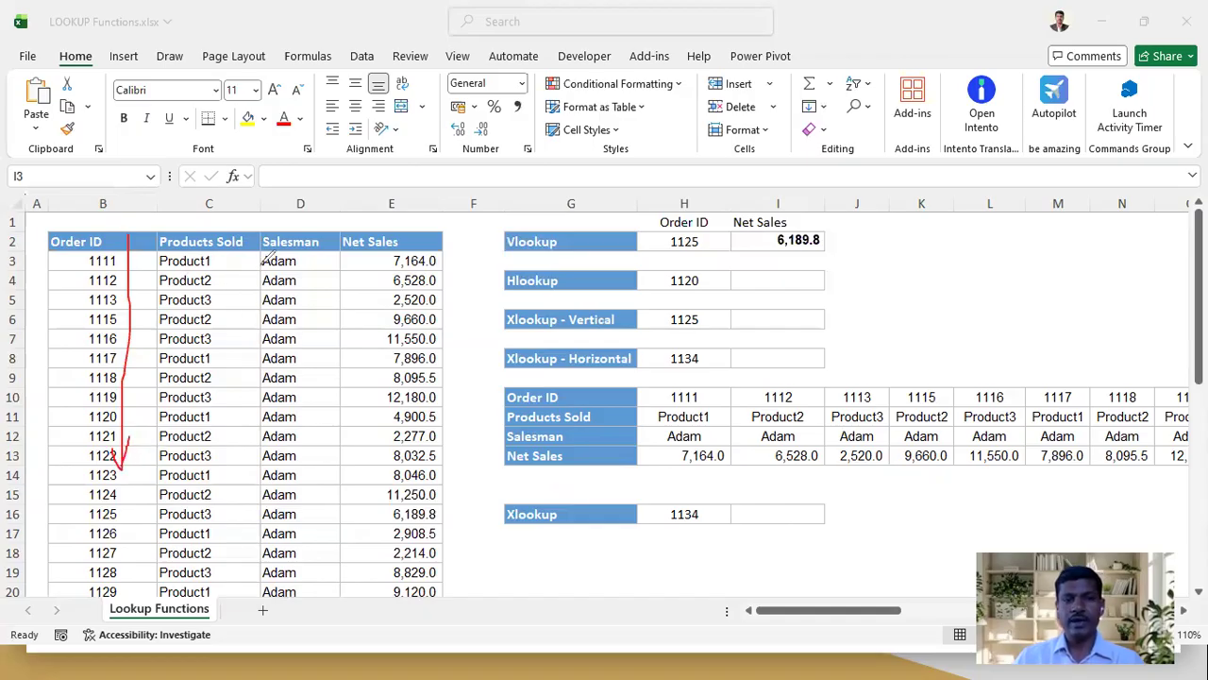
mouse_move(223, 265)
left_mouse_down()
mouse_move(392, 264)
mouse_move(374, 275)
left_mouse_up()
mouse_move(126, 515)
left_mouse_down()
mouse_move(95, 504)
mouse_move(113, 521)
mouse_move(120, 500)
mouse_move(394, 497)
mouse_move(413, 524)
mouse_move(429, 491)
mouse_move(730, 348)
mouse_move(783, 251)
mouse_move(765, 227)
mouse_move(781, 243)
left_mouse_up()
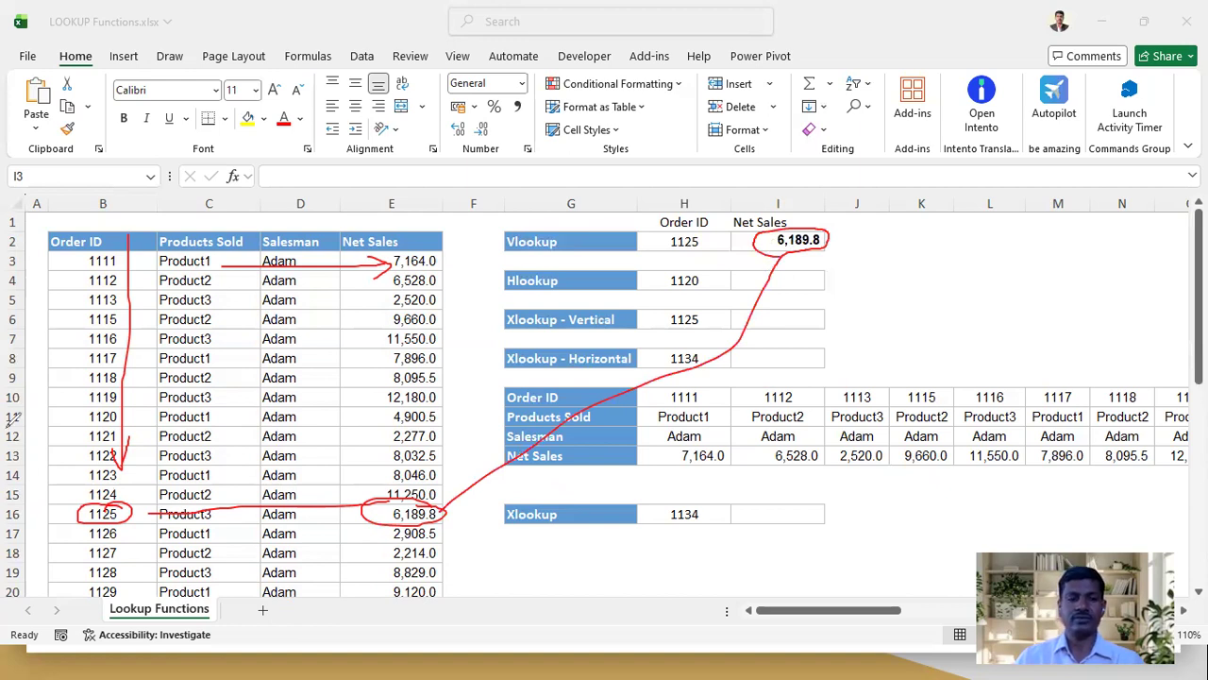
key("e")
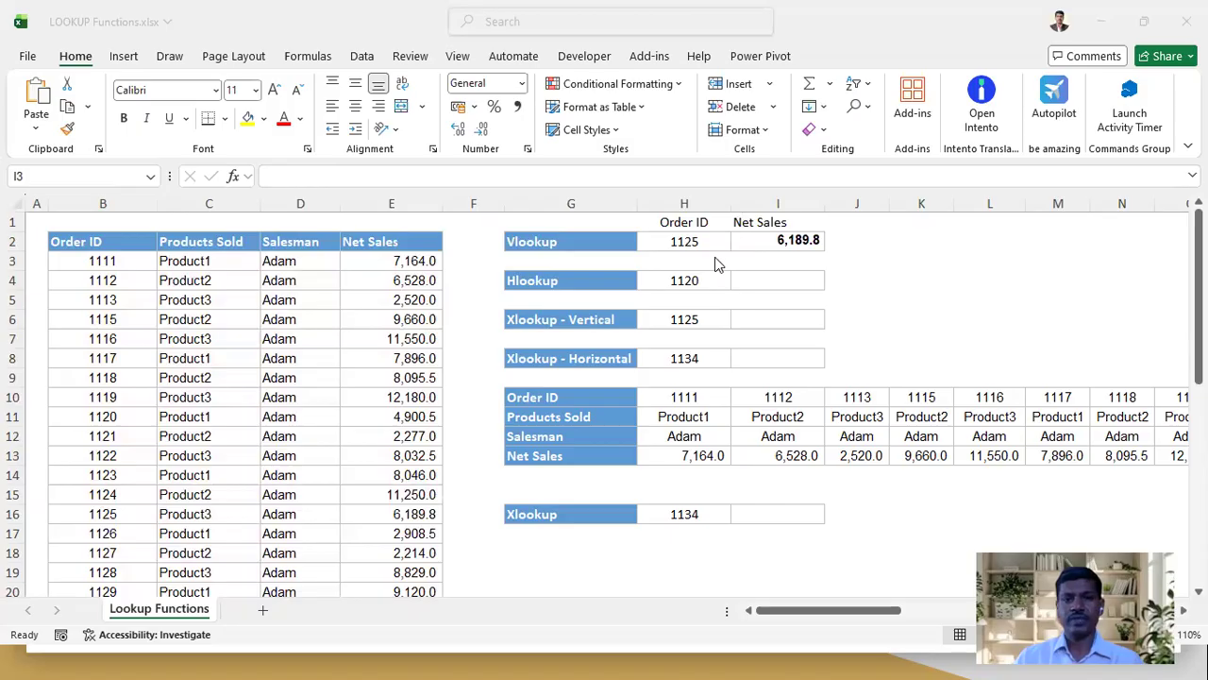
Draw arrows beside the Hlookup row for HLOOKUP's rightward search and downward return, and clear the drawing
left_click(597, 281)
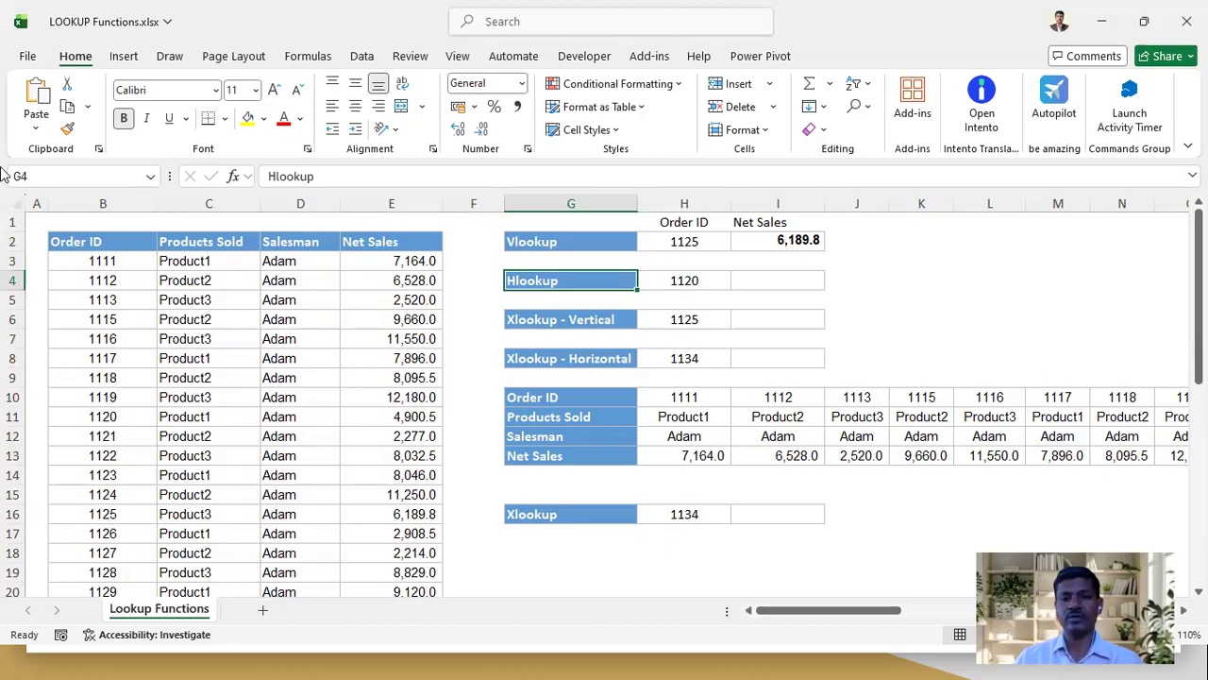
key("ctrl+2")
mouse_move(859, 273)
left_mouse_down()
mouse_move(1001, 273)
mouse_move(985, 289)
left_mouse_up()
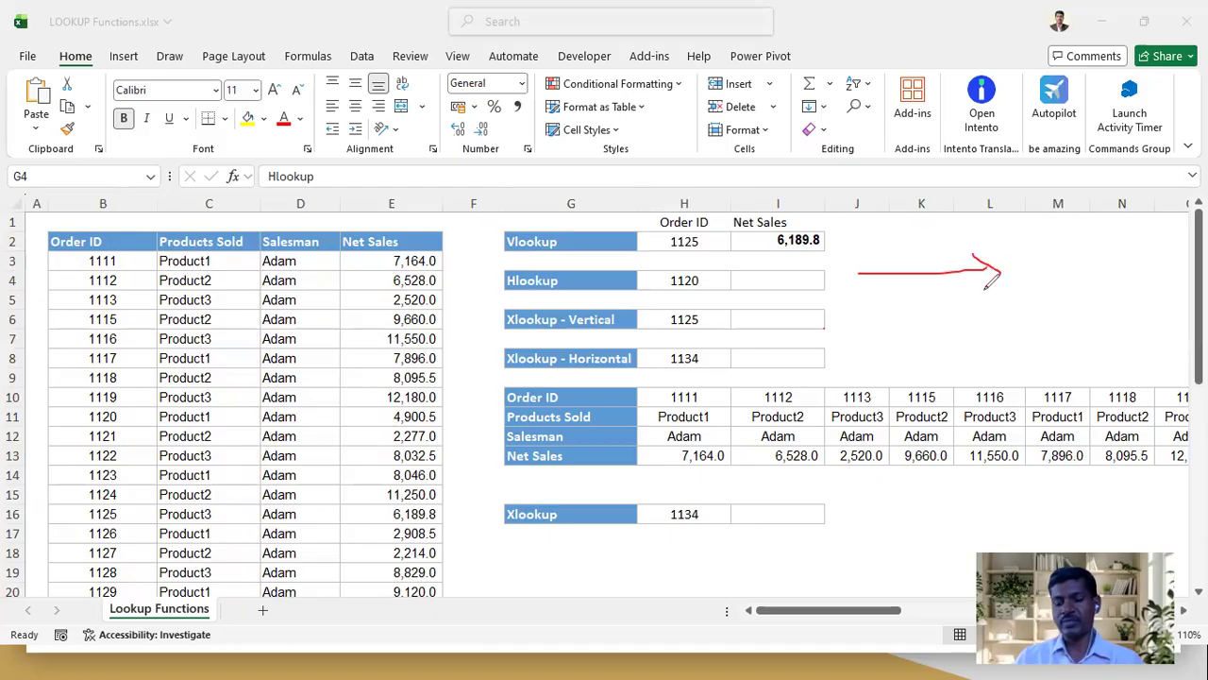
mouse_move(880, 294)
left_mouse_down()
mouse_move(883, 367)
mouse_move(903, 342)
left_mouse_up()
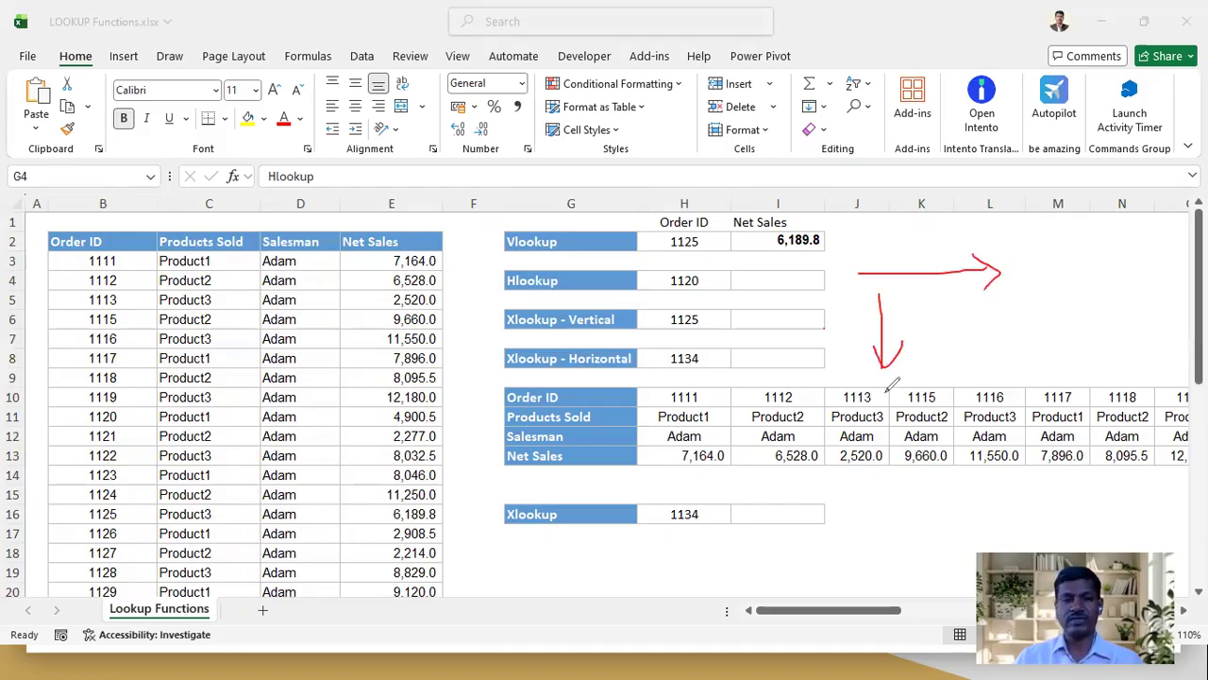
key("e")
key("Escape")
Start an HLOOKUP in I4 with H4 as the lookup value and G10:AS13 as the table array
left_click(766, 280)
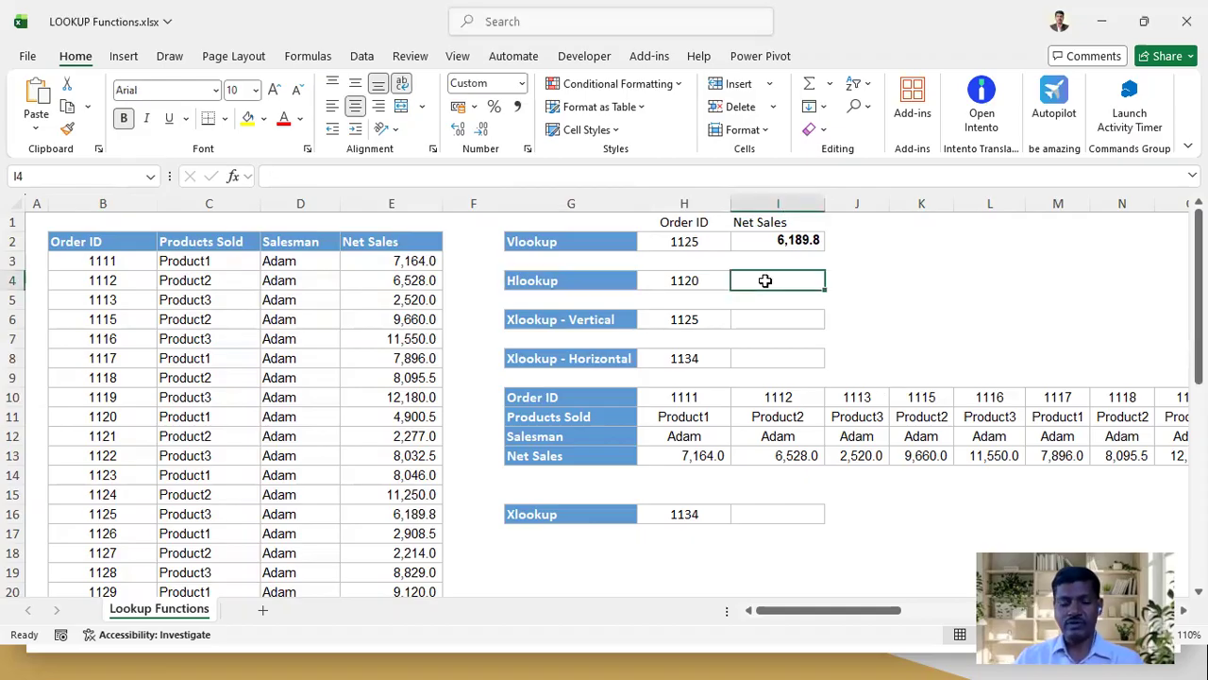
type("=HL")
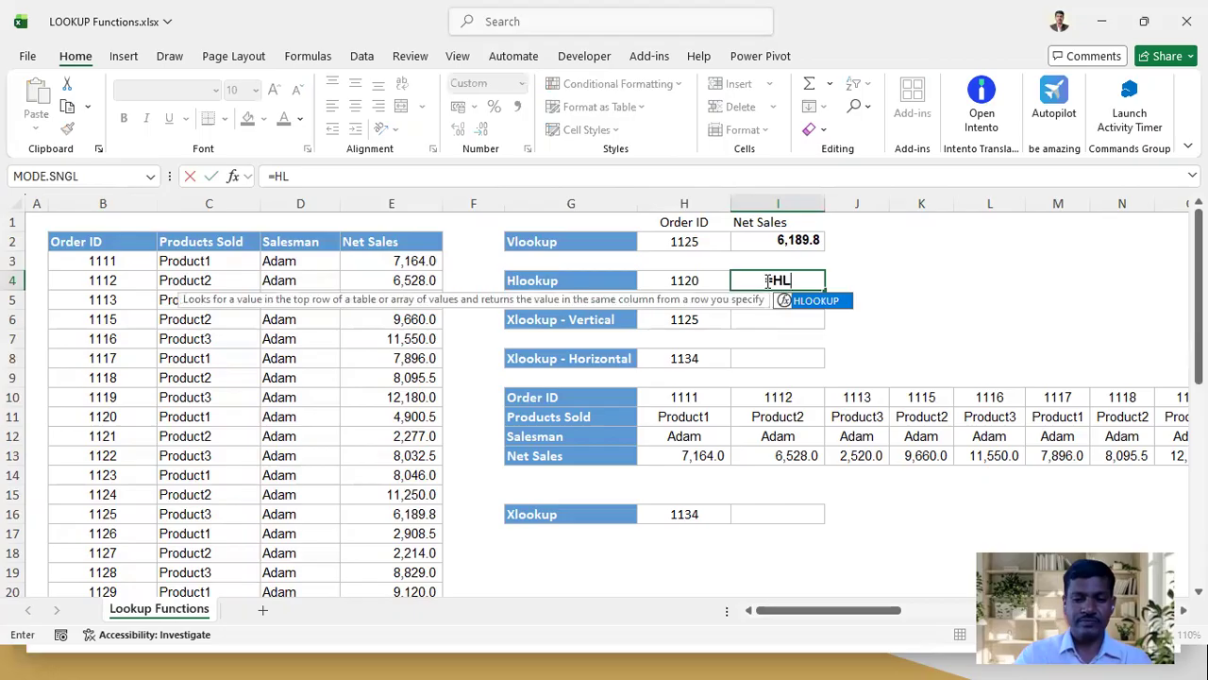
type("OOKUP(")
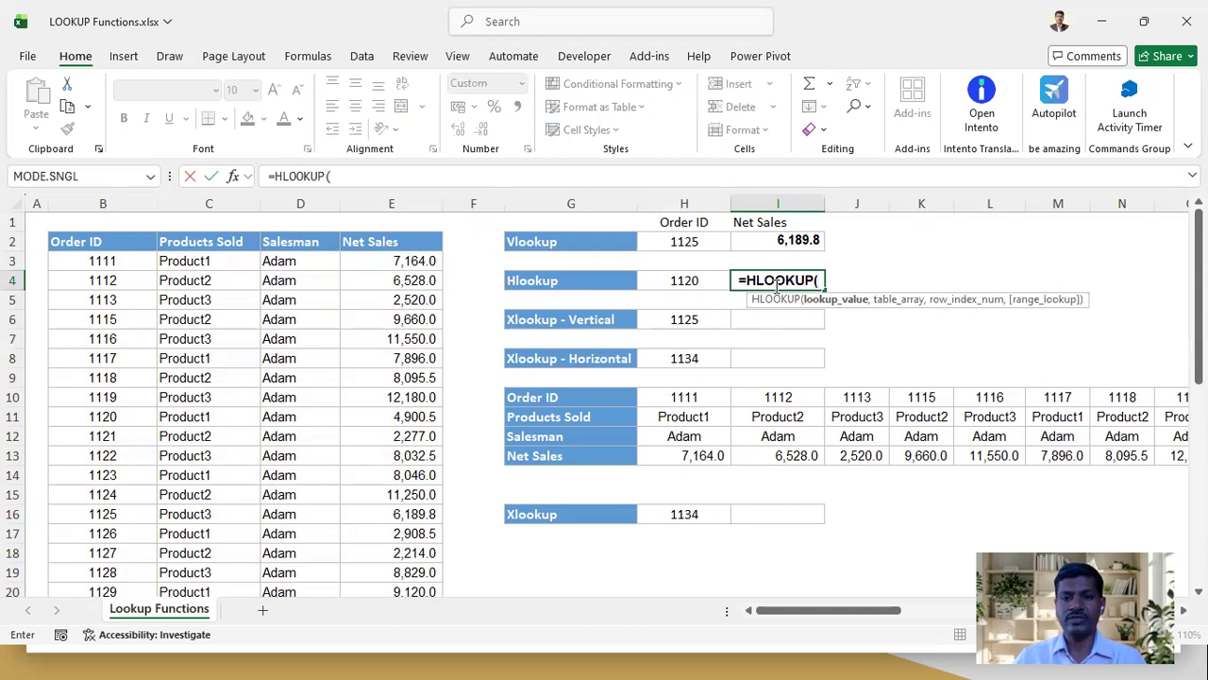
left_click(682, 280)
type(",")
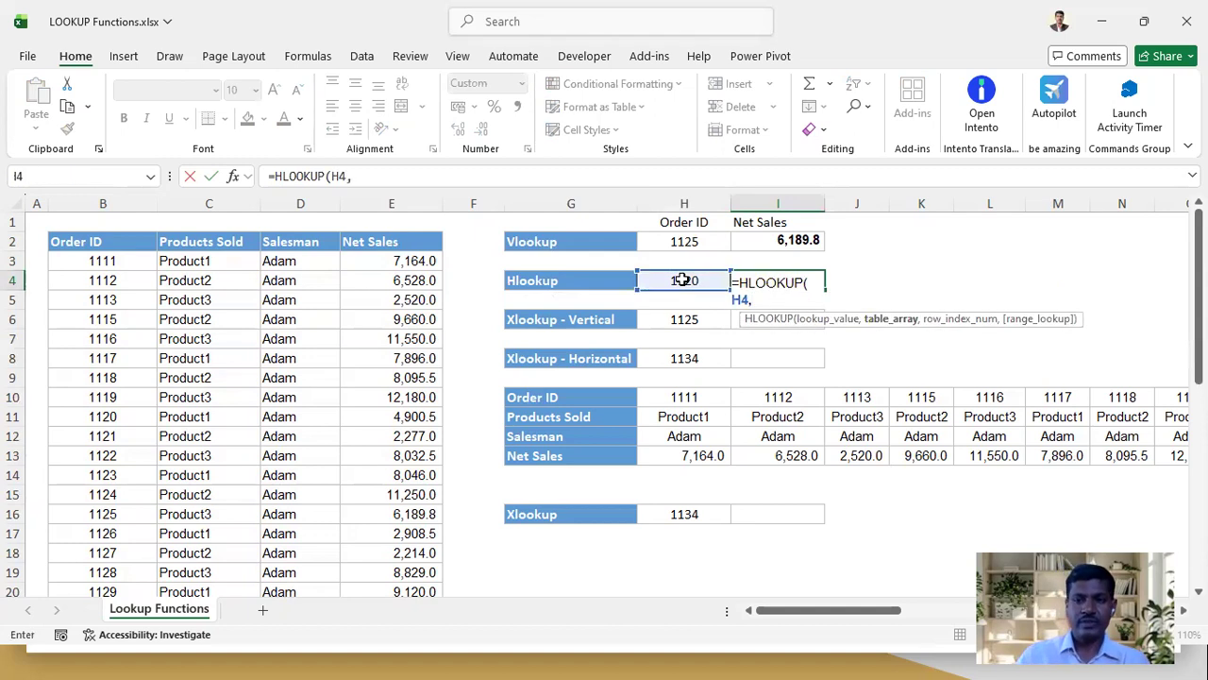
left_click(569, 395)
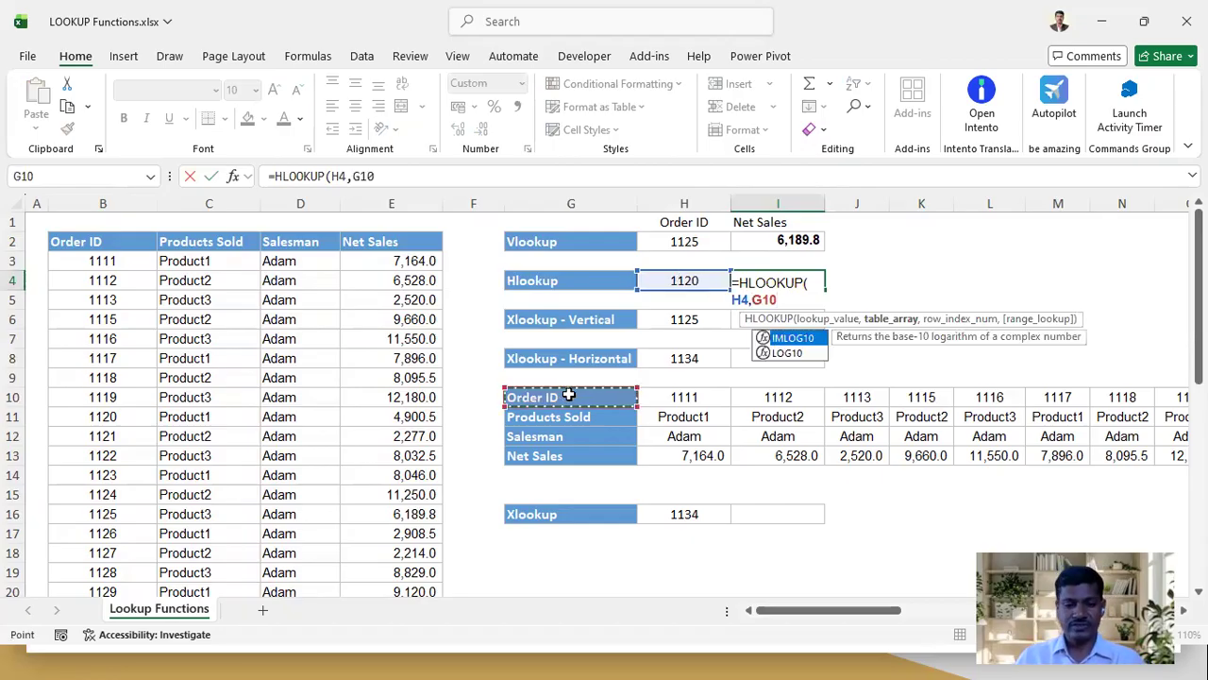
left_click_drag(570, 395, 1156, 459)
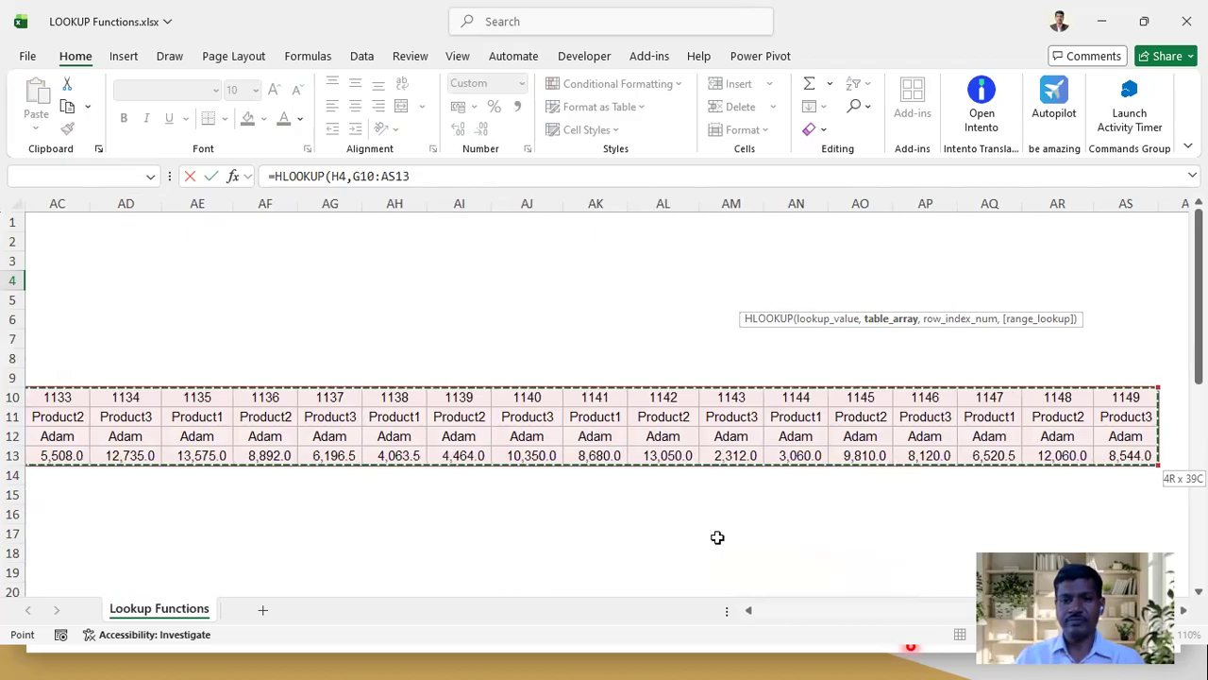
left_click(748, 611)
left_click_drag(747, 611, 747, 610)
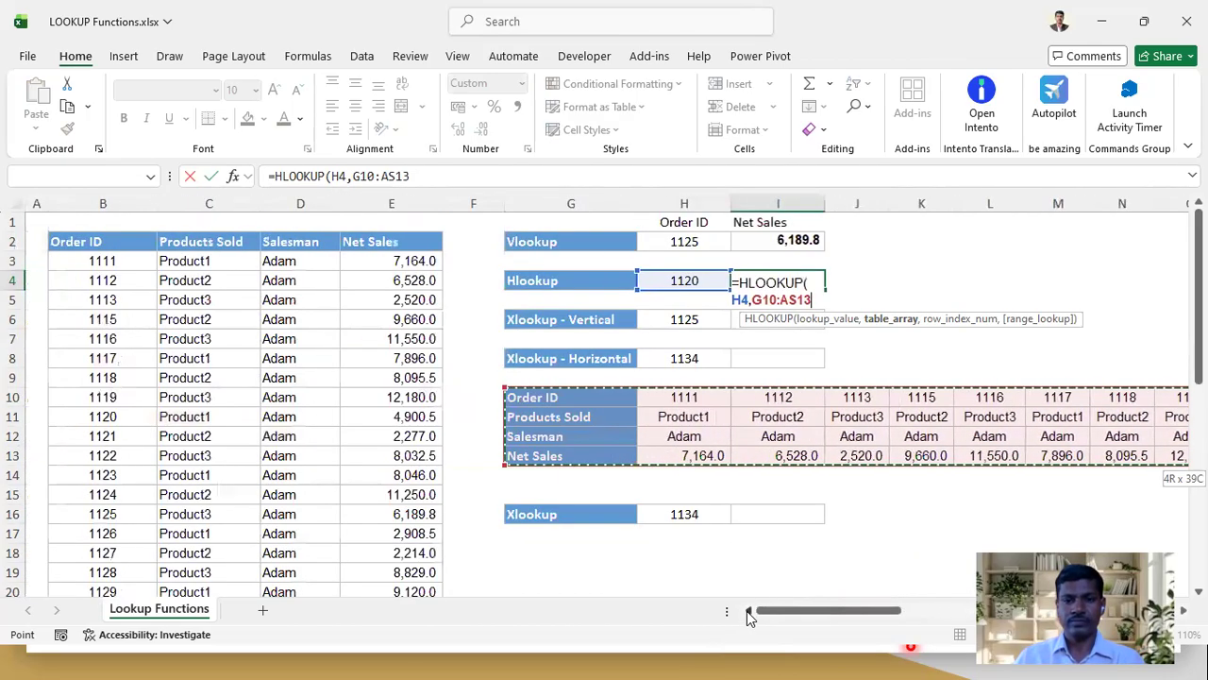
type(",")
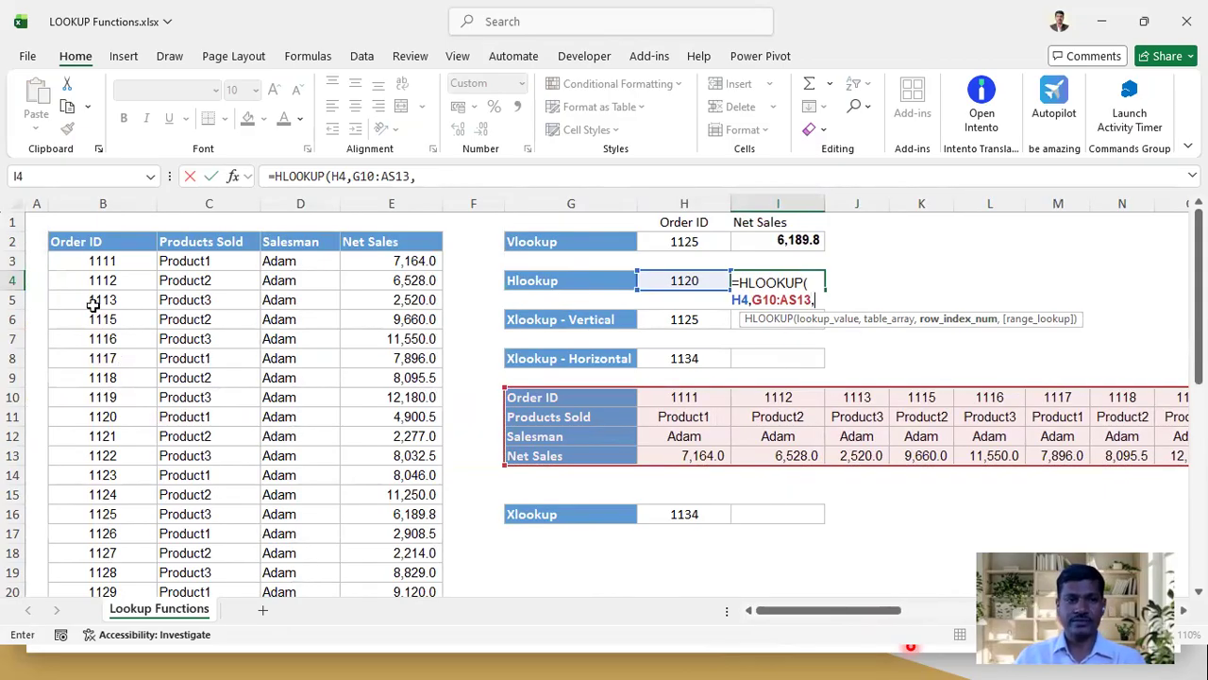
Number the horizontal table's rows 1 to 4 on screen, circle the Net Sales heading above the result cells, and clear the marks
key("ctrl+shift+3")
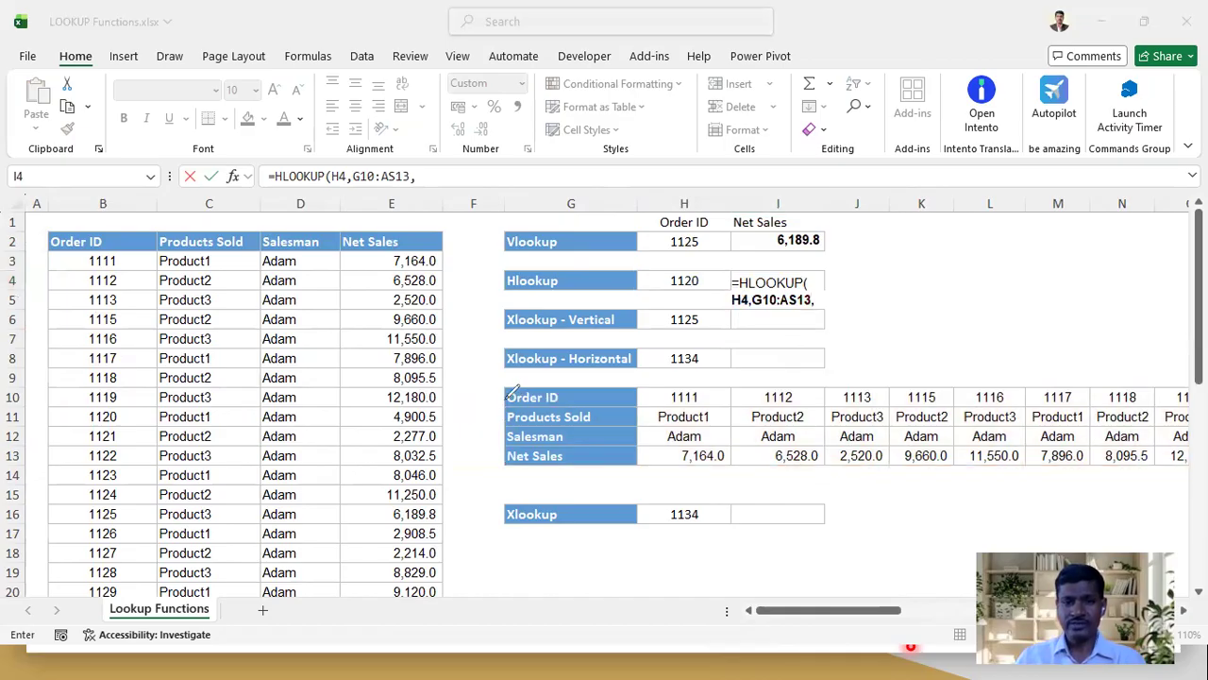
mouse_move(508, 393)
left_mouse_down()
mouse_move(488, 379)
mouse_move(492, 351)
left_mouse_up()
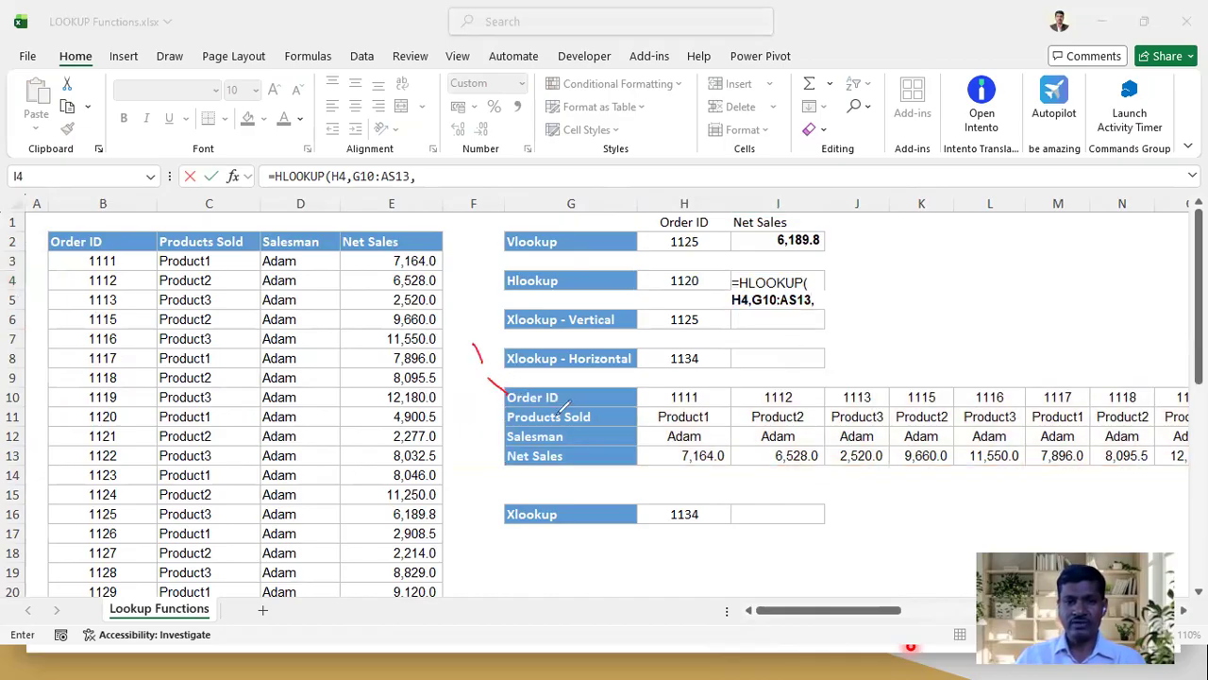
left_click_drag(599, 382, 623, 385)
mouse_move(531, 436)
left_mouse_down()
mouse_move(479, 425)
mouse_move(469, 406)
mouse_move(460, 435)
left_mouse_up()
mouse_move(569, 453)
left_mouse_down()
mouse_move(591, 484)
mouse_move(650, 469)
mouse_move(636, 503)
left_mouse_up()
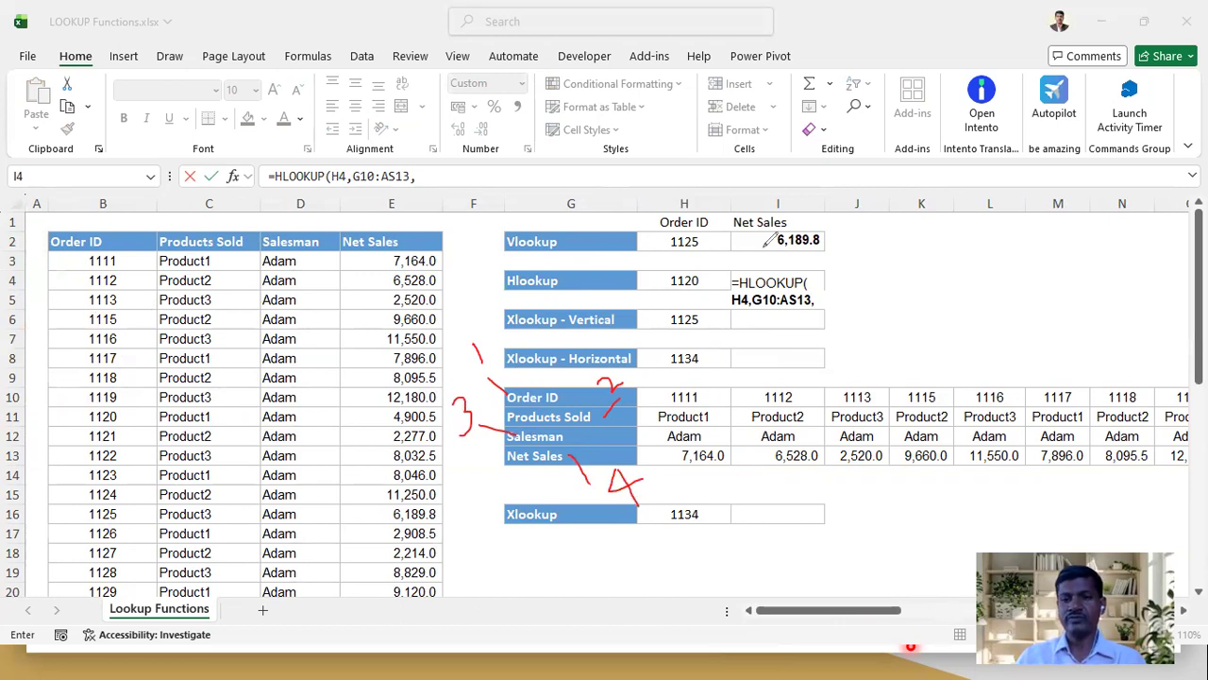
mouse_move(780, 202)
left_mouse_down()
mouse_move(733, 226)
mouse_move(791, 209)
mouse_move(772, 199)
left_mouse_up()
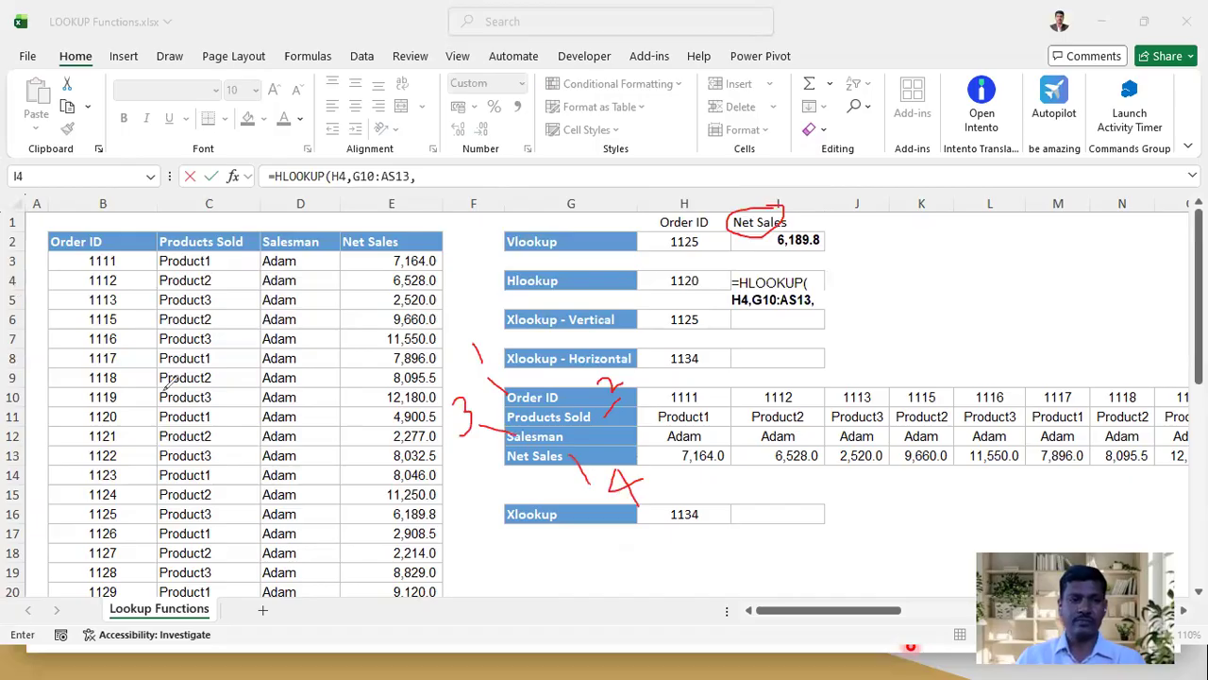
key("Escape")
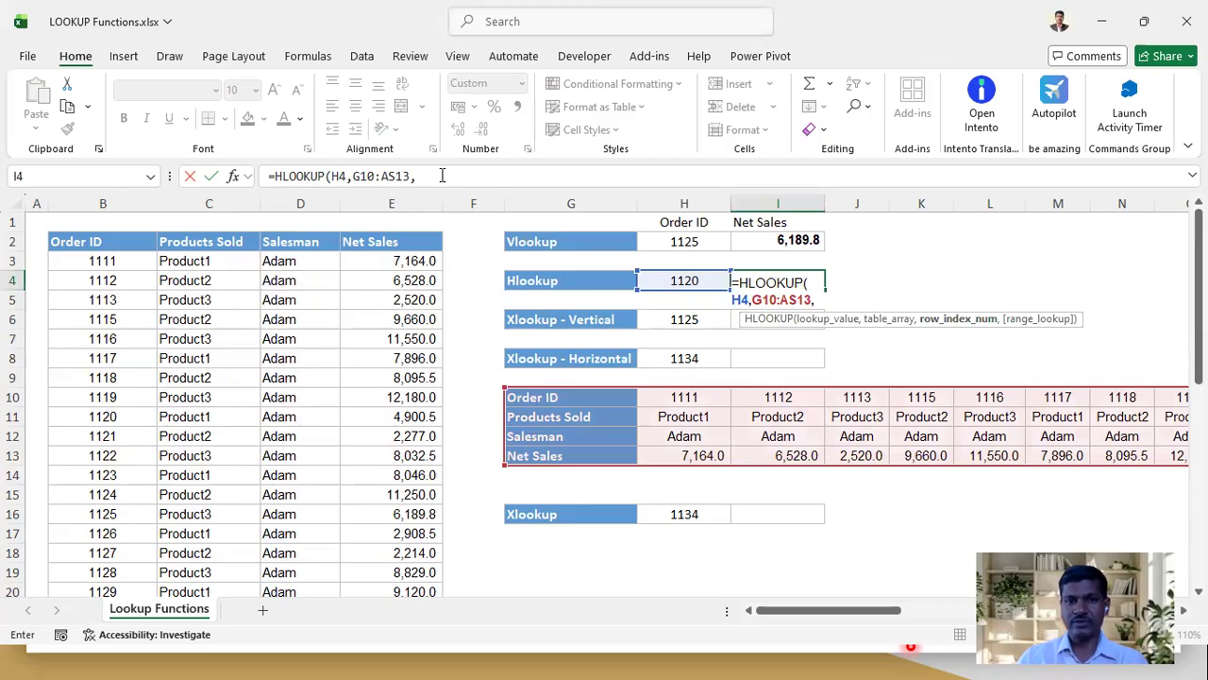
Complete the HLOOKUP in I4 with row index 4 and 0 for an exact match
left_click(442, 175)
type("4")
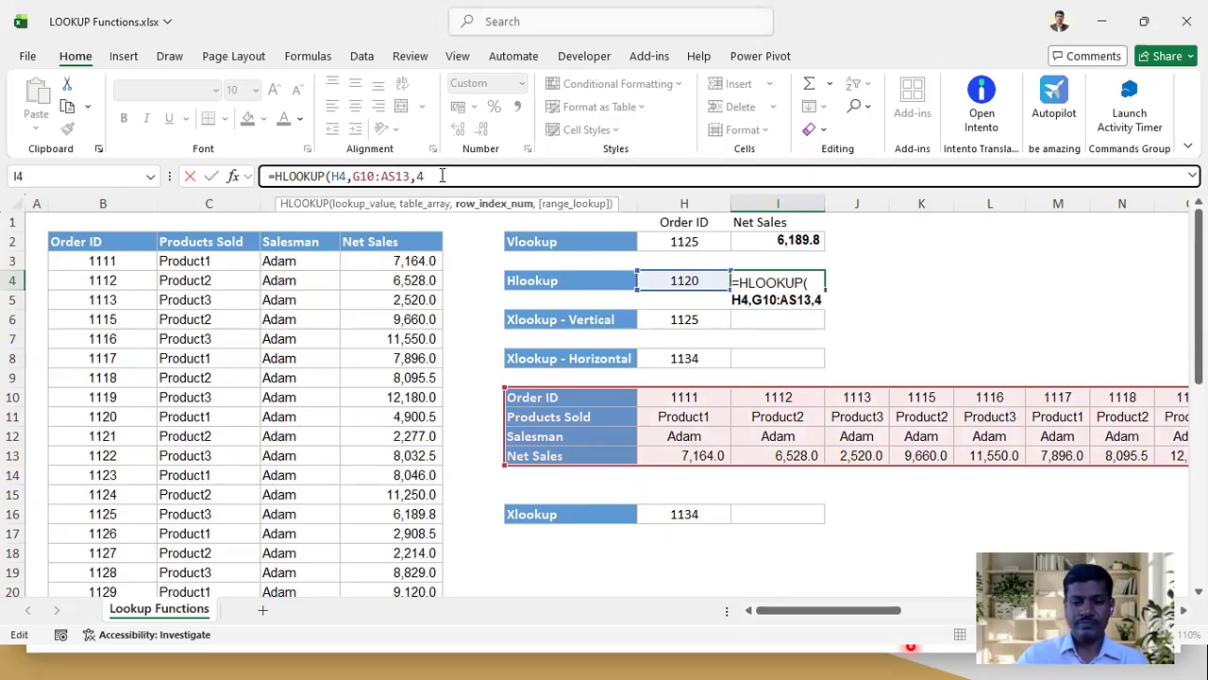
type(",")
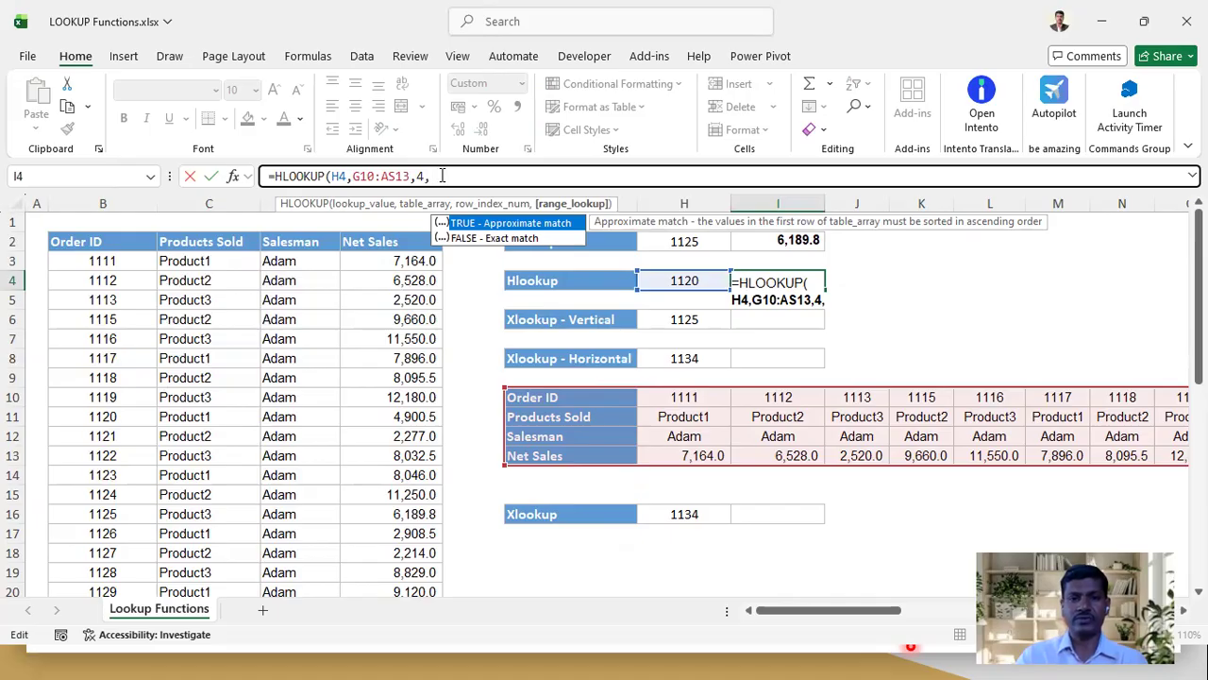
type("0")
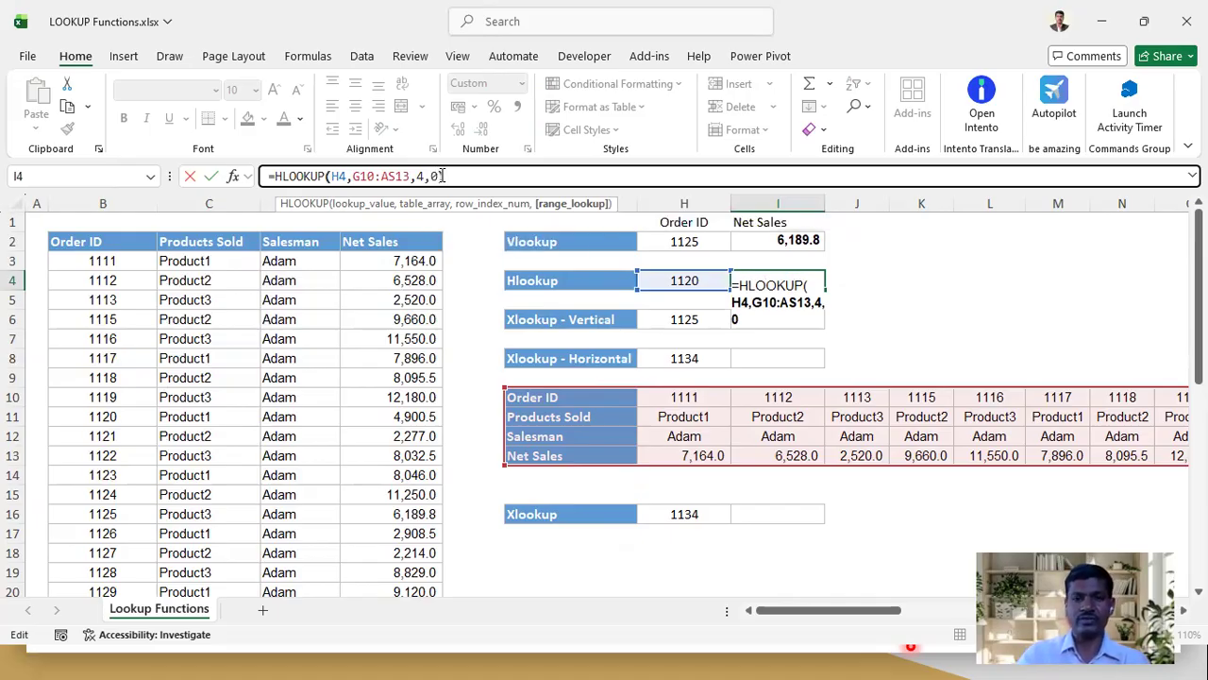
type(")")
key("Return")
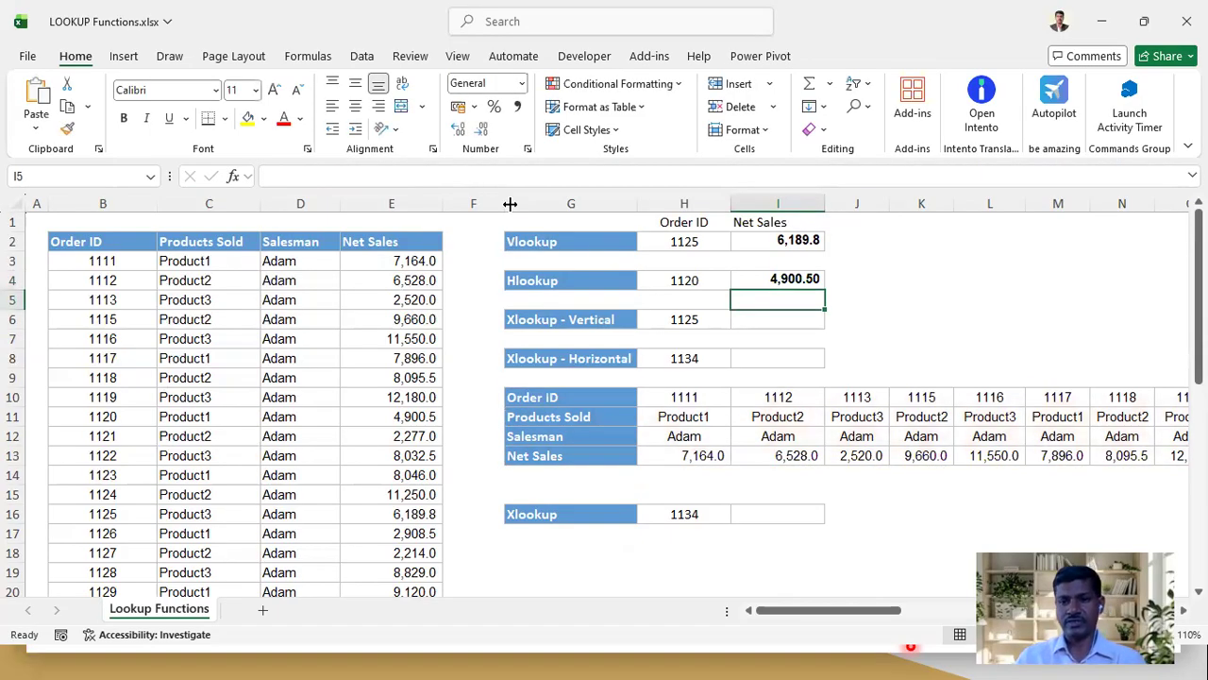
Check the I4 result against order 1120 in the horizontal table, circling its order ID and net sales, and erase the circles
left_click(756, 277)
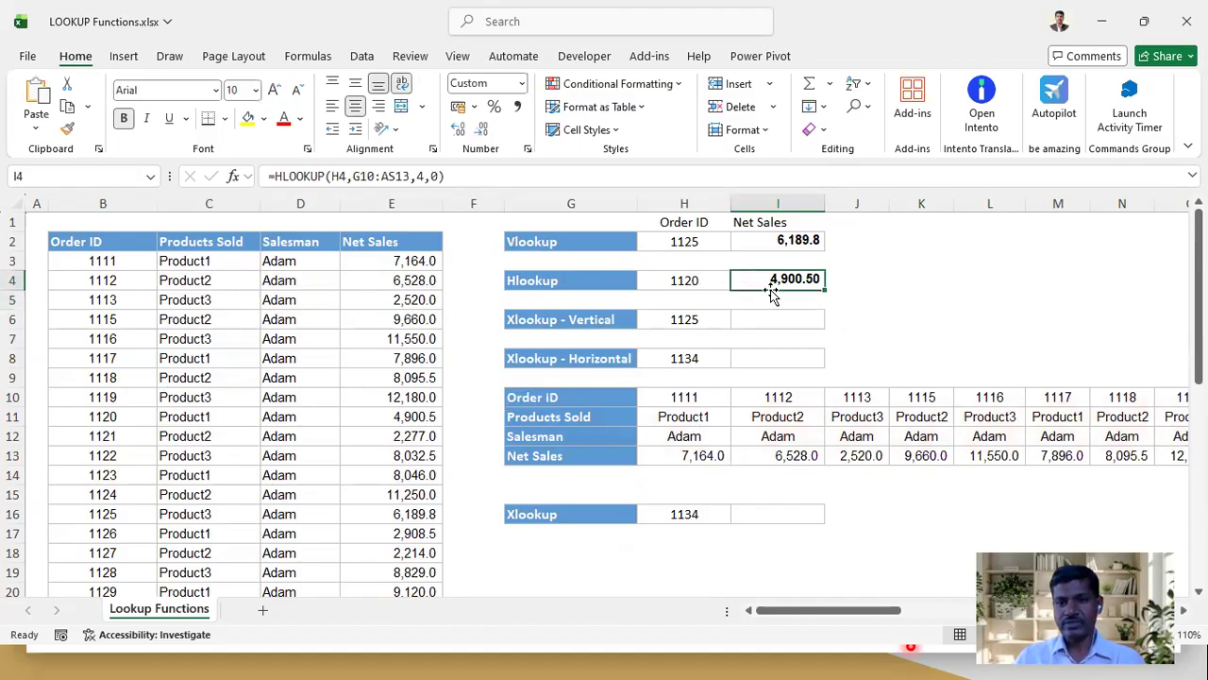
left_click(687, 281)
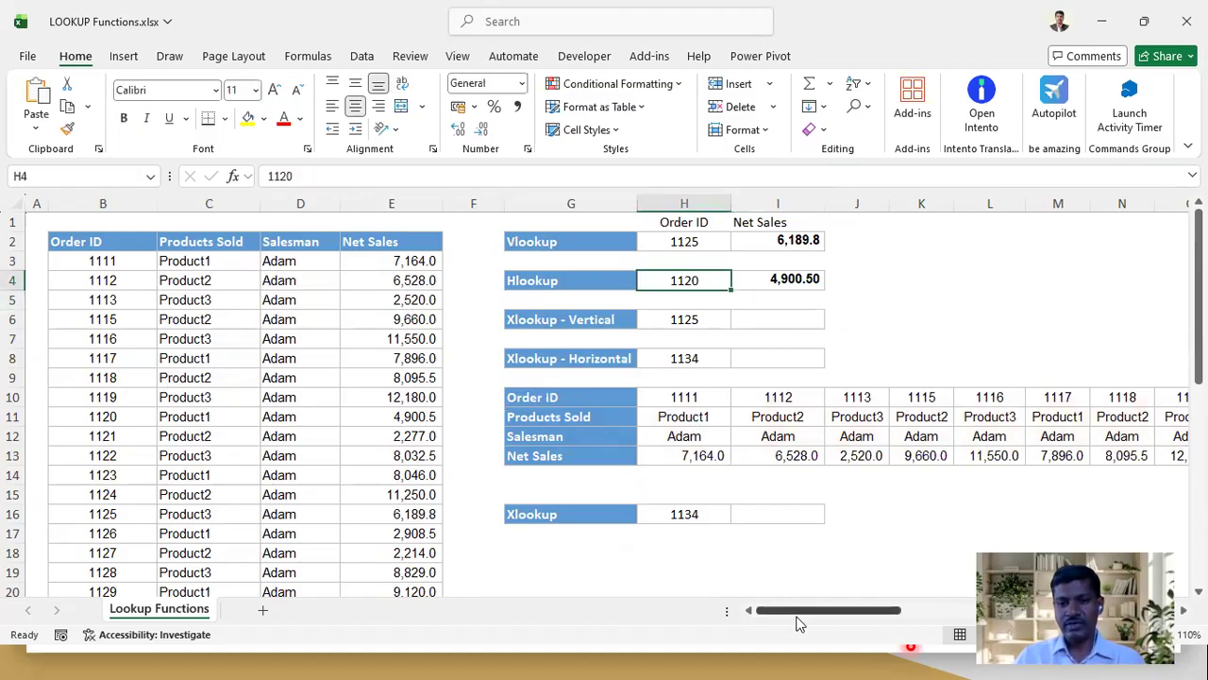
left_click_drag(795, 617, 860, 616)
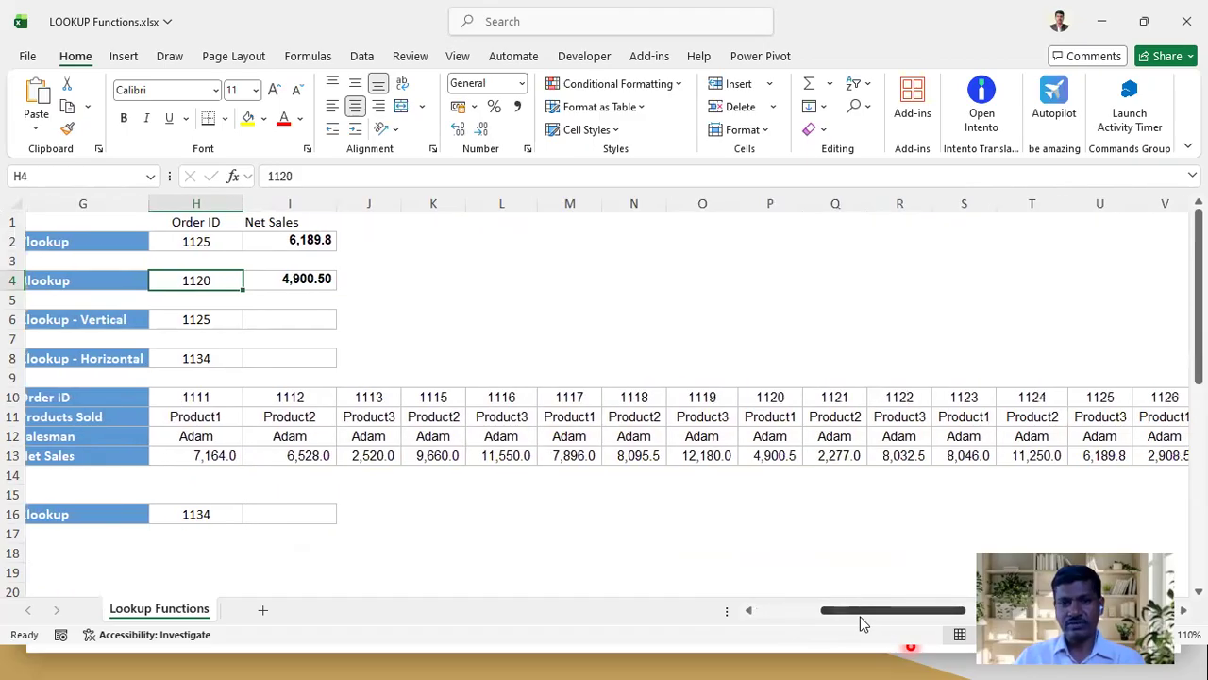
left_click(786, 457)
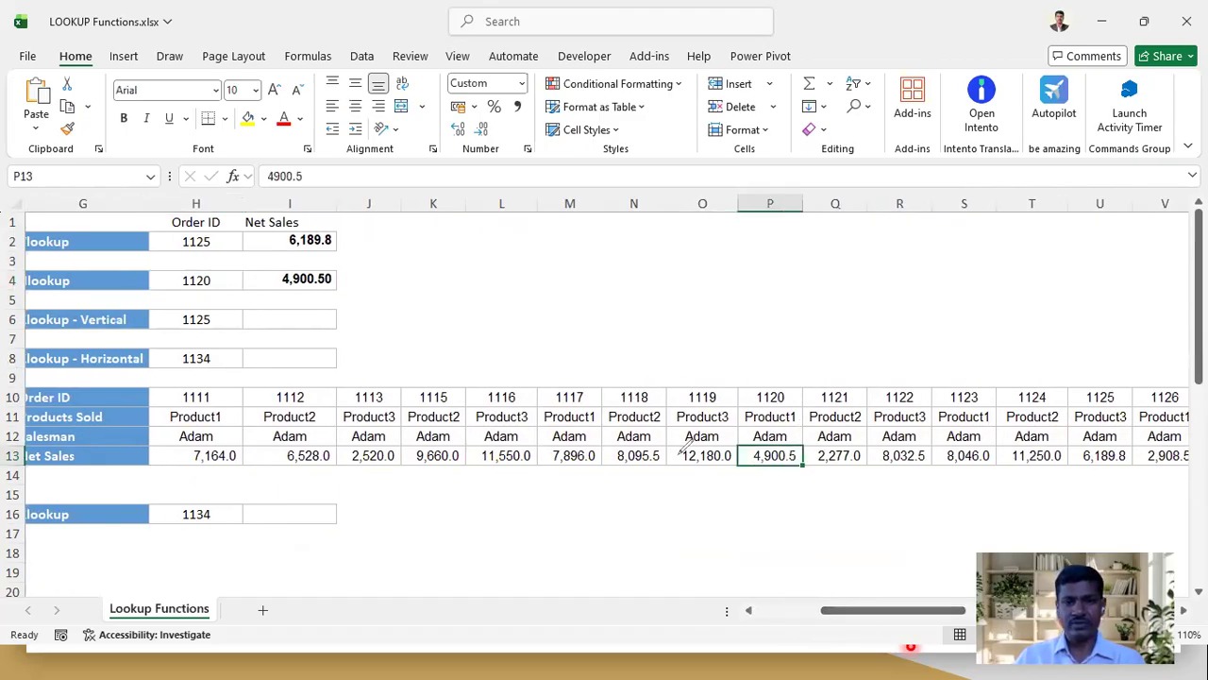
mouse_move(767, 375)
left_mouse_down()
mouse_move(794, 394)
mouse_move(769, 377)
left_mouse_up()
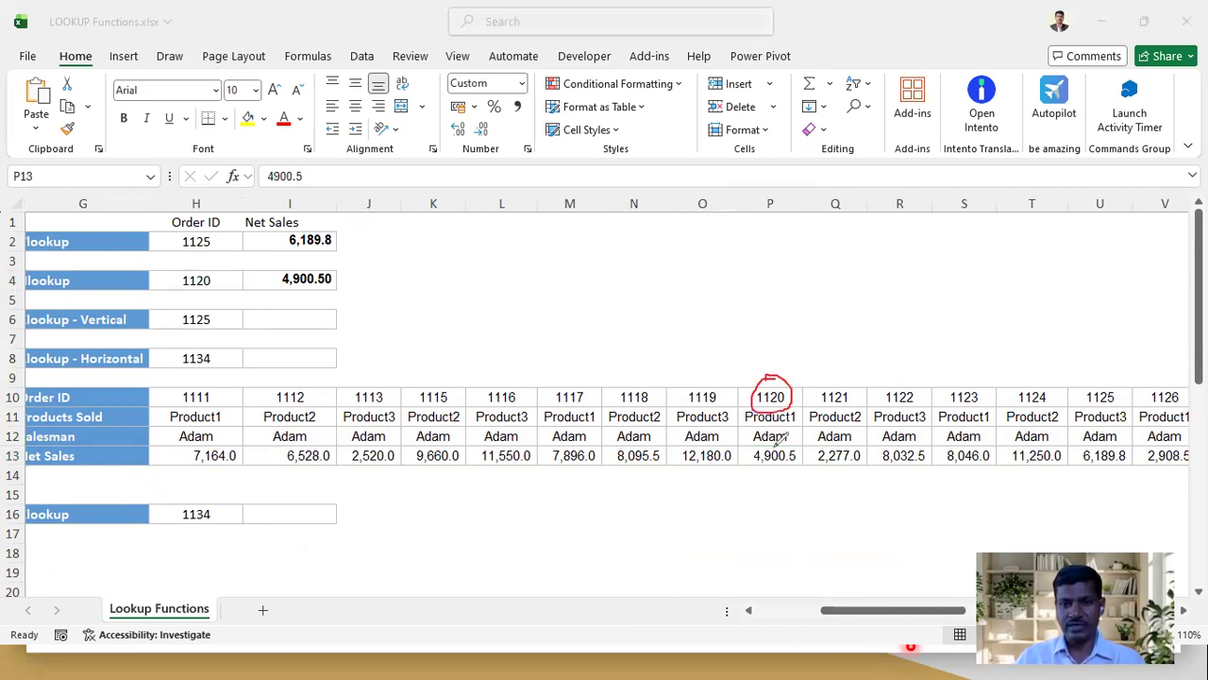
mouse_move(798, 440)
left_mouse_down()
mouse_move(753, 455)
mouse_move(813, 446)
mouse_move(781, 437)
left_mouse_up()
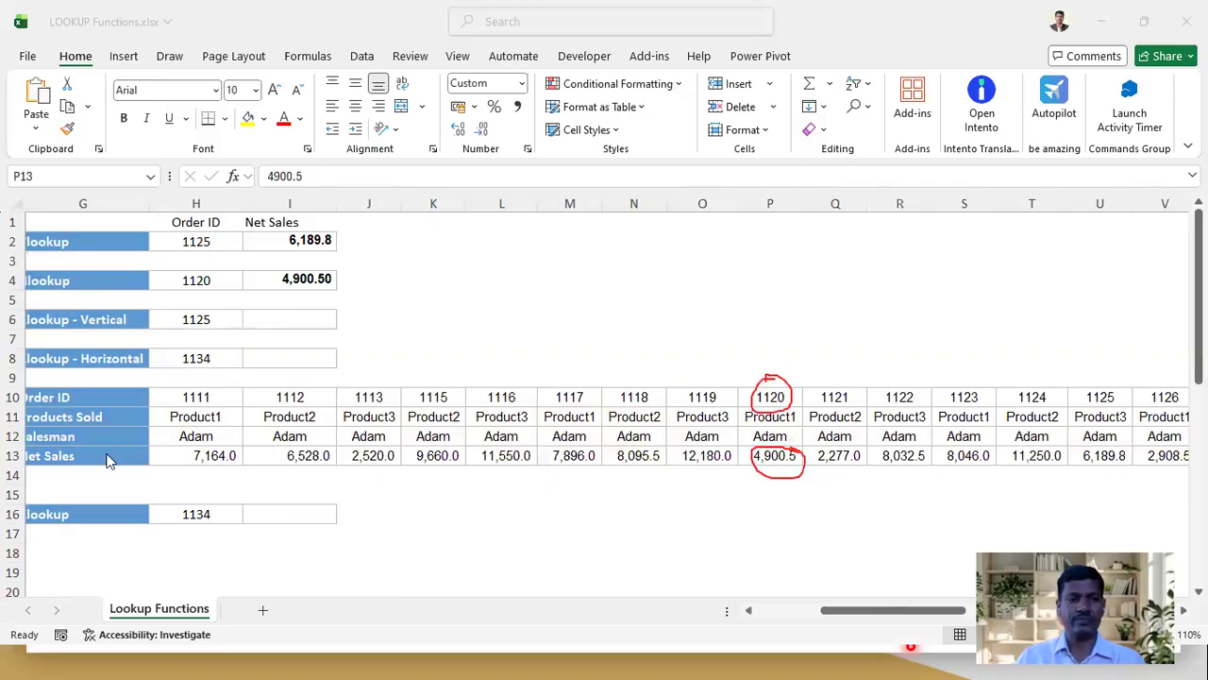
left_click(107, 456)
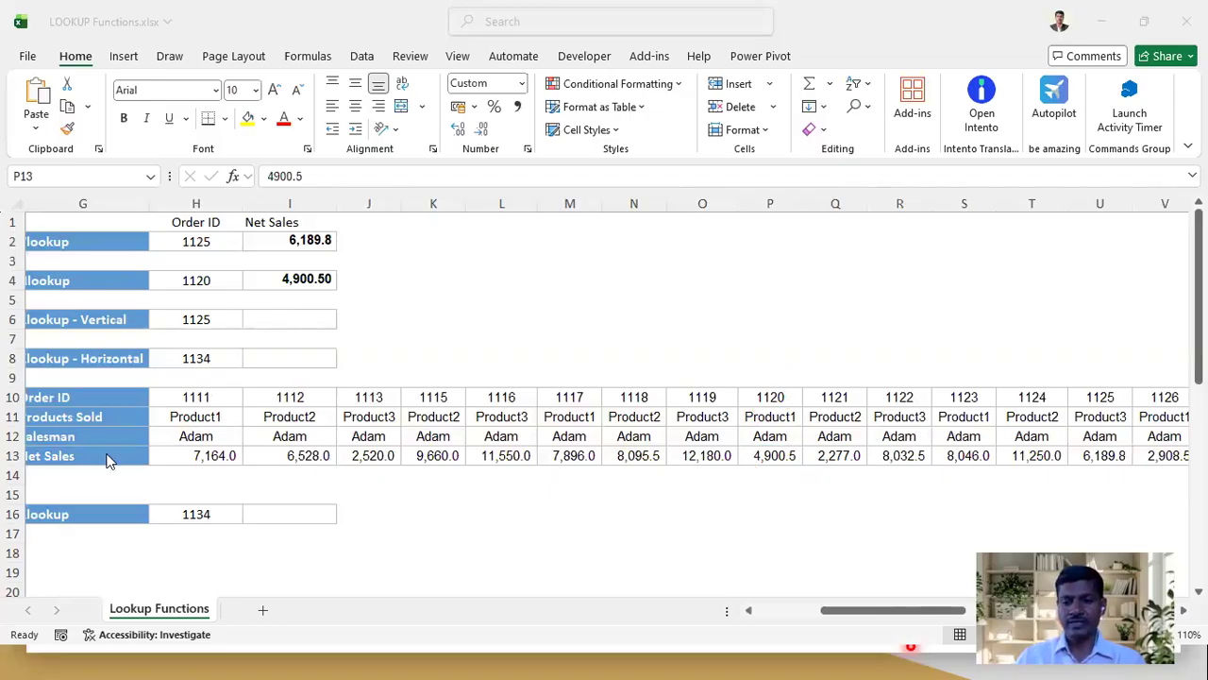
Circle the words Vertical and Horizontal in the two Xlookup labels, and clear the marks
left_click(834, 609)
left_click_drag(843, 611, 737, 611)
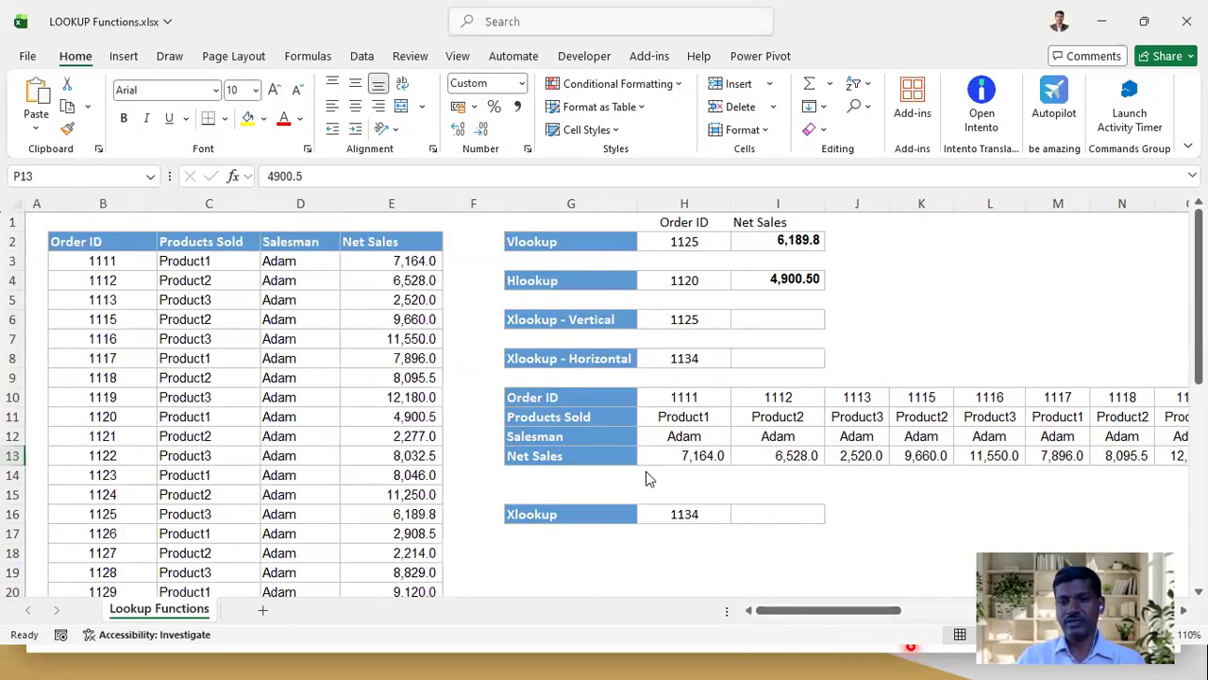
left_click(772, 324)
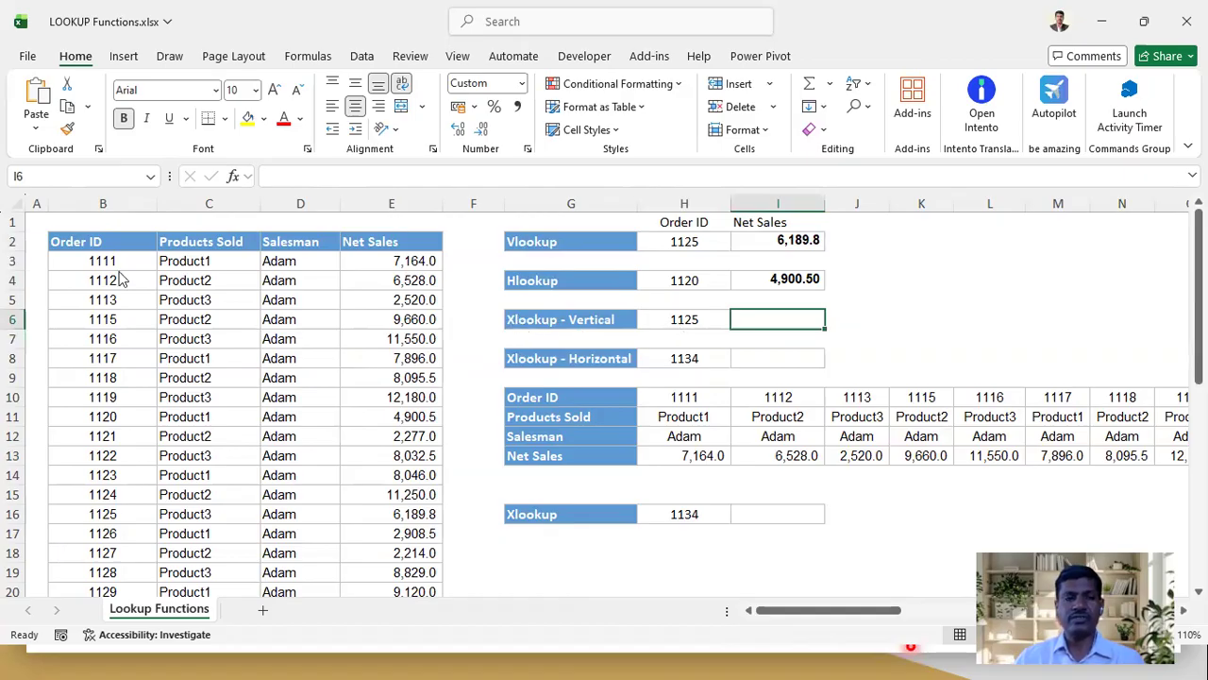
key("ctrl+2")
mouse_move(601, 311)
left_mouse_down()
mouse_move(566, 312)
mouse_move(634, 330)
mouse_move(604, 302)
left_mouse_up()
mouse_move(578, 357)
left_mouse_down()
mouse_move(642, 332)
mouse_move(627, 347)
left_mouse_up()
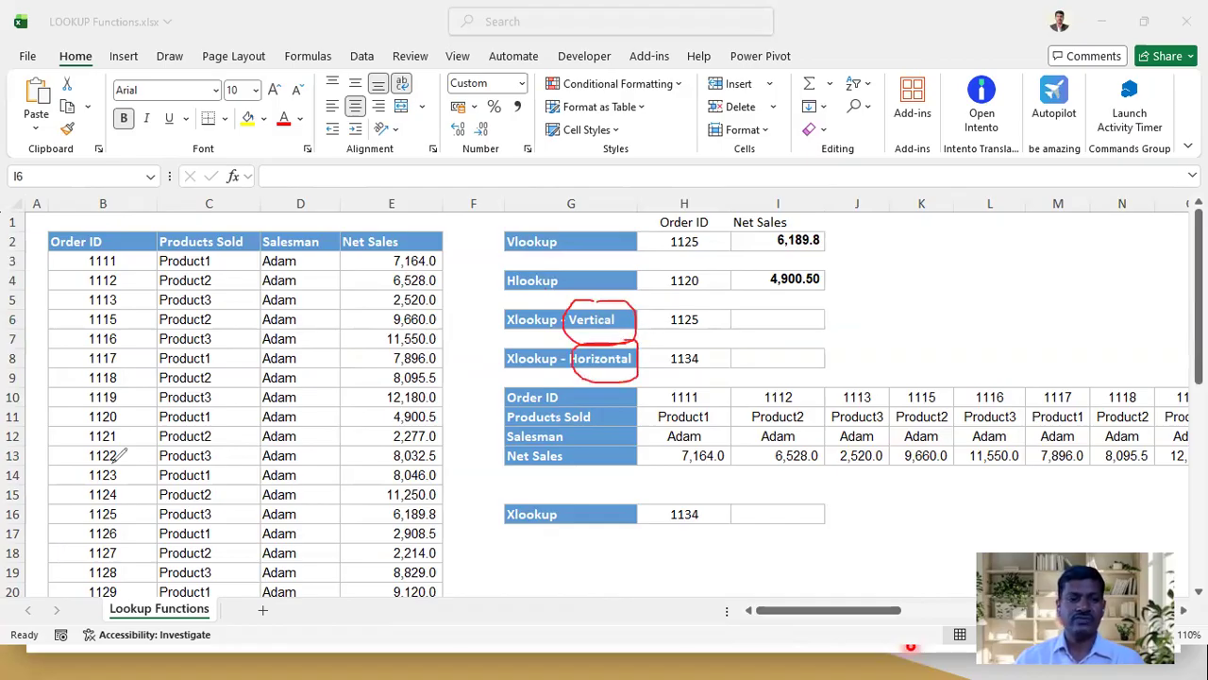
left_click(84, 441)
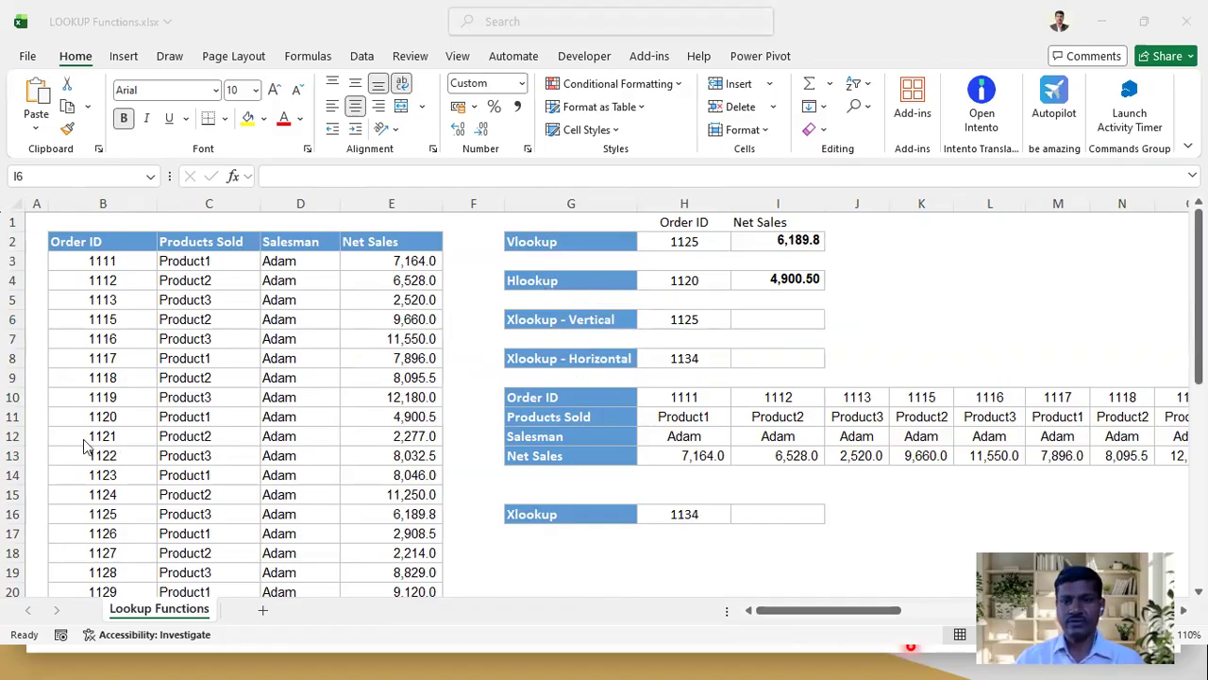
Set the lookup order ID for Xlookup - Vertical in H6 to 1129
left_click(696, 320)
left_click(696, 320)
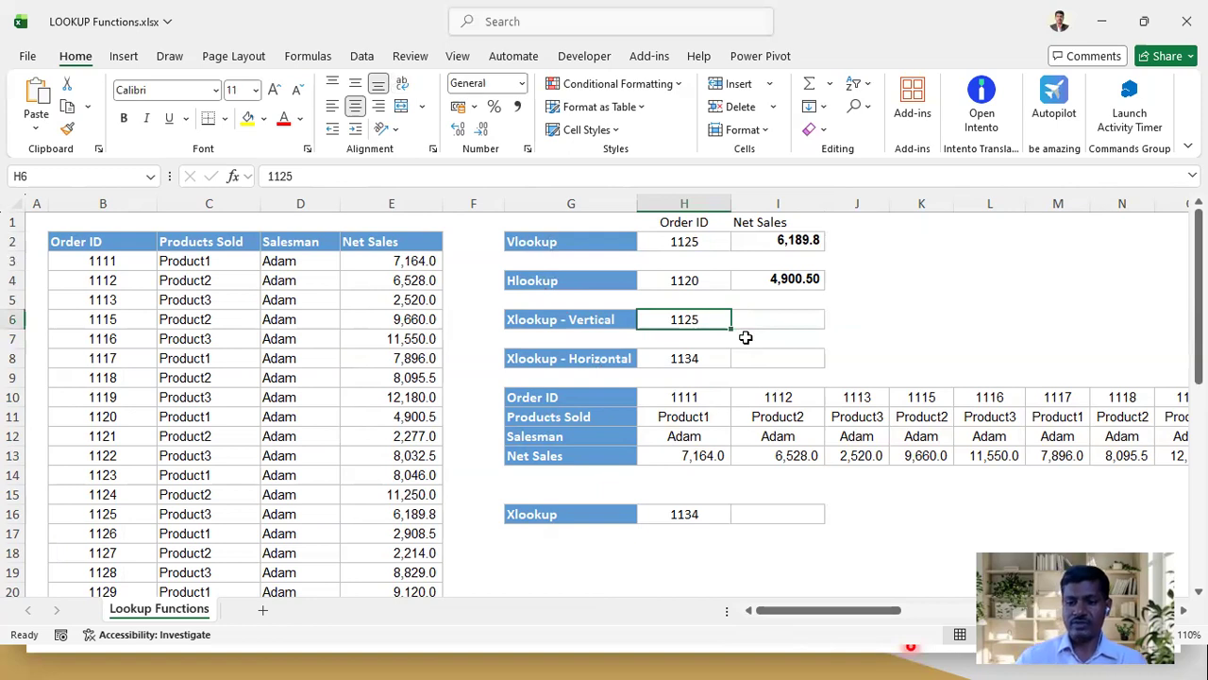
type("1129")
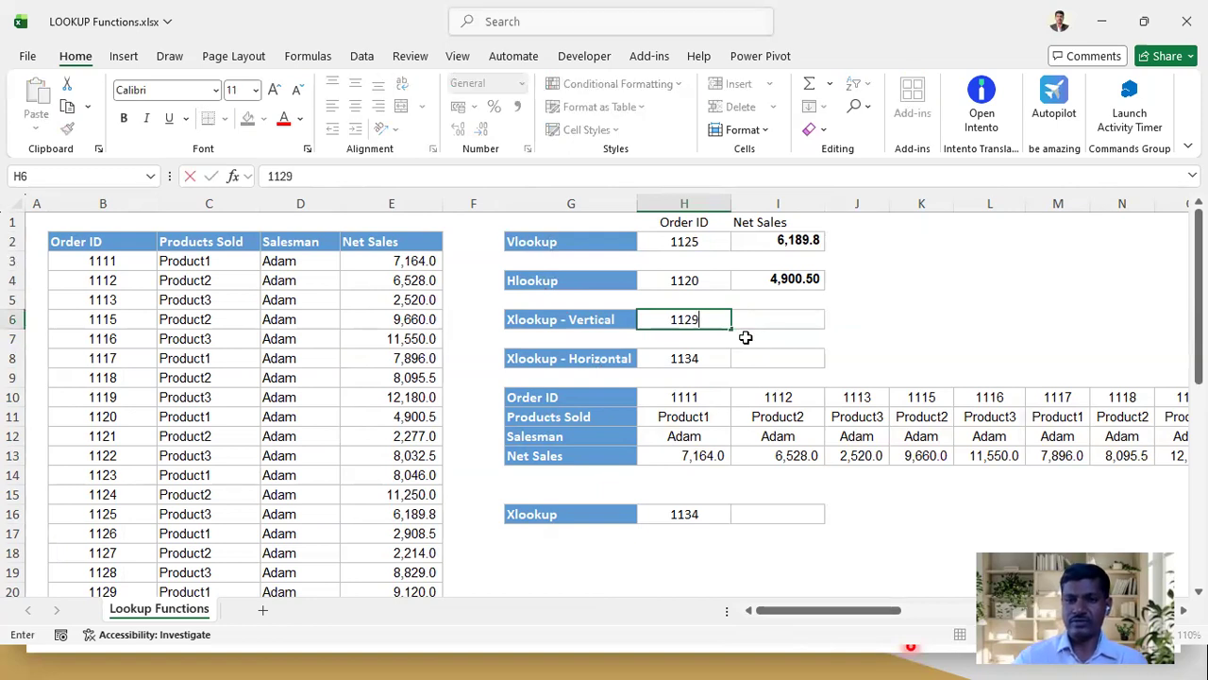
Start an XLOOKUP formula in I6 with H6 as the lookup value and the order IDs B3:B40 as the lookup array
left_click(758, 321)
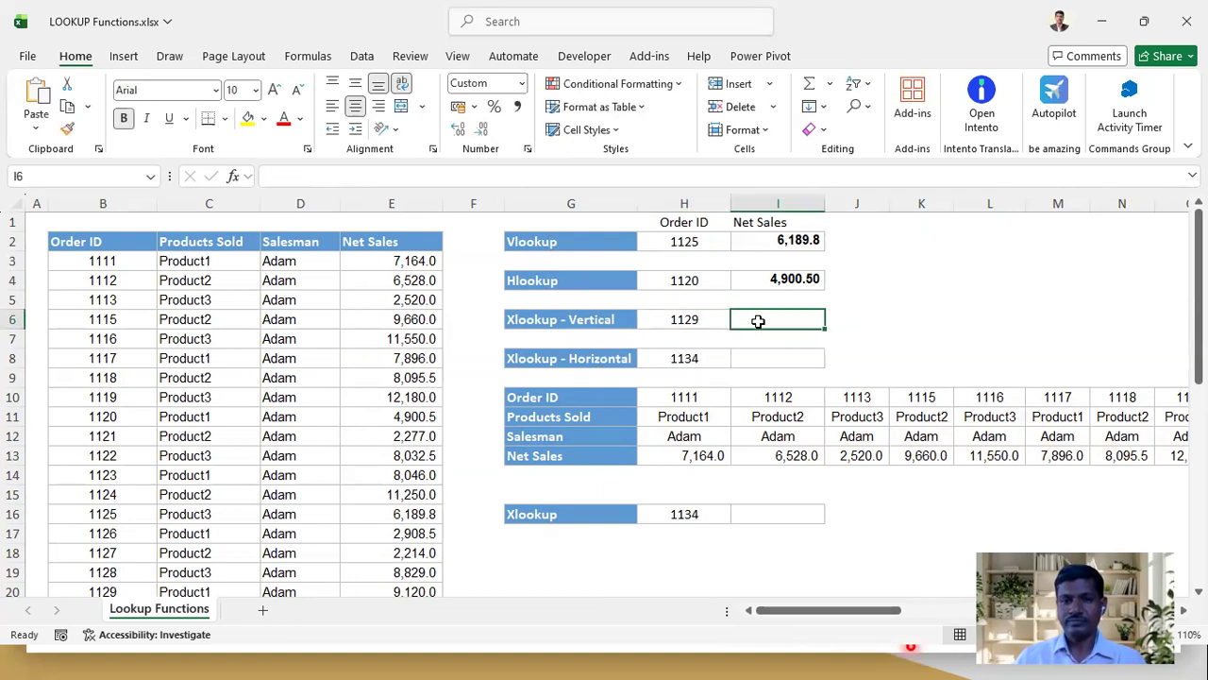
type("=")
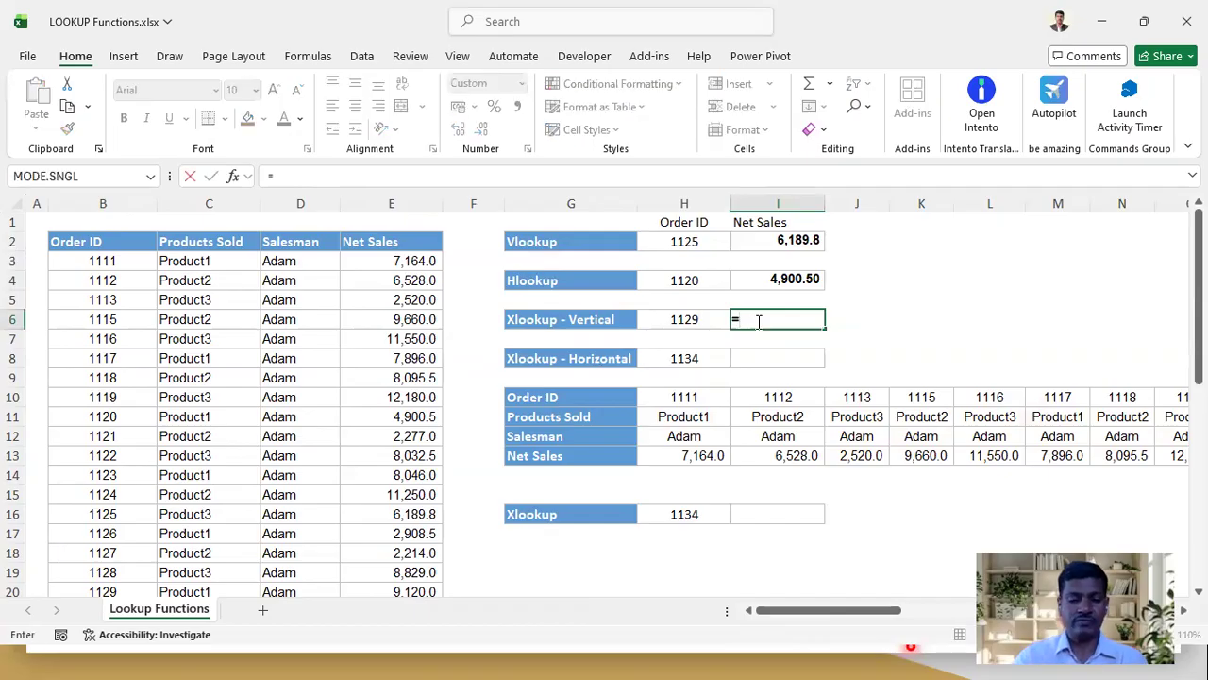
type("XLOOKUP(")
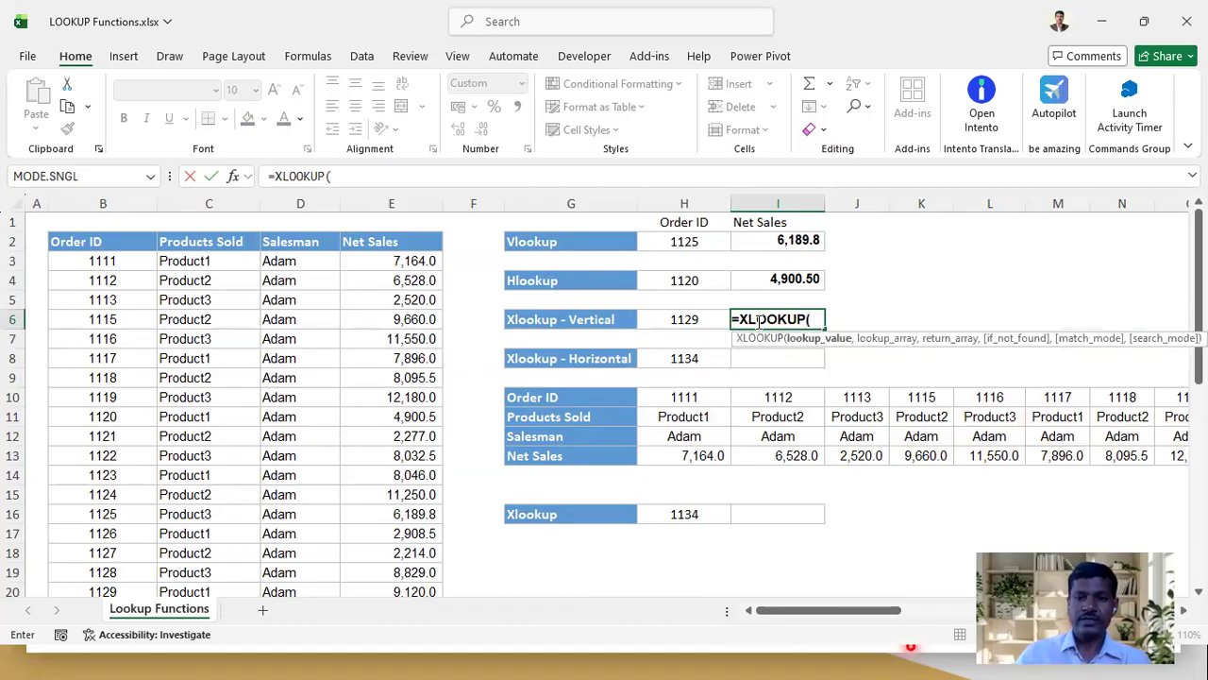
left_click(676, 319)
type(",")
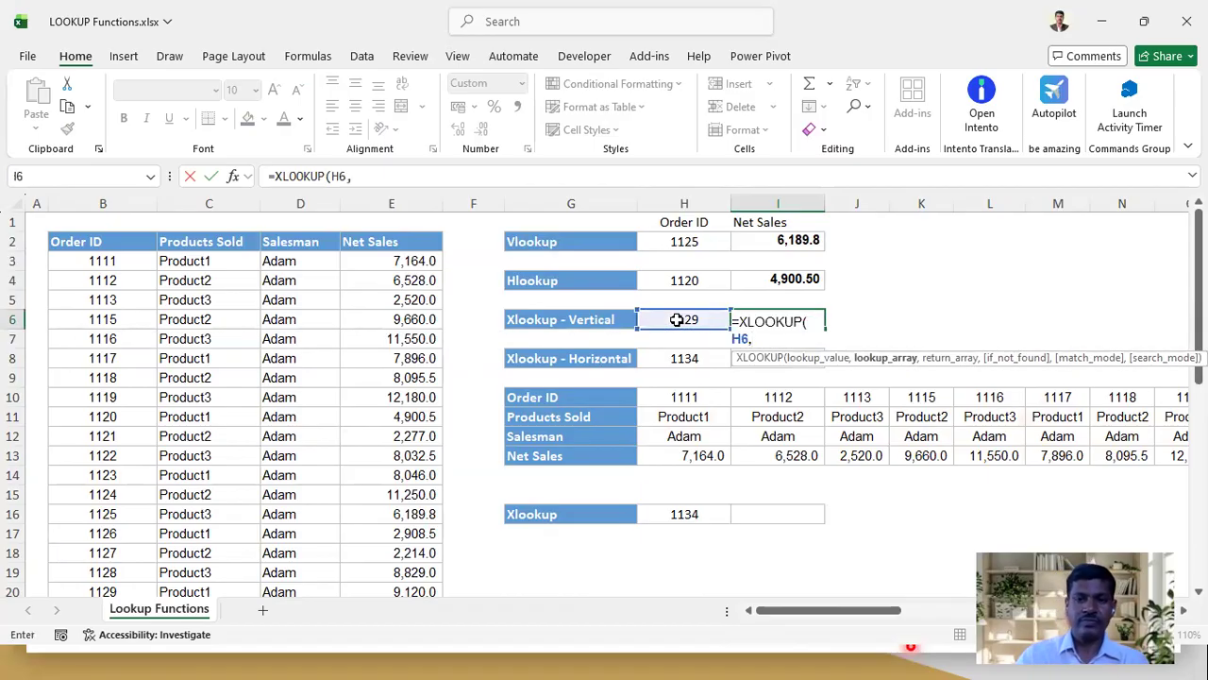
left_click(115, 258)
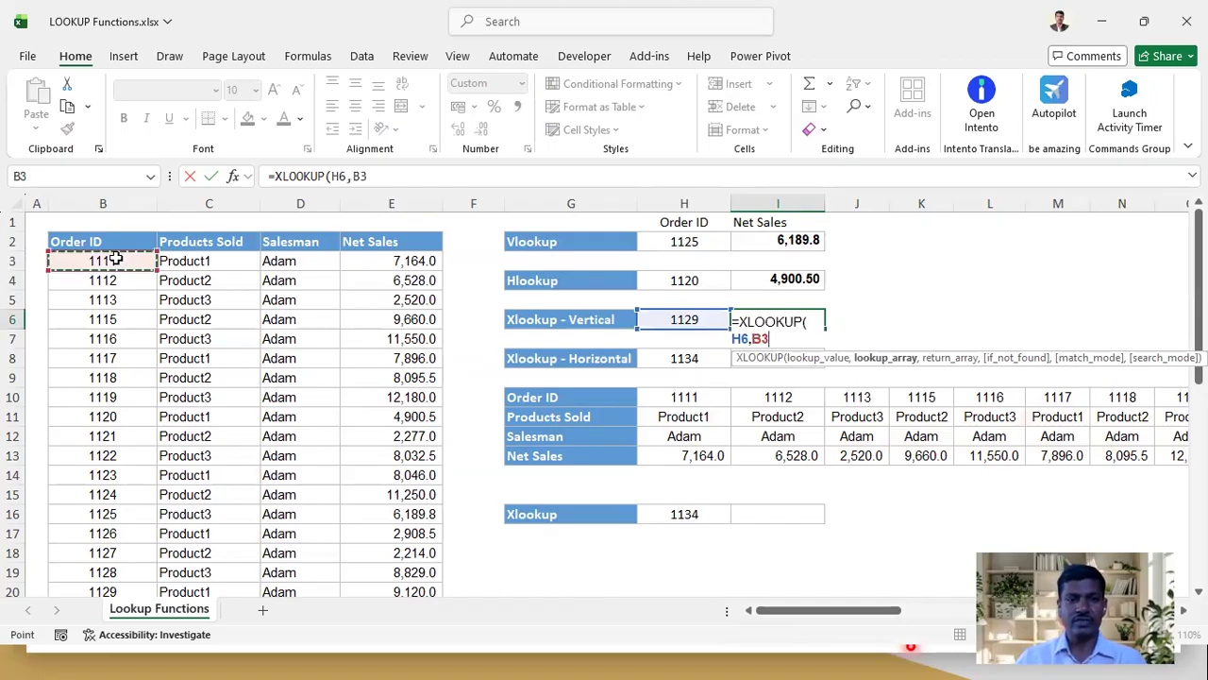
key("ctrl+shift+Down")
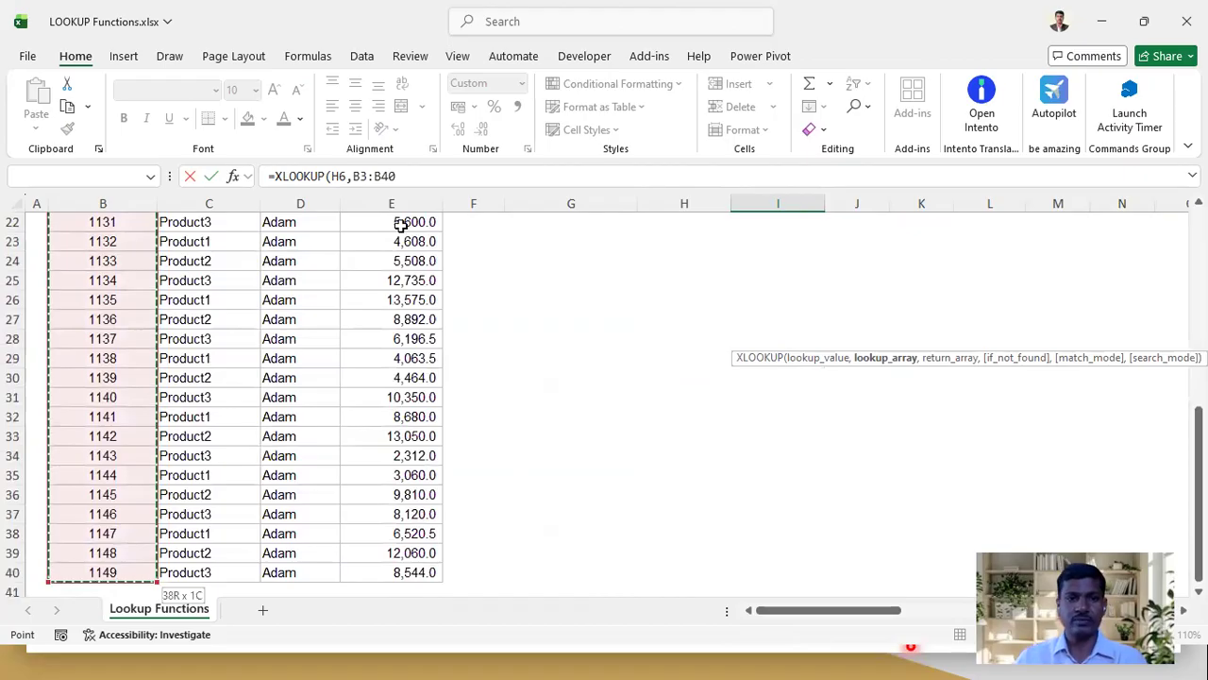
left_click(404, 175)
type(",")
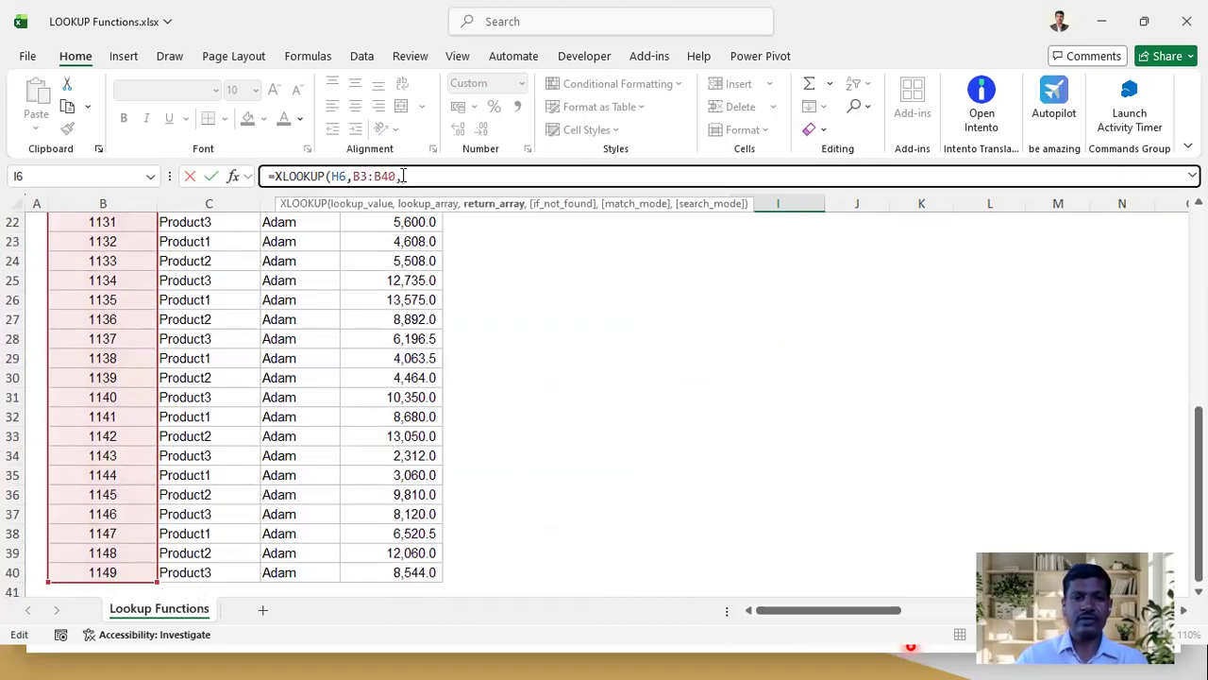
Complete the XLOOKUP in I6 with the vertical table's net sales E3:E40 as the return array
scroll(491, 321, "up", 7)
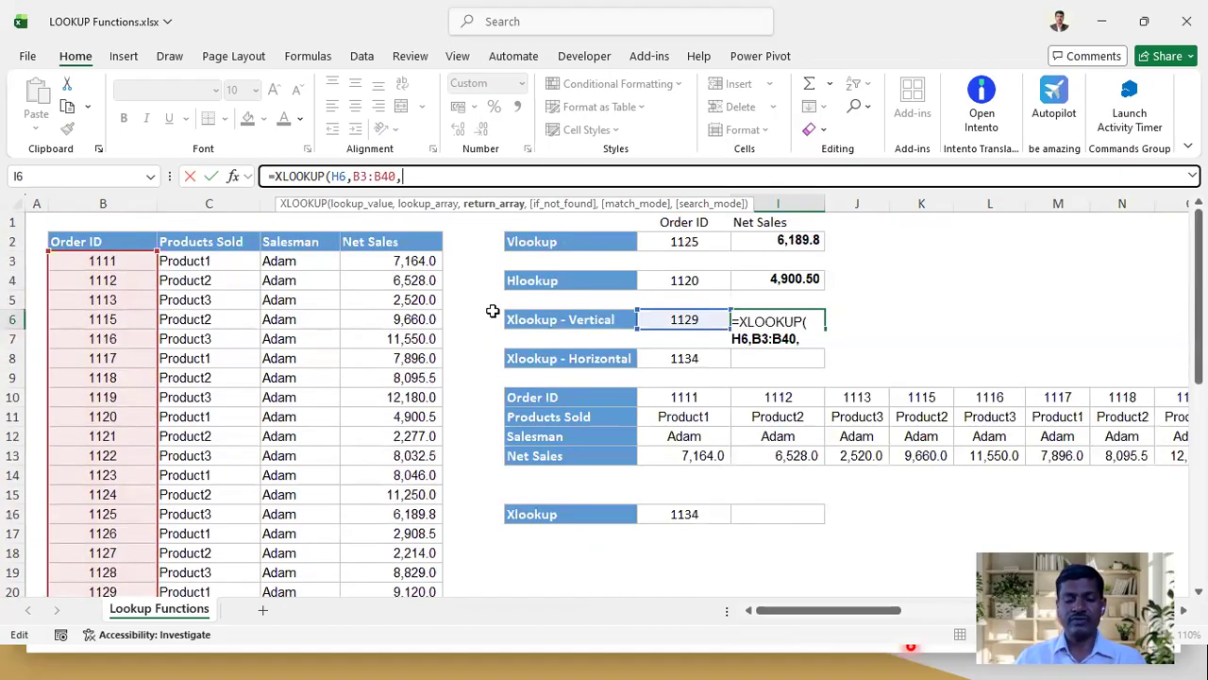
left_click(383, 256)
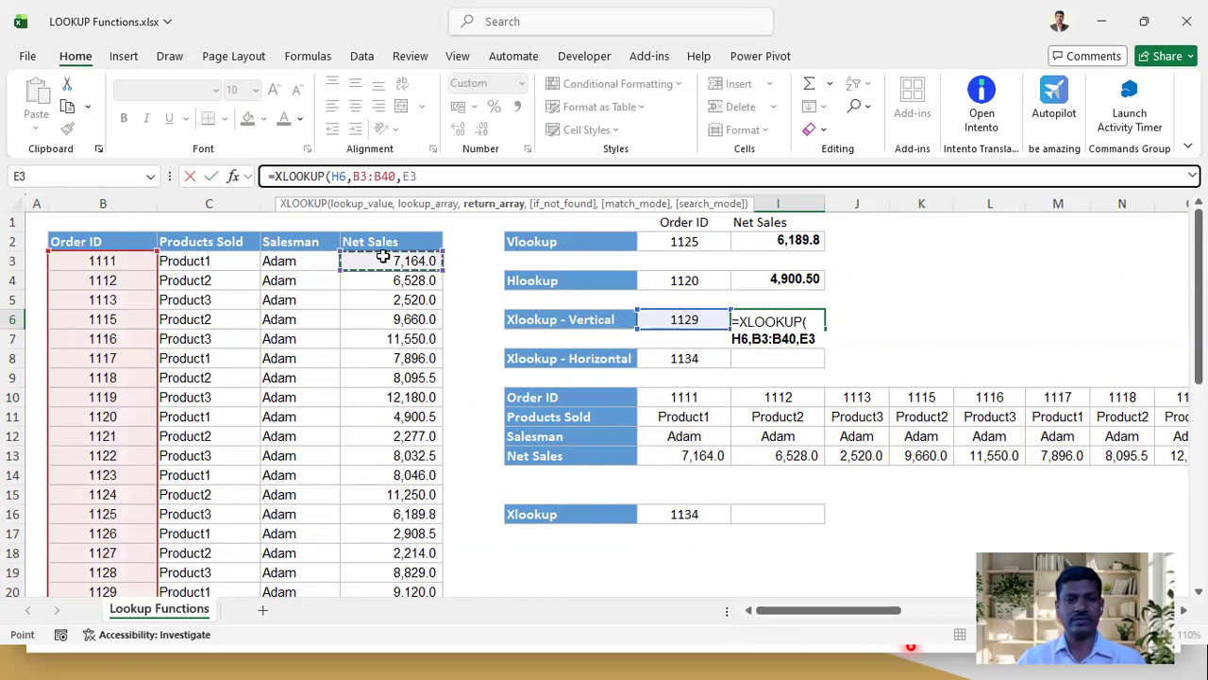
key("ctrl+shift+Down")
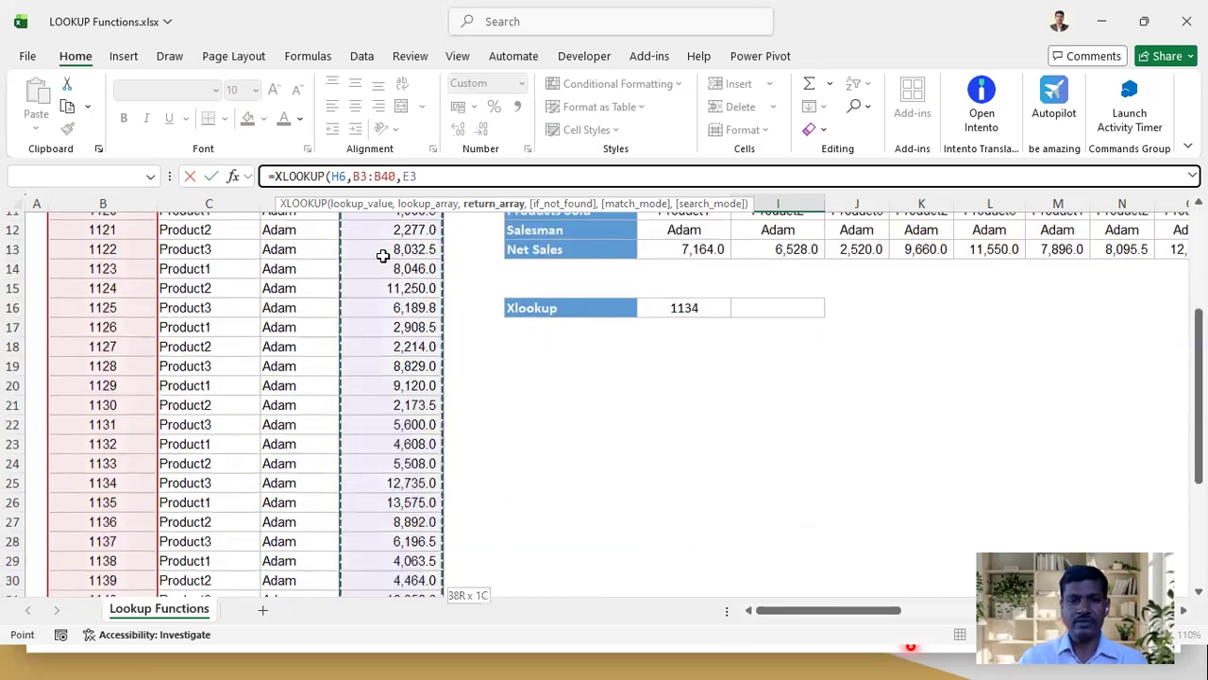
type(")")
key("Return")
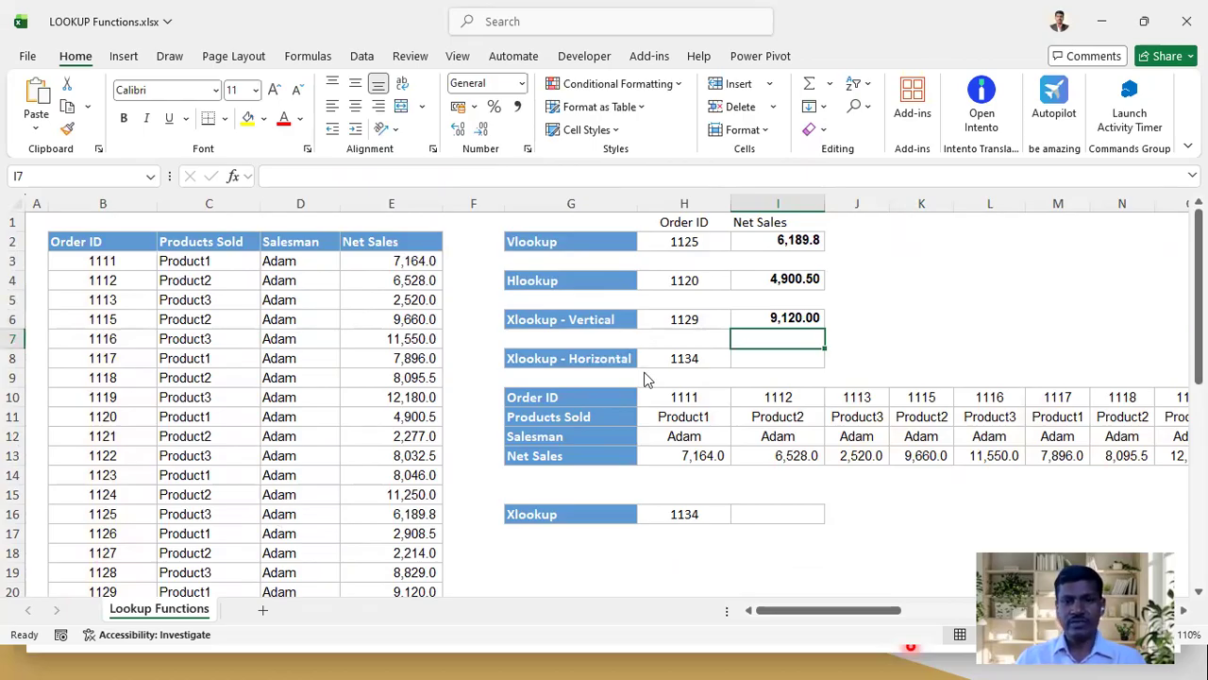
Check the I6 result by circling order 1129 and its net sales in the vertical table, linking them to I6, and clear the marks
left_click_drag(565, 300, 578, 304)
mouse_move(696, 304)
left_mouse_down()
mouse_move(666, 307)
mouse_move(708, 332)
mouse_move(701, 302)
left_mouse_up()
mouse_move(113, 577)
left_mouse_down()
mouse_move(87, 583)
mouse_move(134, 594)
mouse_move(129, 576)
mouse_move(352, 583)
left_mouse_up()
mouse_move(435, 578)
left_mouse_down()
mouse_move(404, 594)
mouse_move(445, 587)
mouse_move(440, 579)
mouse_move(865, 330)
mouse_move(814, 298)
mouse_move(760, 317)
mouse_move(848, 319)
mouse_move(840, 306)
left_mouse_up()
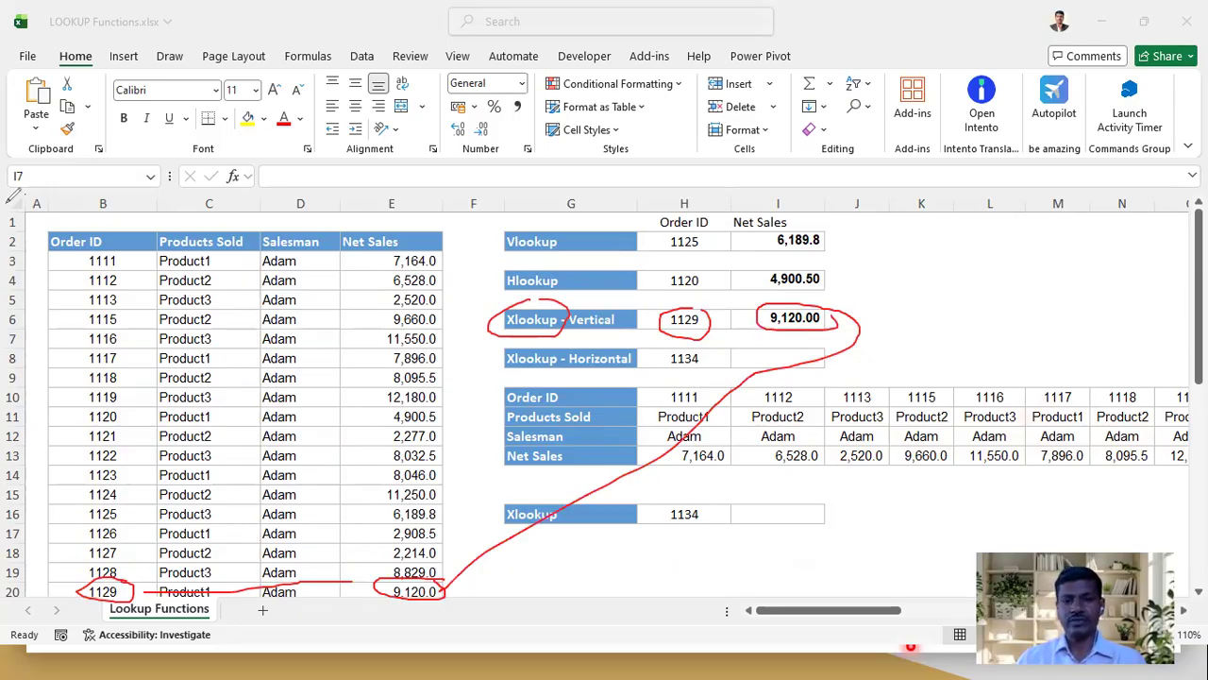
key("Escape")
Start an XLOOKUP formula in I8 for Xlookup - Horizontal with the order ID in H8 as the lookup value
left_click(764, 356)
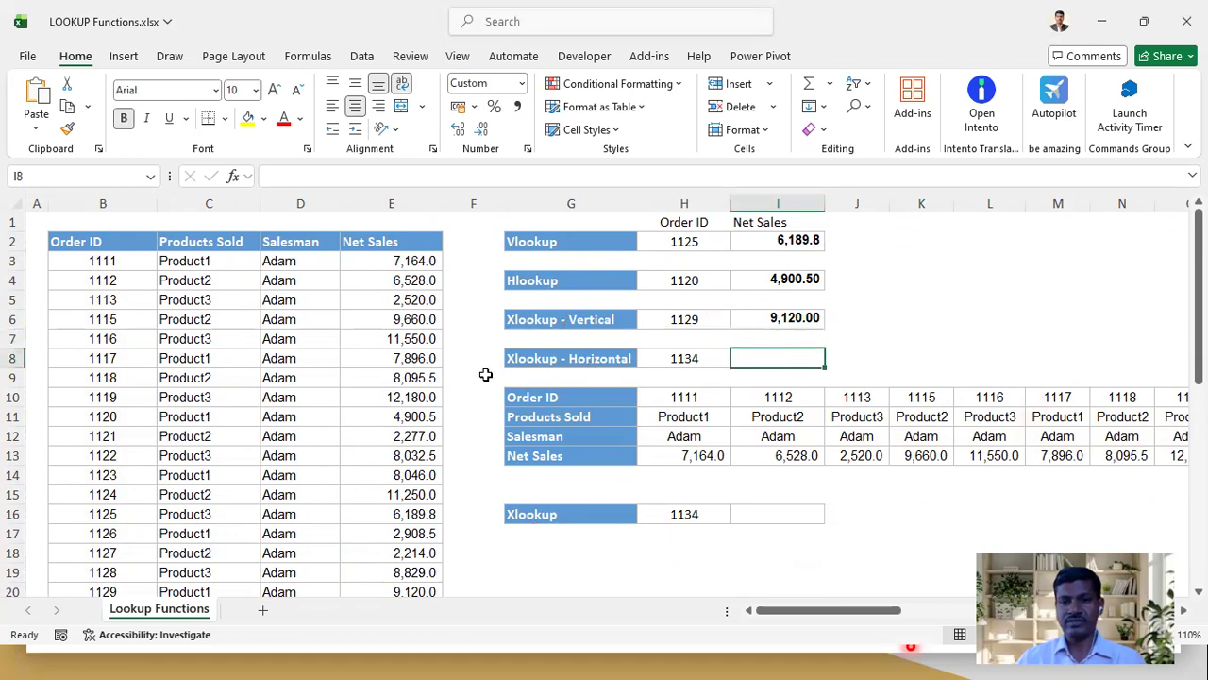
left_click(577, 360)
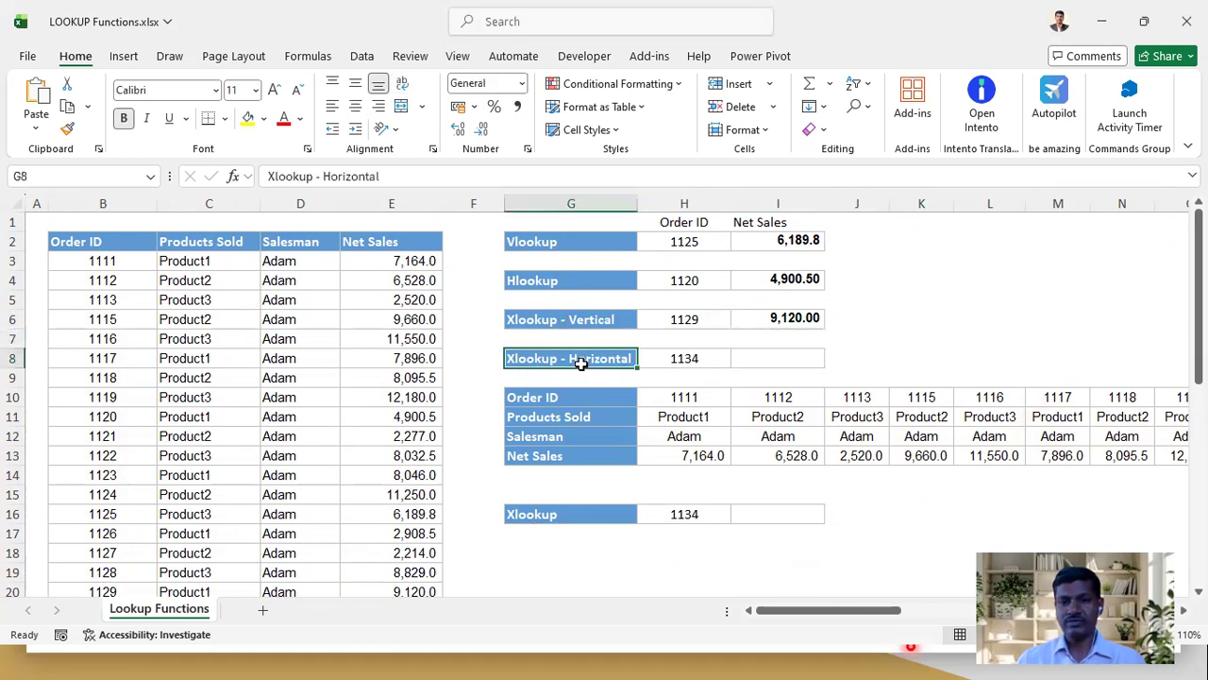
left_click(695, 360)
left_click(761, 359)
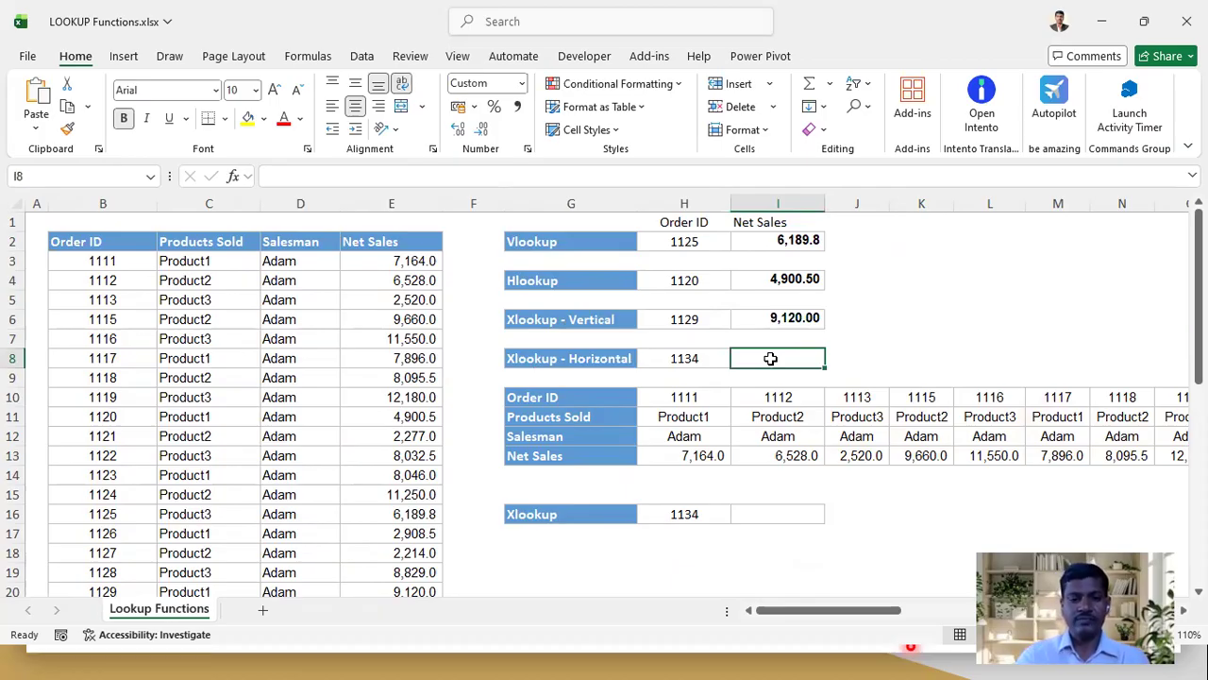
type("X")
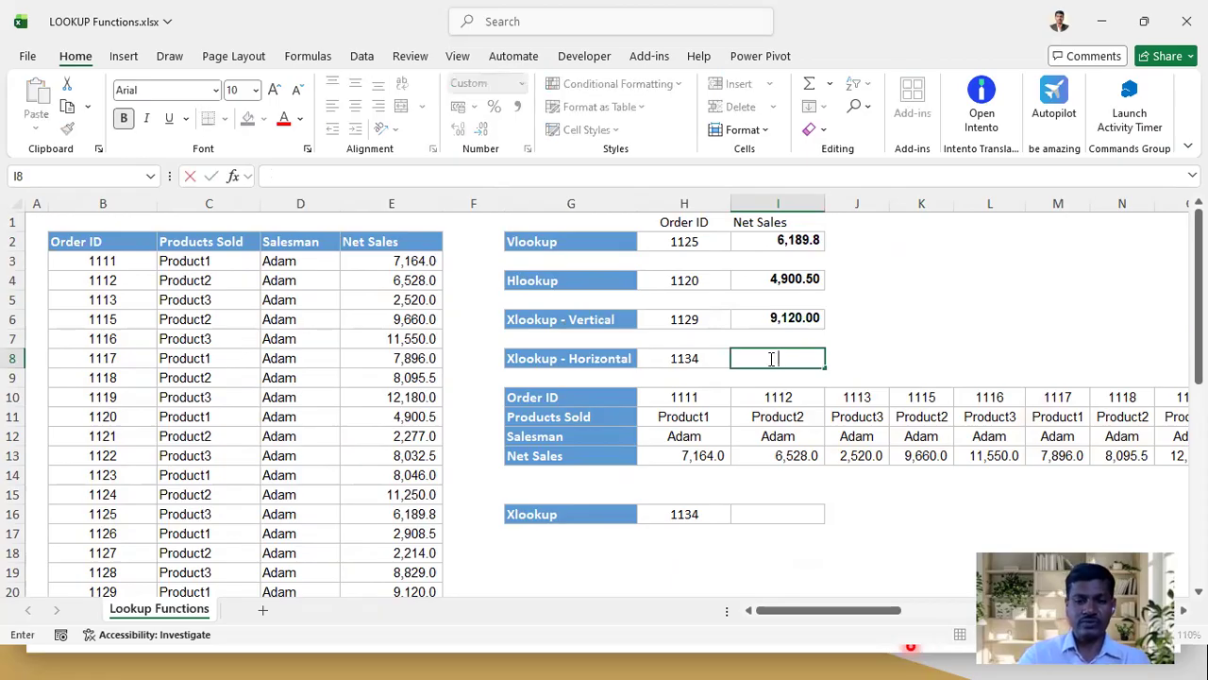
type("=")
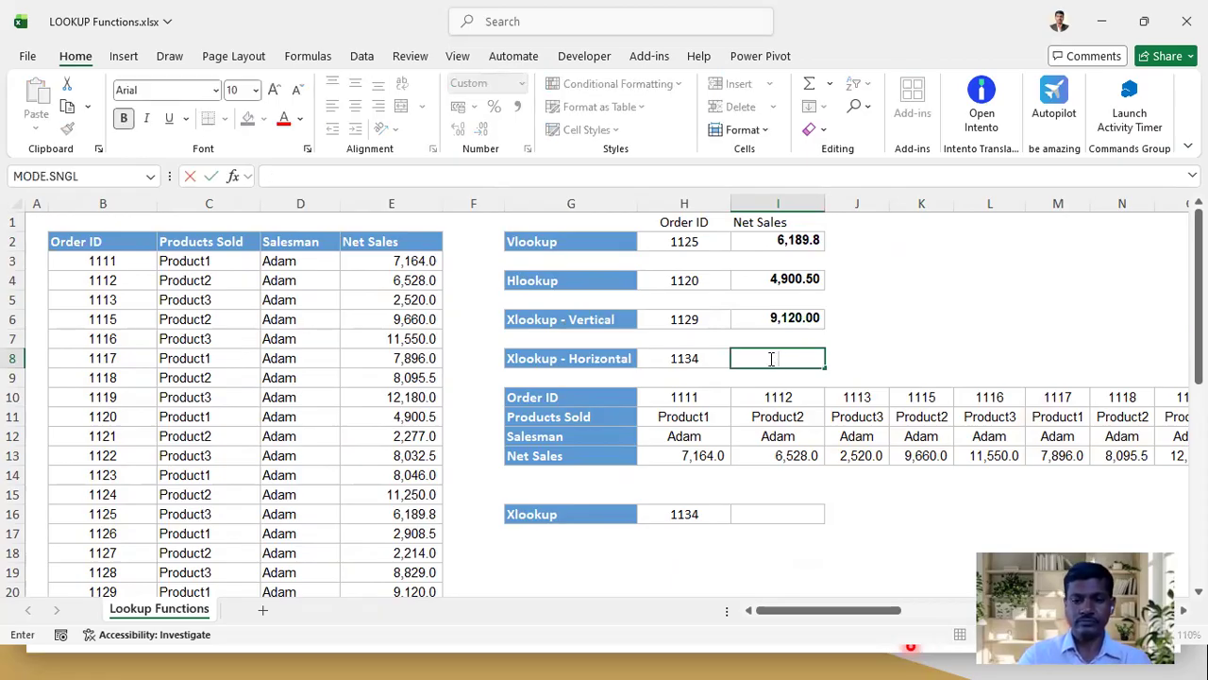
type("XLOOK")
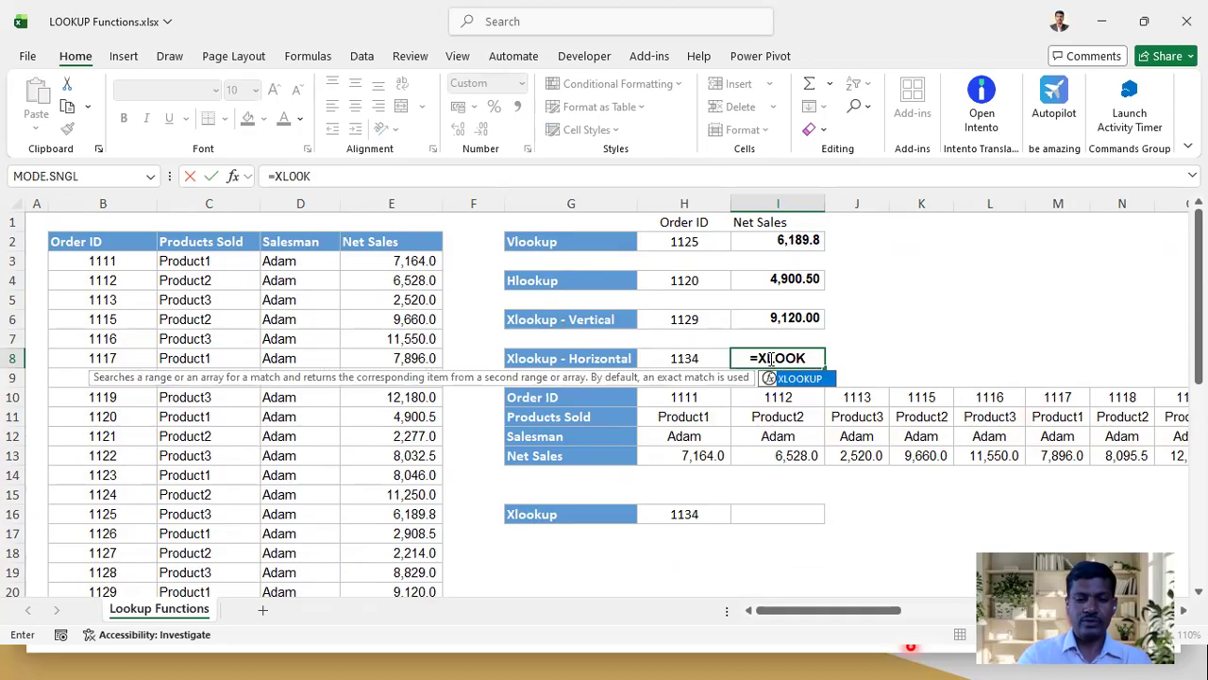
type("UP(")
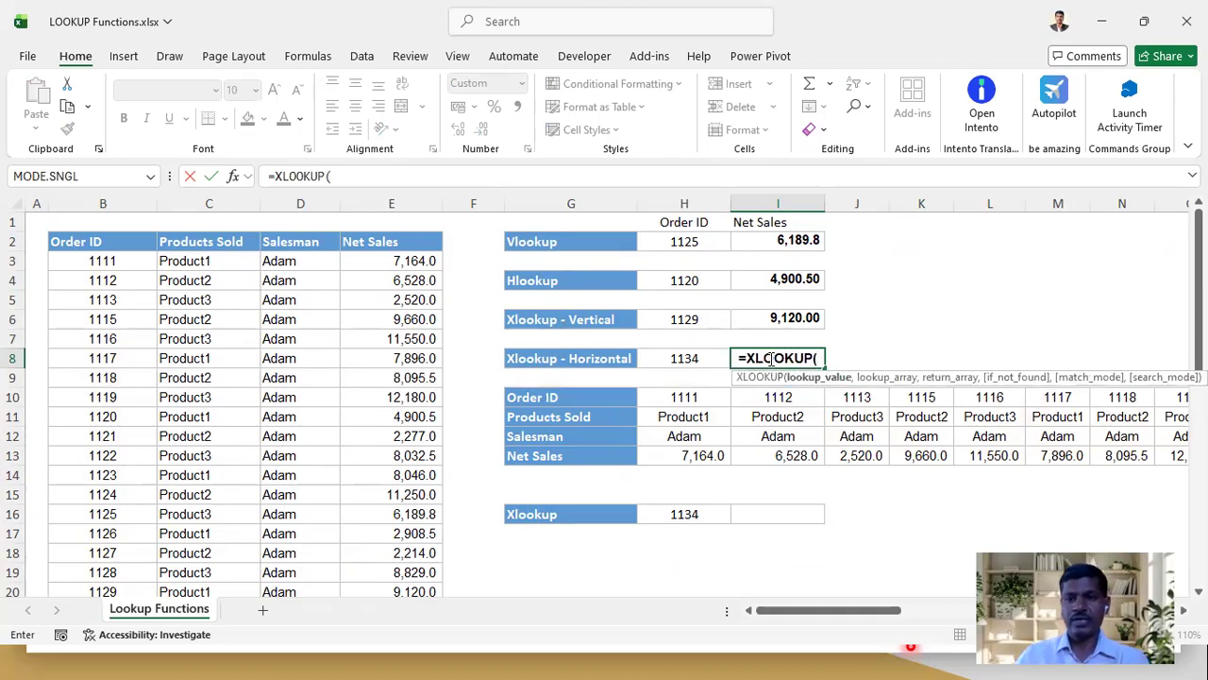
left_click(688, 357)
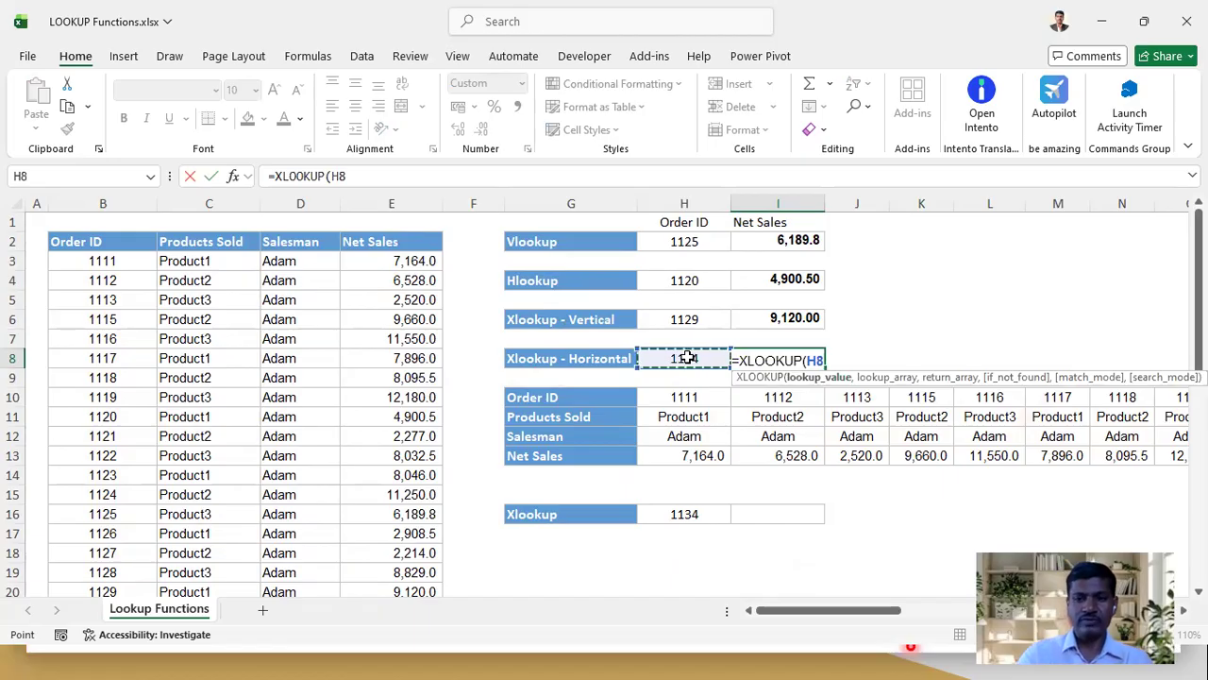
type(",")
Set the horizontal table's order ID row H10:AS10 as the lookup array of the I8 formula
left_click(682, 398)
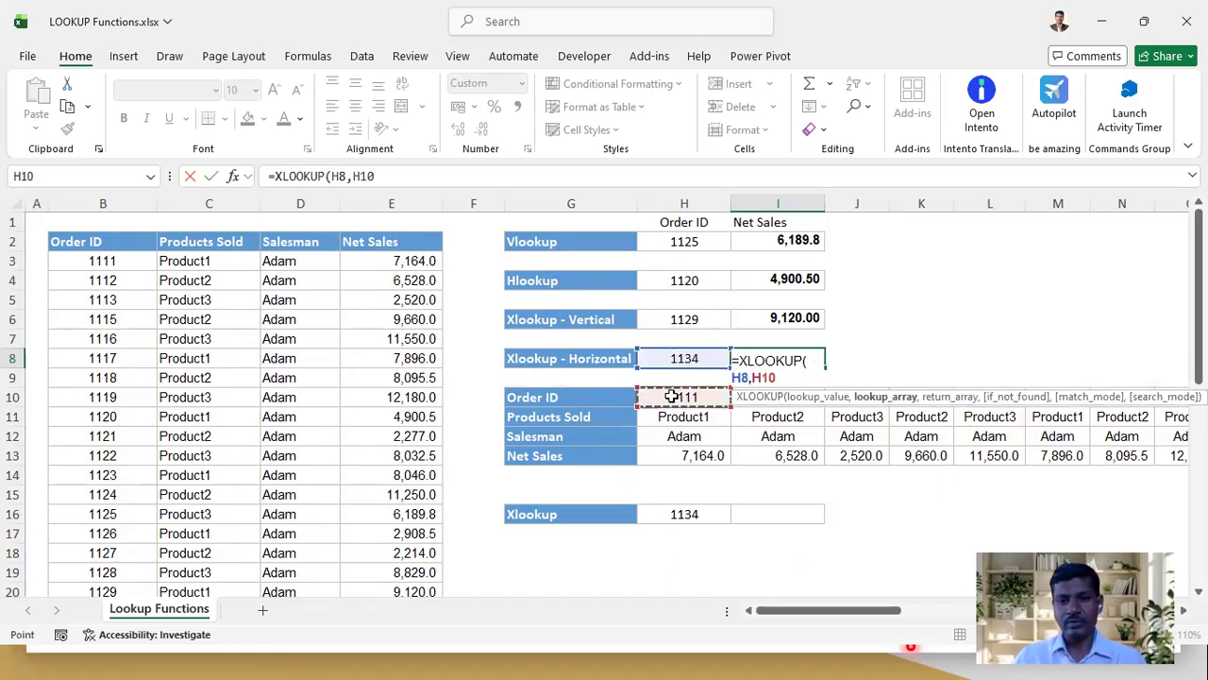
key("ctrl+shift+Right")
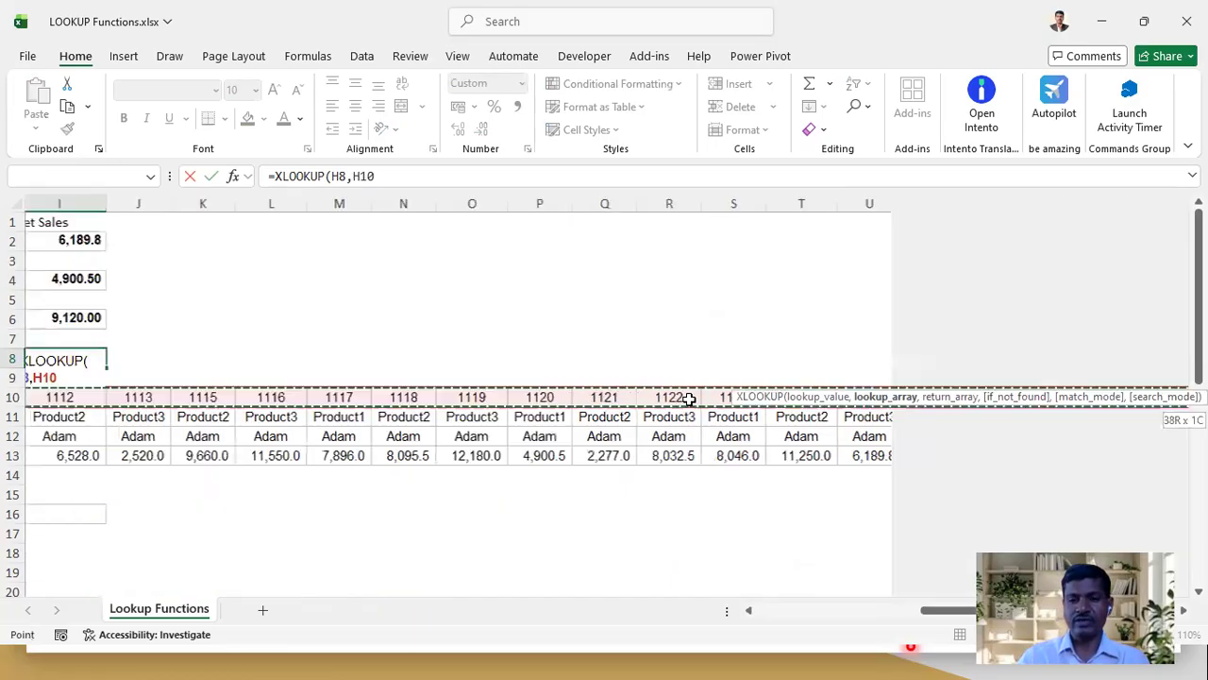
left_click(425, 175)
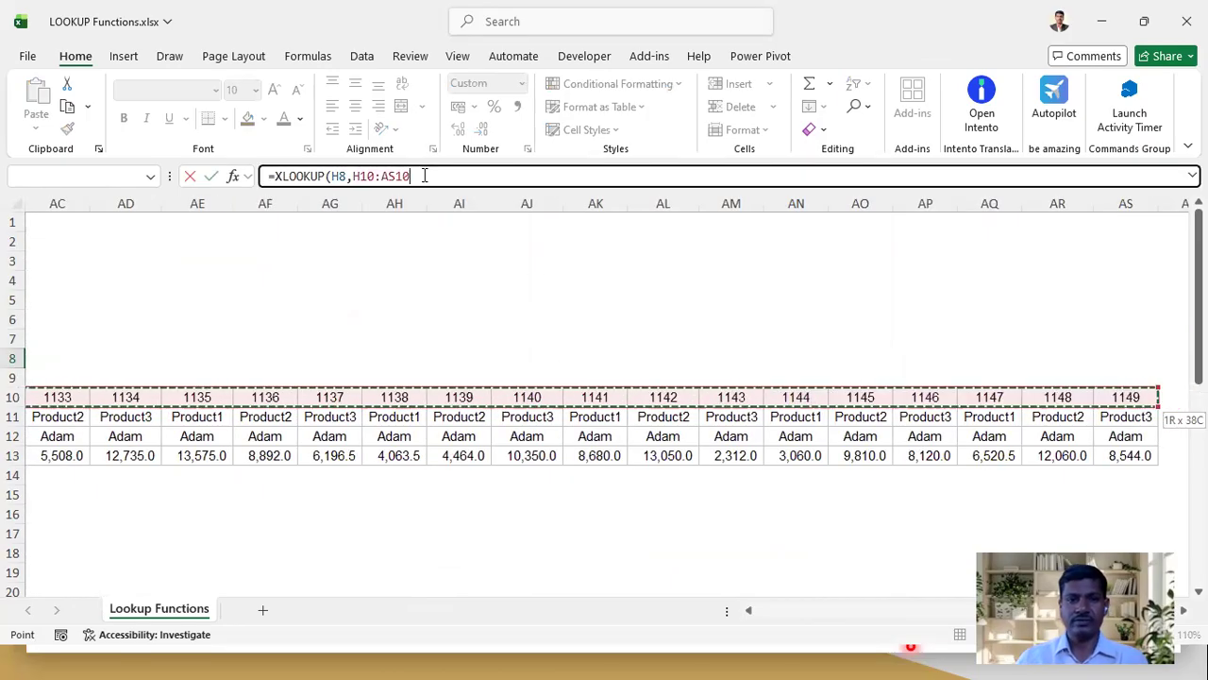
type(",")
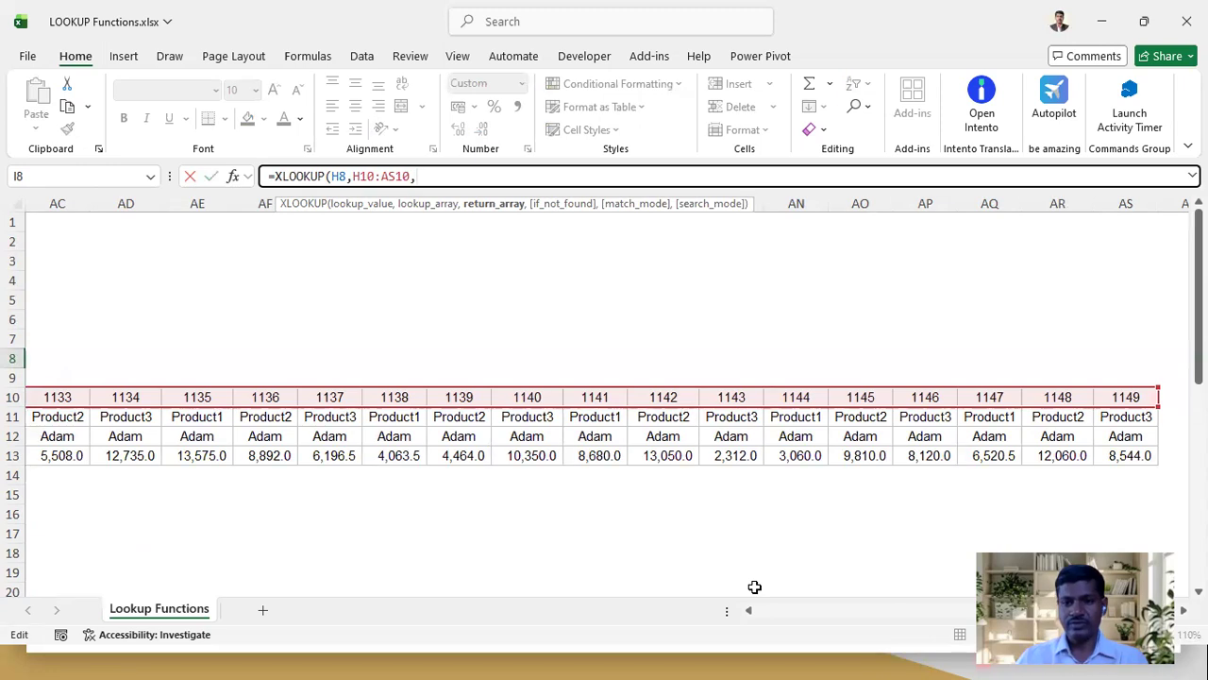
Complete the XLOOKUP in I8 with the horizontal table's net sales row H13:AS13 as the return array
scroll(755, 587, "left", 10)
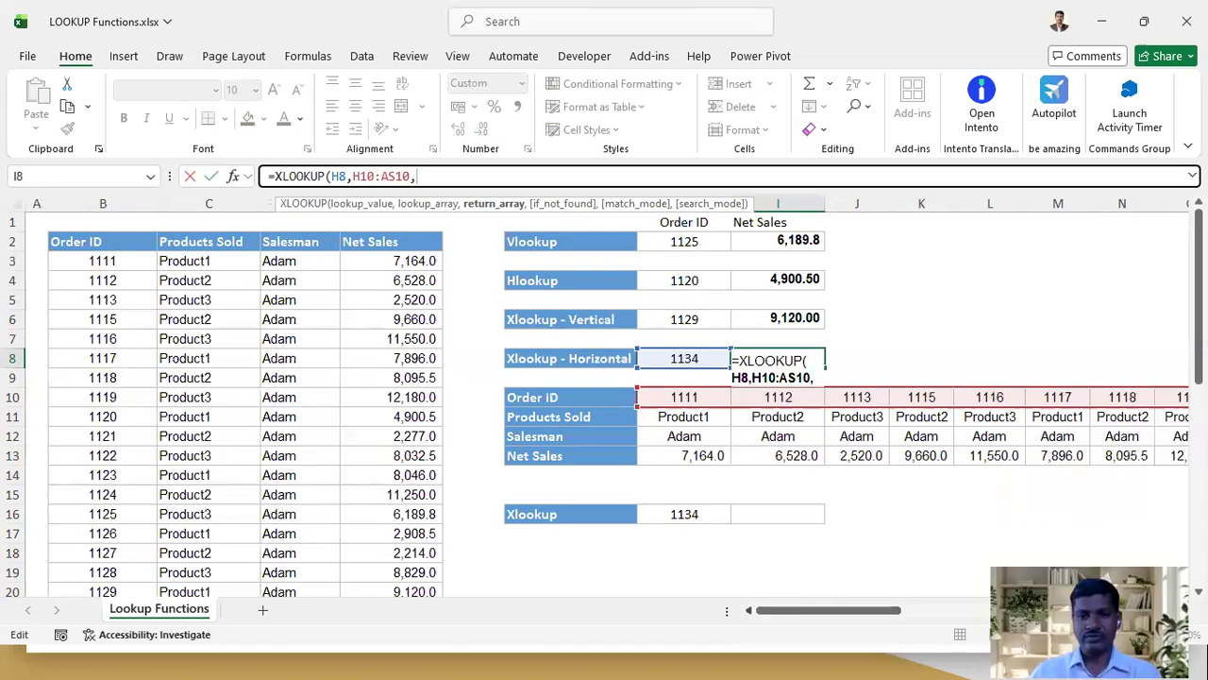
left_click(695, 460)
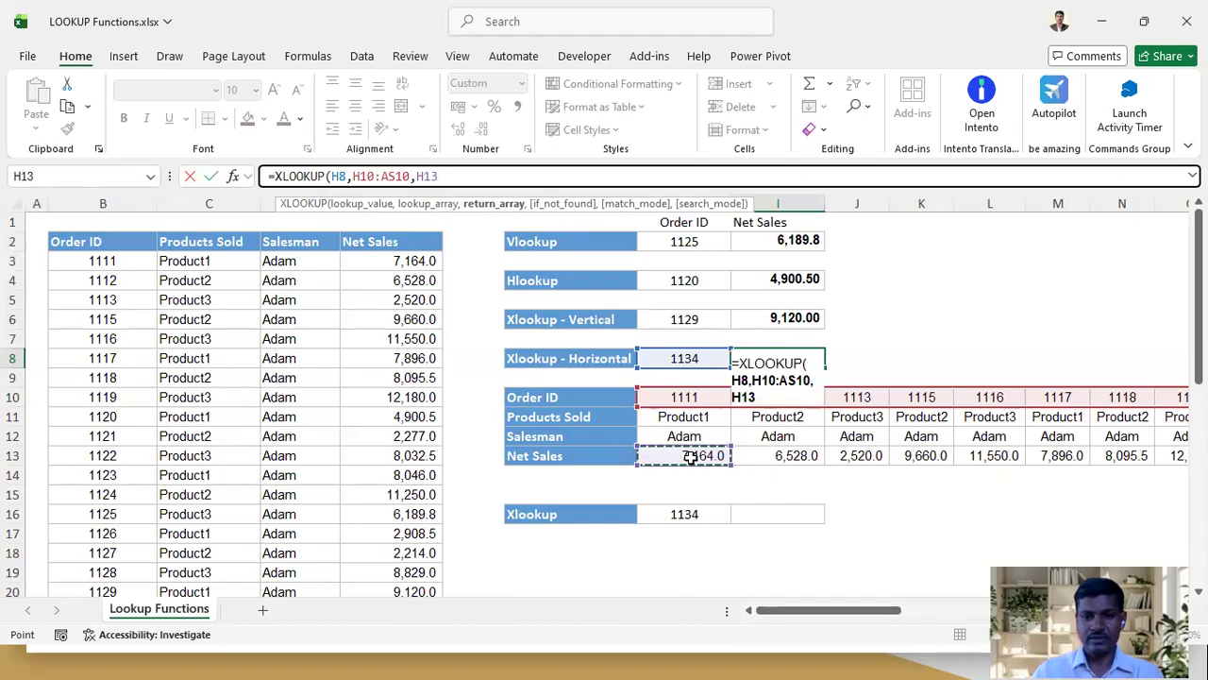
key("shift+Right")
key("ctrl+shift+Right")
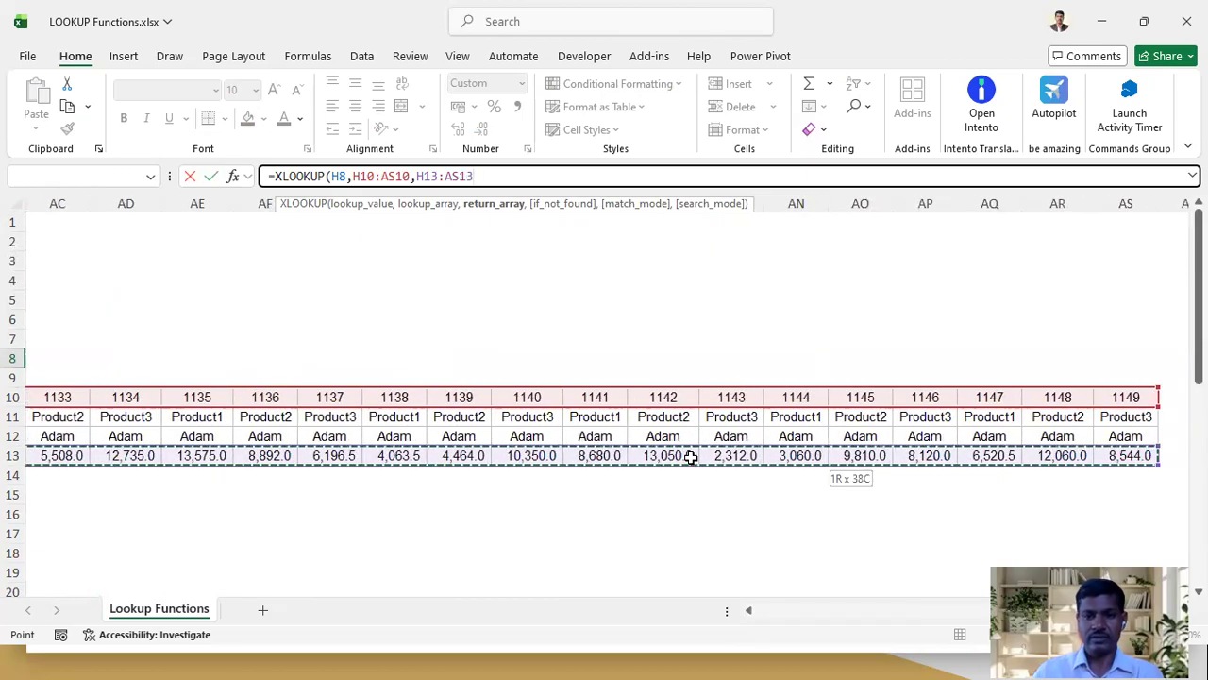
type(")")
key("Return")
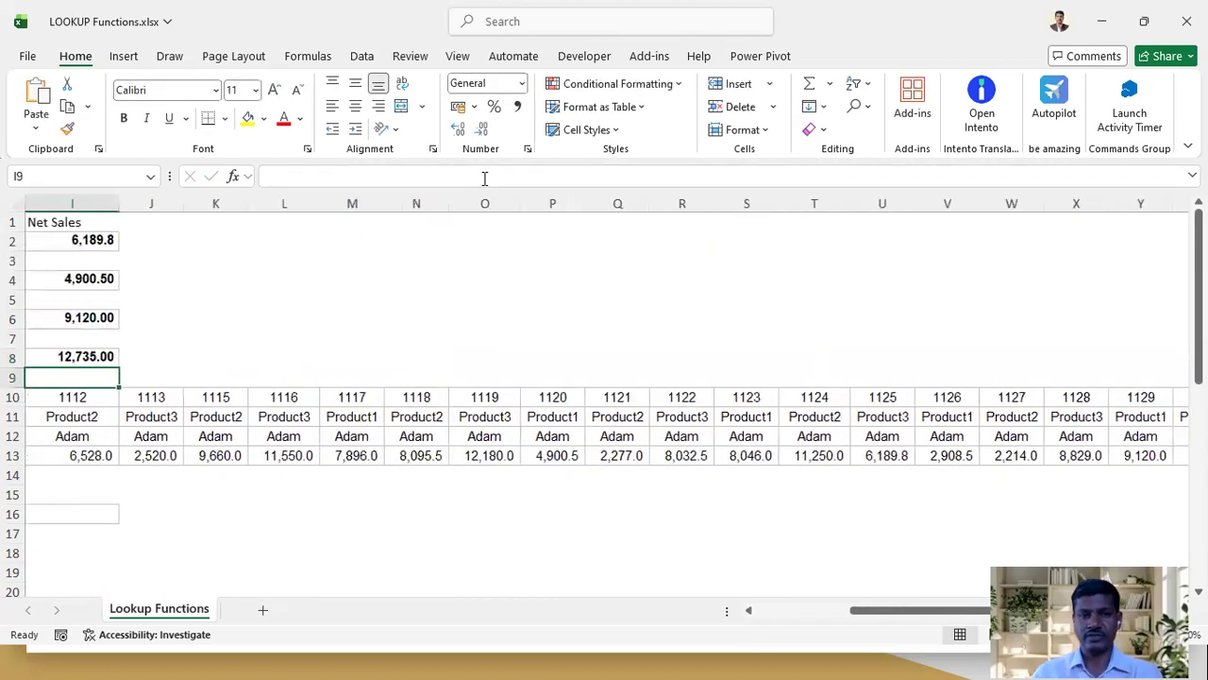
Check the I8 result against order 1134 in the horizontal table, circling its order ID and net sales, and erase the circles
left_click_drag(925, 610, 831, 609)
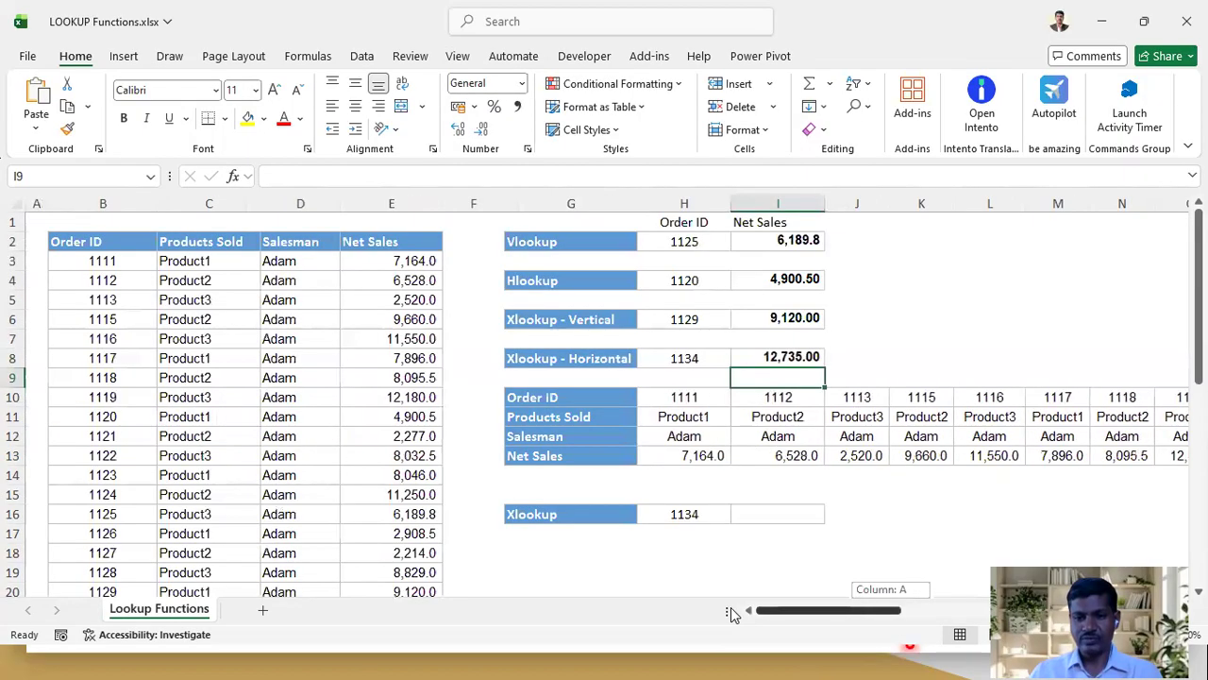
left_click(679, 359)
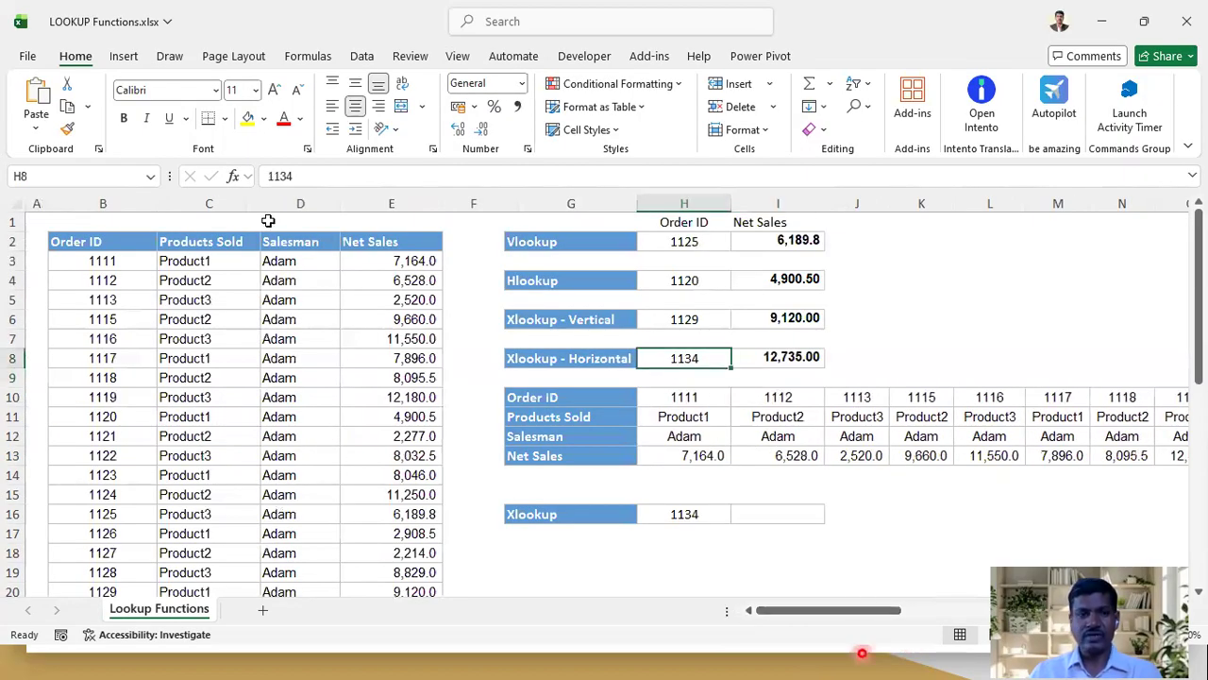
mouse_move(807, 335)
left_mouse_down()
mouse_move(733, 351)
mouse_move(746, 332)
left_mouse_up()
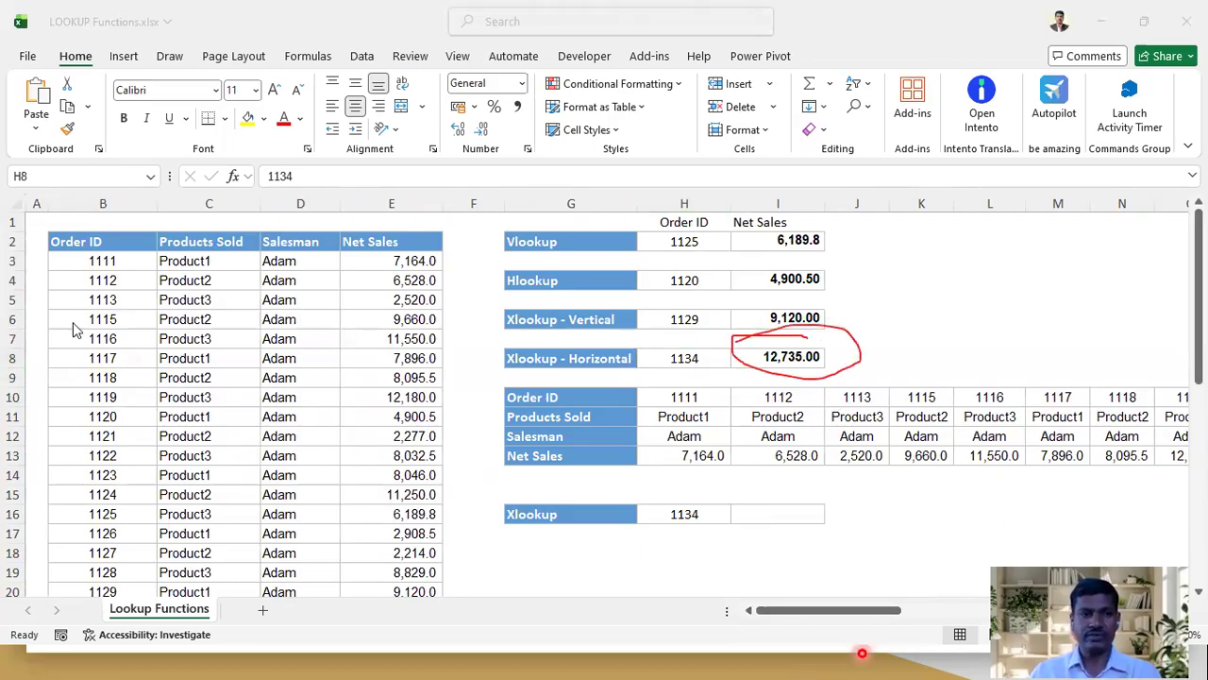
left_click_drag(876, 617, 985, 612)
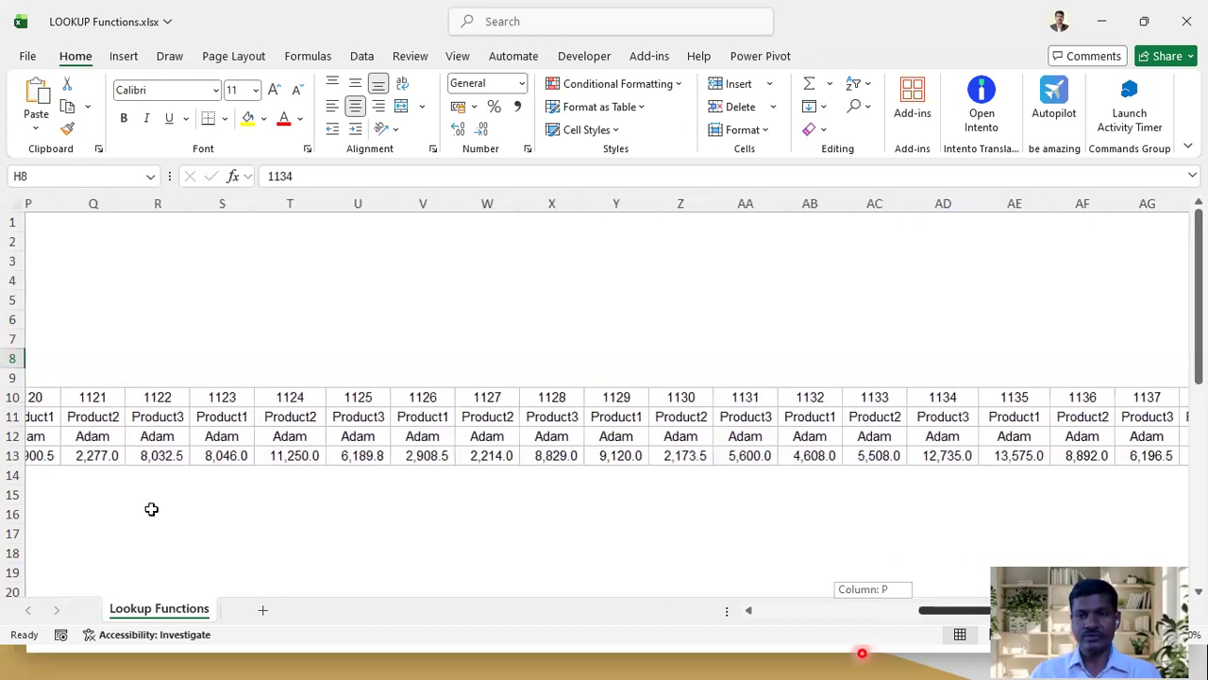
mouse_move(944, 381)
left_mouse_down()
mouse_move(976, 396)
mouse_move(960, 383)
left_mouse_up()
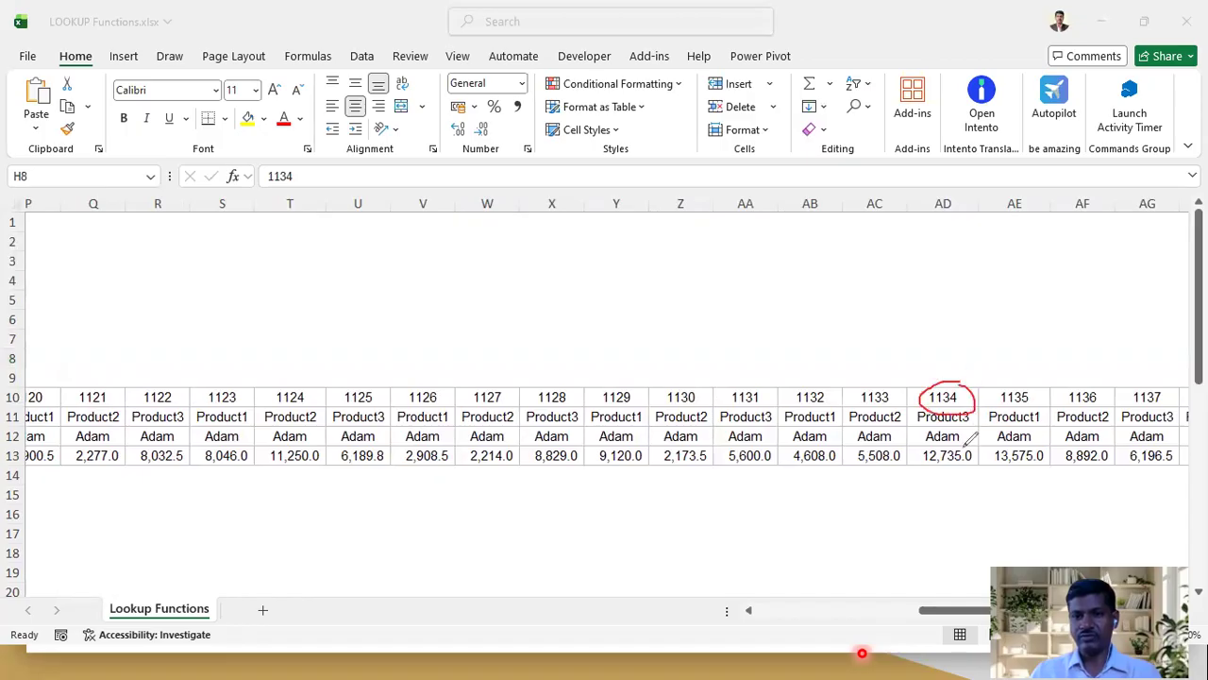
mouse_move(982, 440)
left_mouse_down()
mouse_move(914, 454)
mouse_move(974, 438)
left_mouse_up()
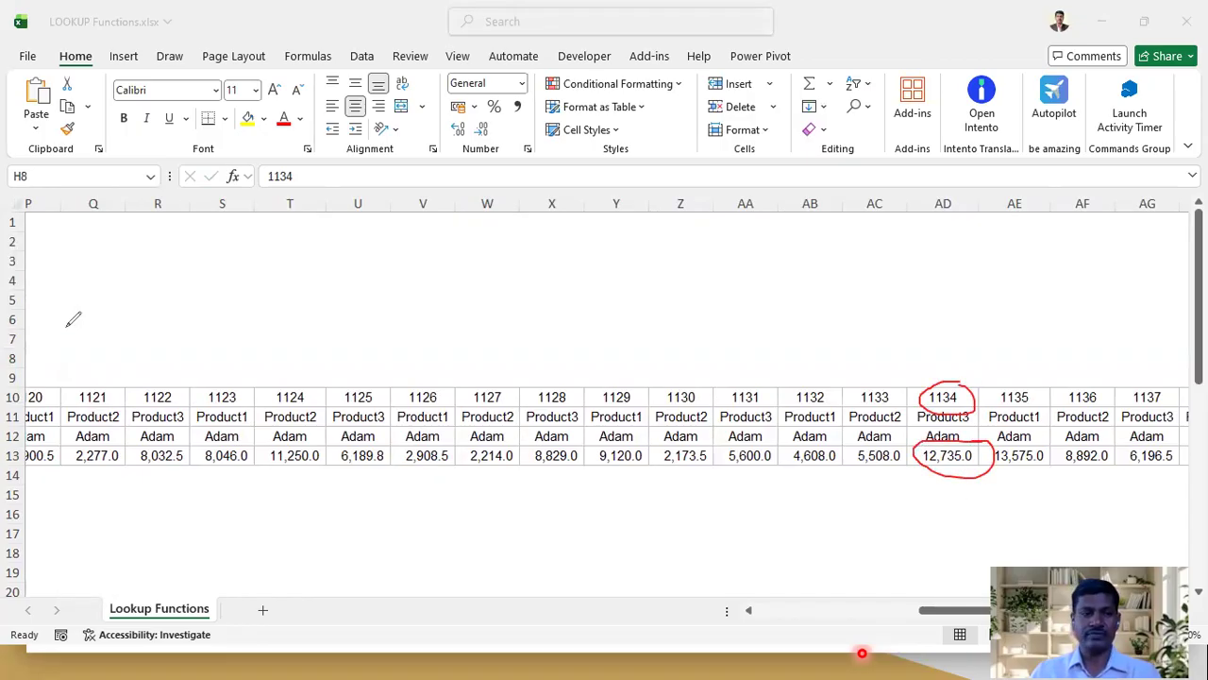
left_click(91, 436)
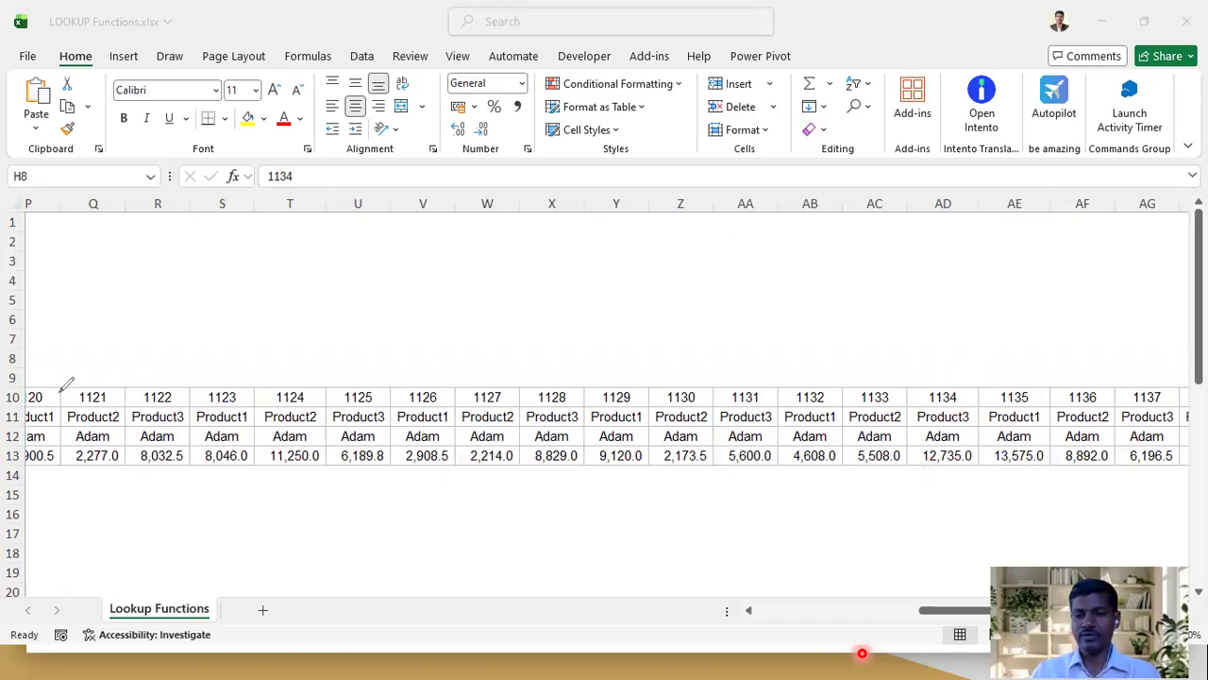
Set the order ID in H16 of the Xlookup row below the horizontal table to 1127
left_click_drag(930, 611, 789, 635)
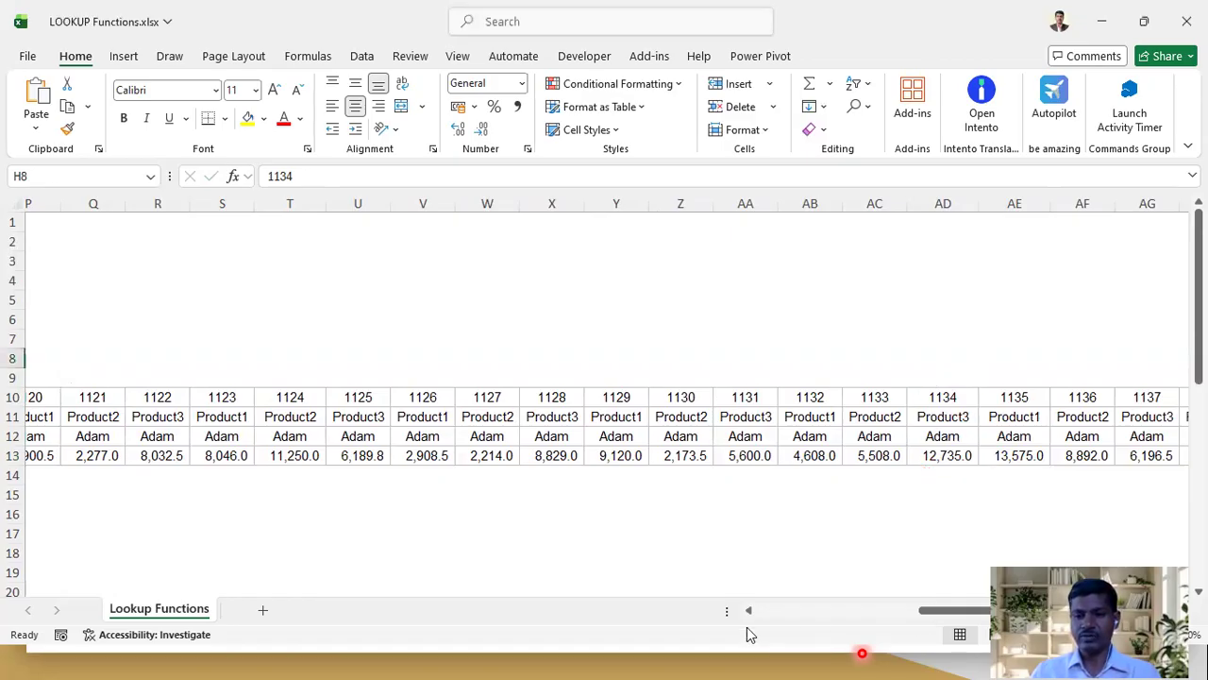
left_click_drag(941, 612, 776, 612)
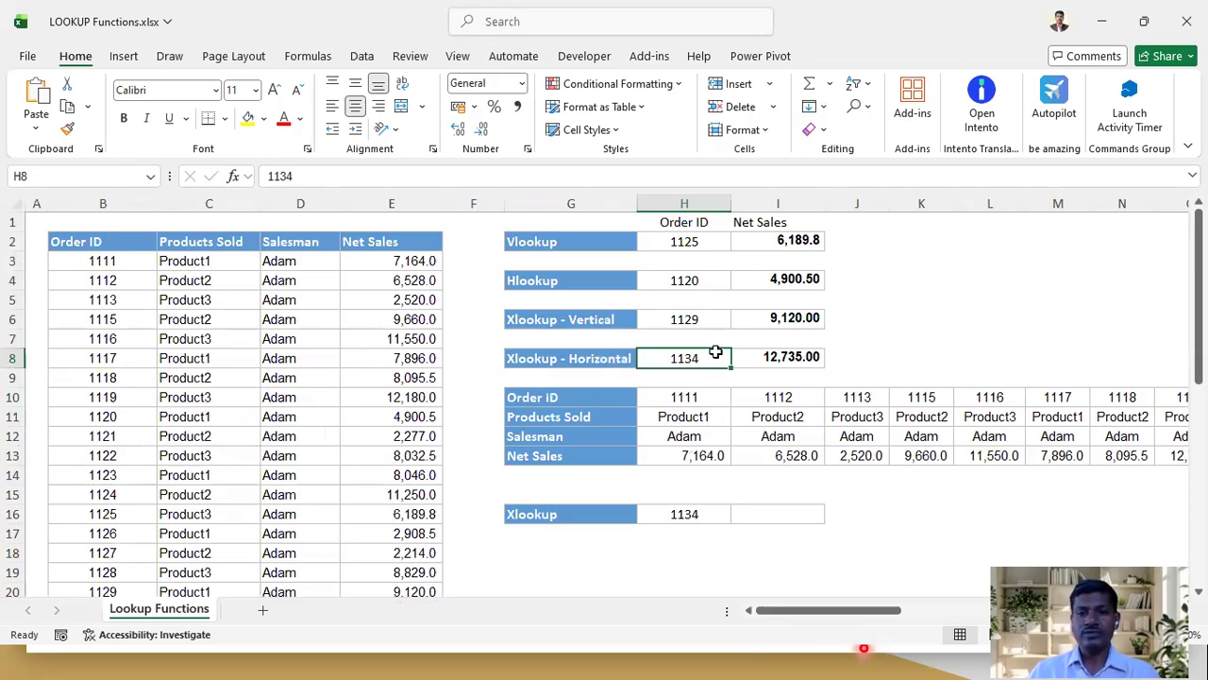
left_click(690, 515)
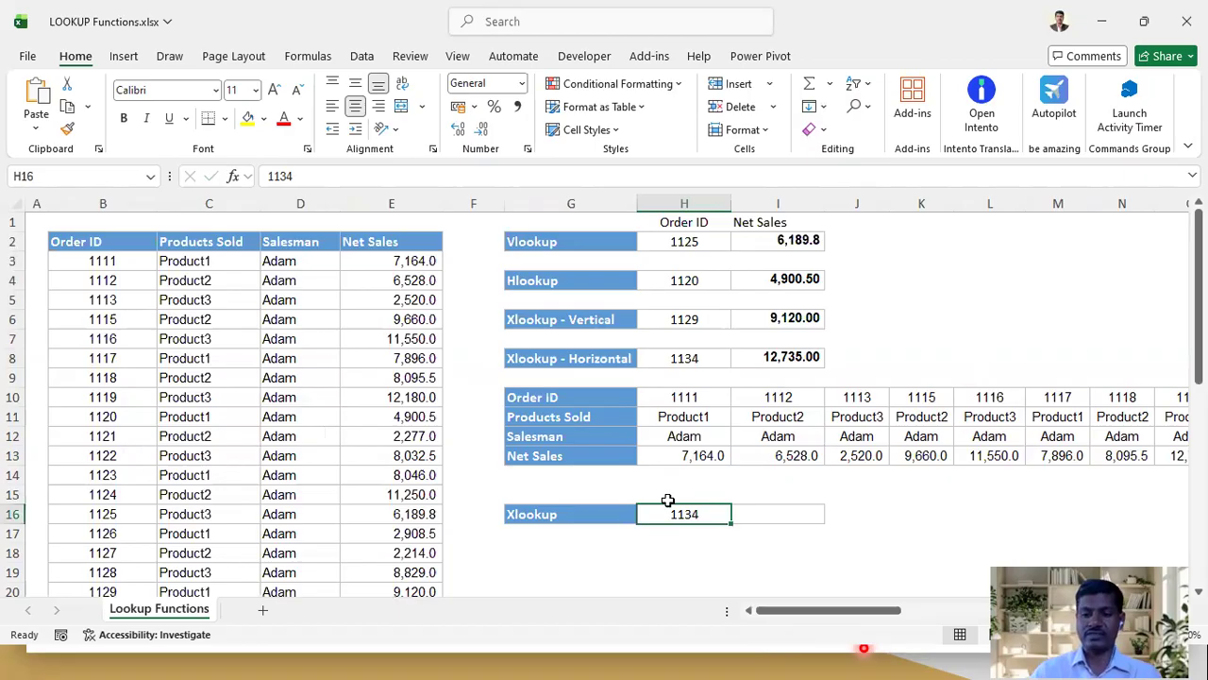
type("1127")
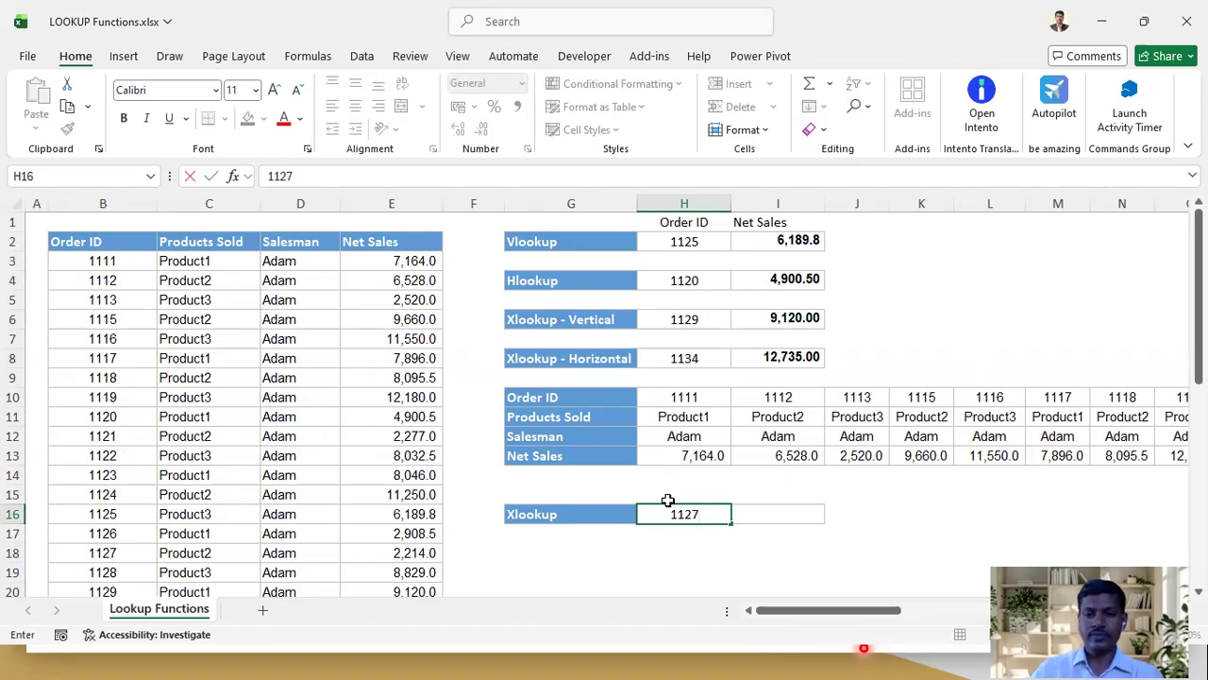
Start an XLOOKUP formula in I16 with the order ID in H16 as the lookup value
left_click(790, 514)
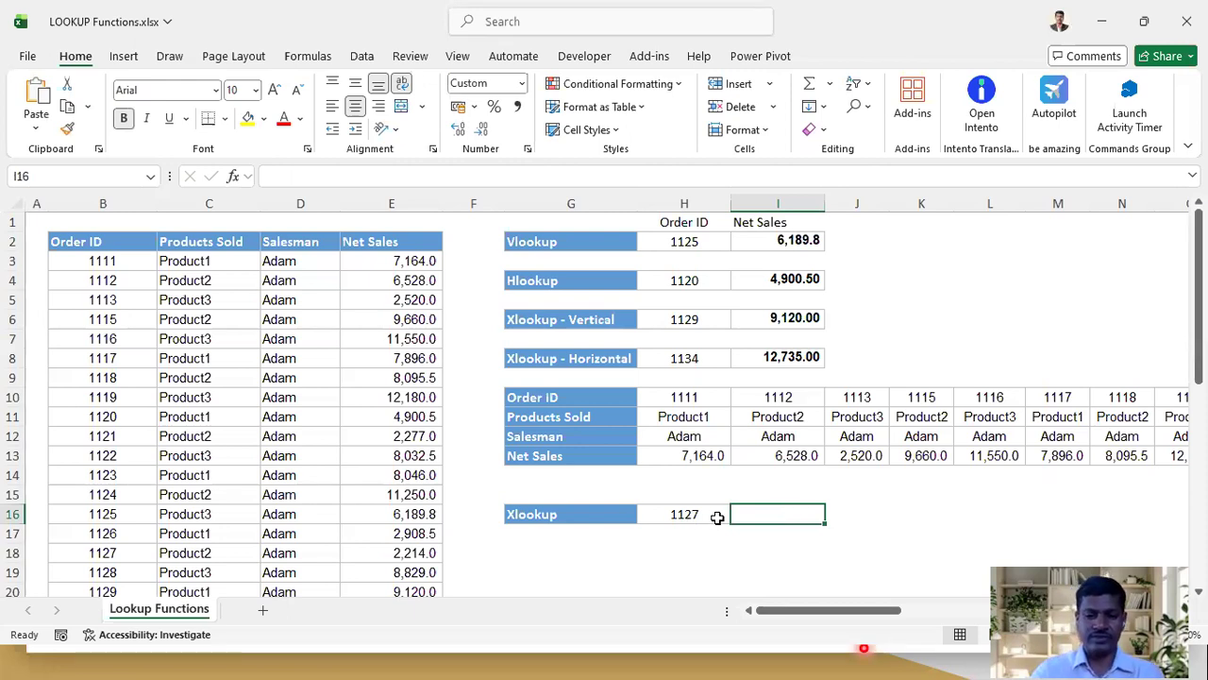
type("=X")
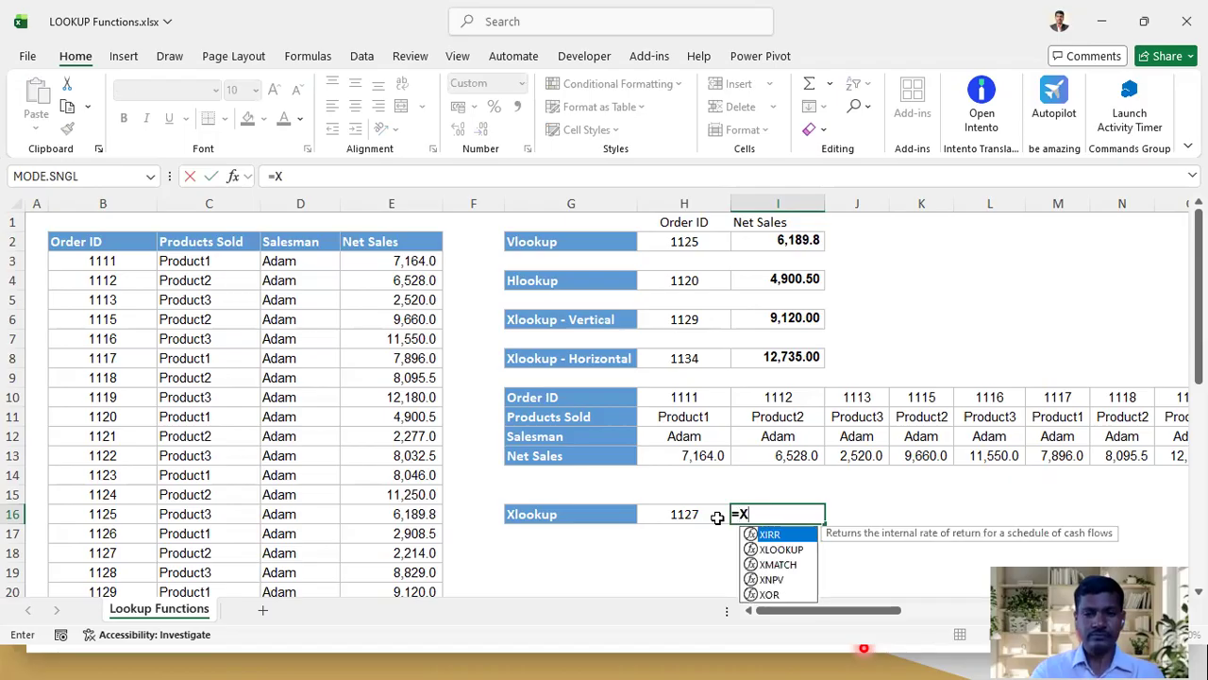
type("LOOKU")
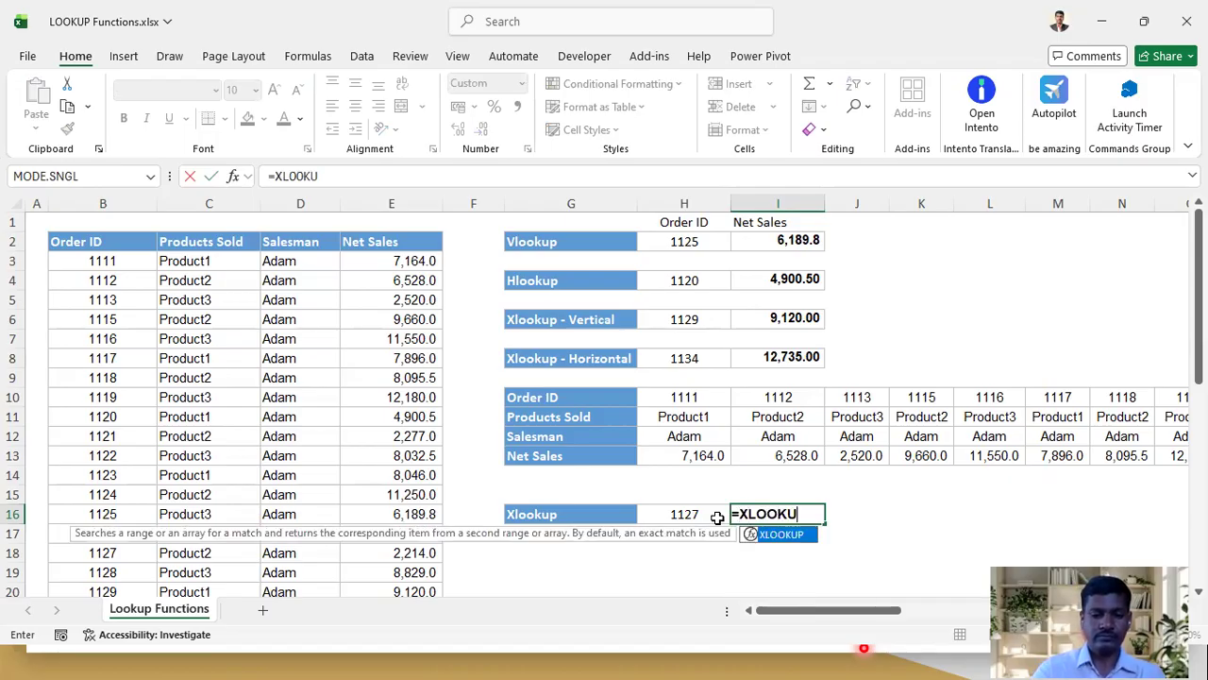
type("P(")
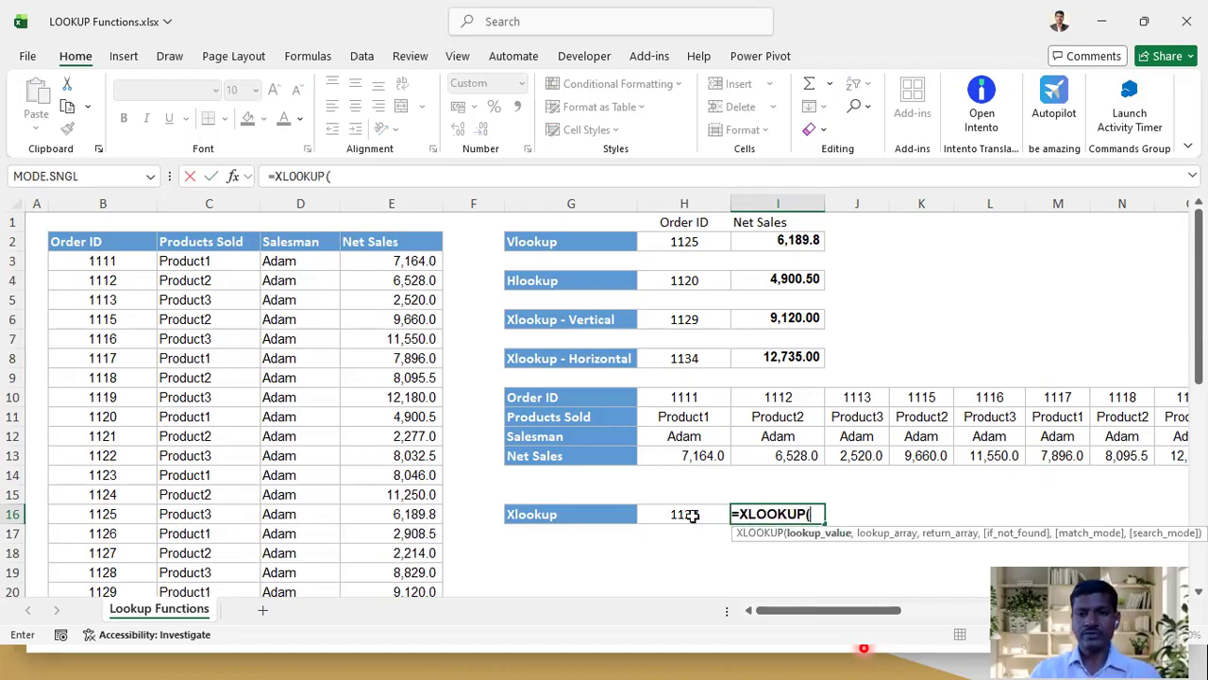
left_click(685, 515)
type(",")
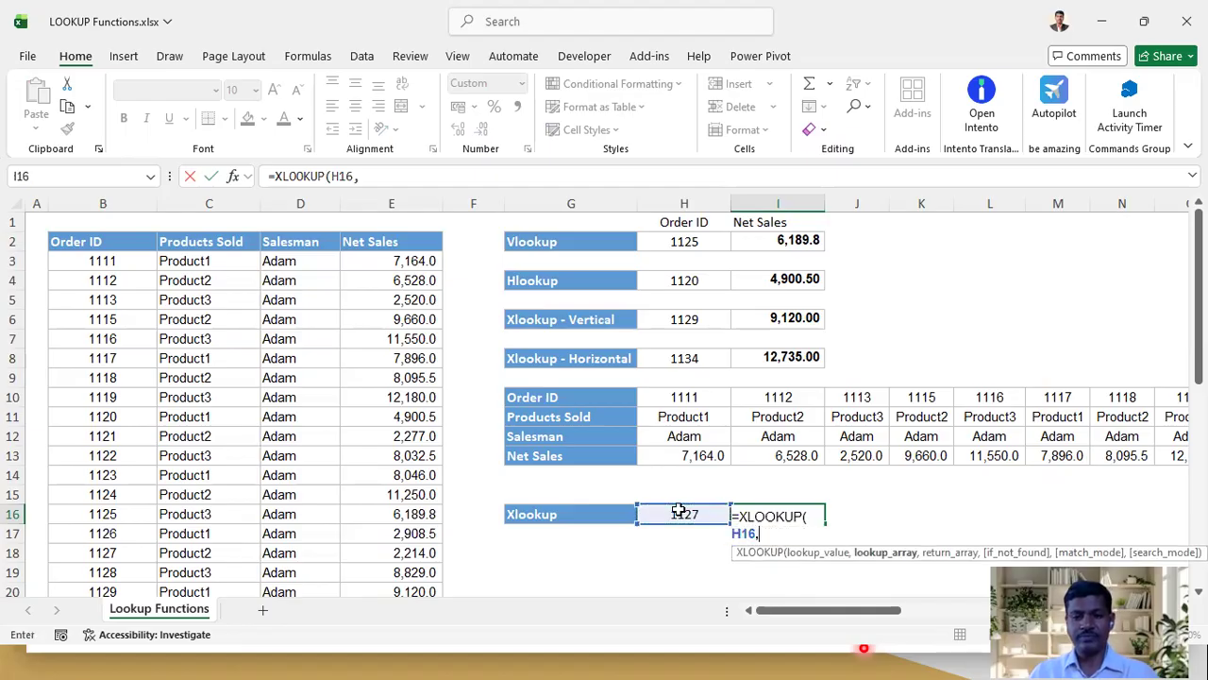
Set the vertical table's order ID column B3:B40 as the lookup array of the I16 formula
left_click(119, 261)
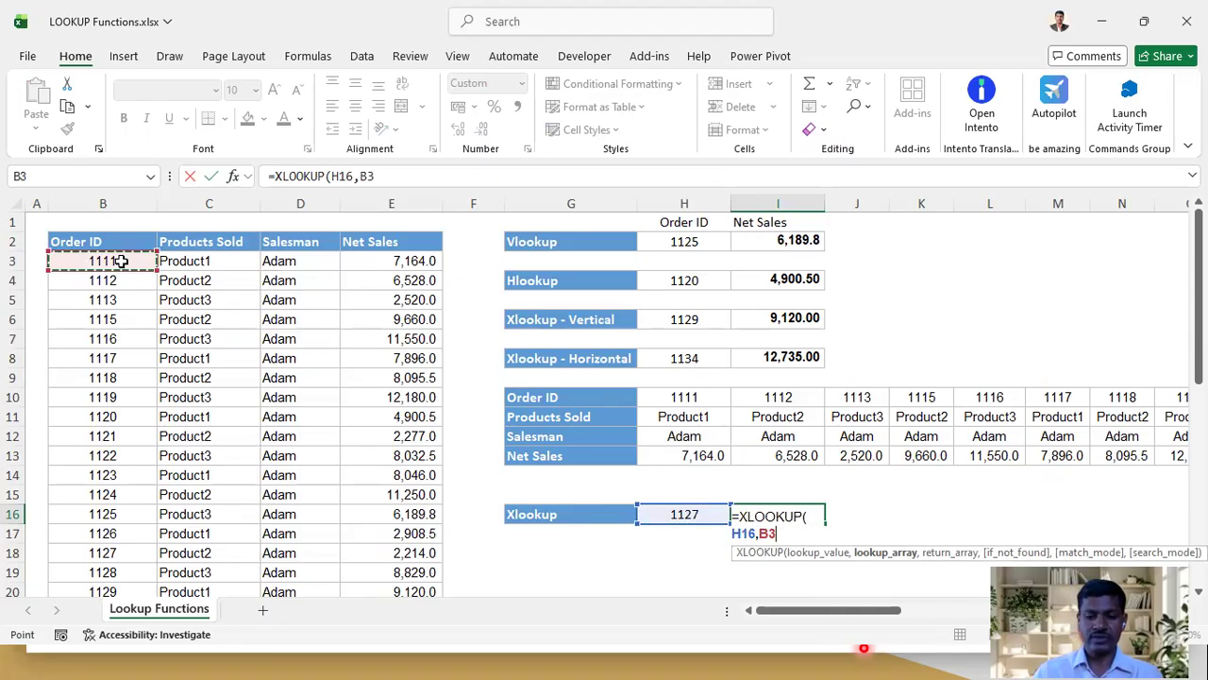
key("ctrl+shift+Down")
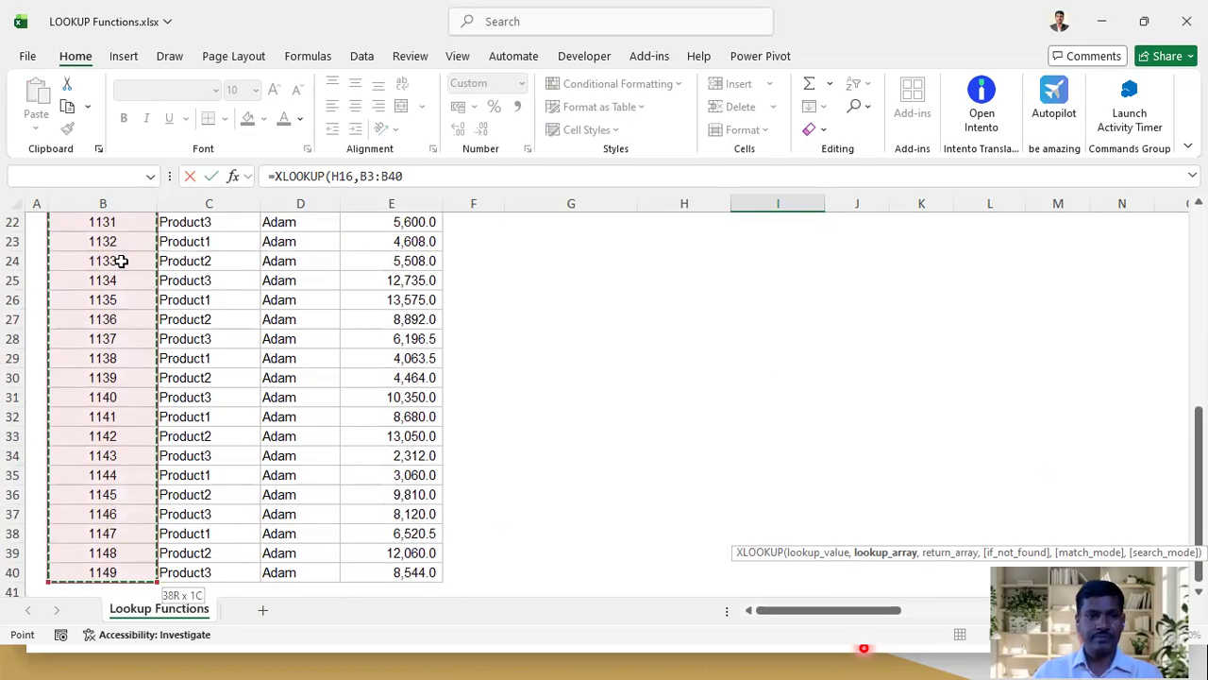
left_click(413, 181)
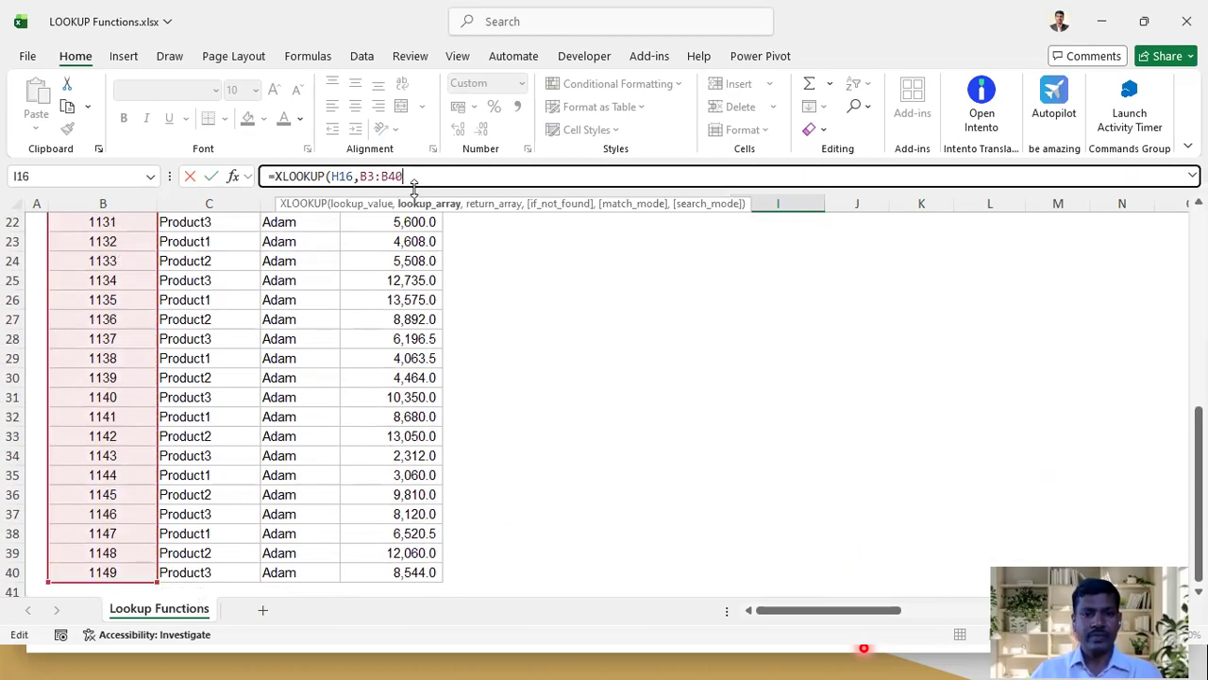
type(",")
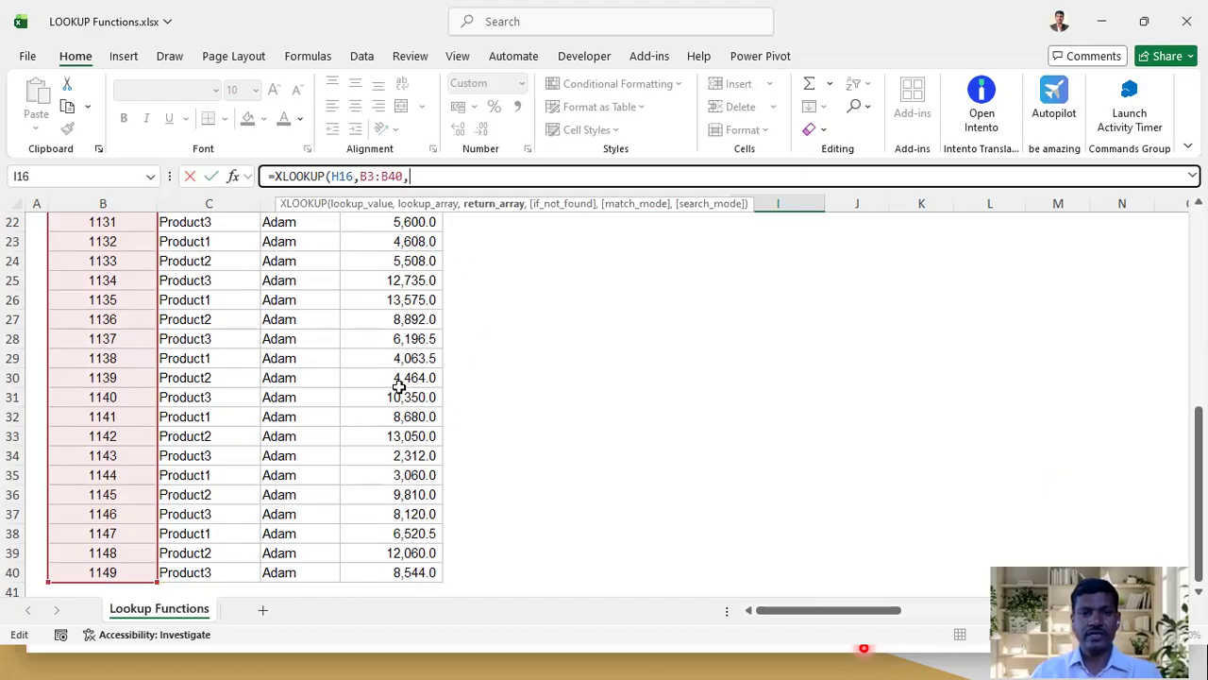
Complete the XLOOKUP in I16 with the product, salesman and net sales columns C3:E40 as the return array
scroll(399, 385, "up", 7)
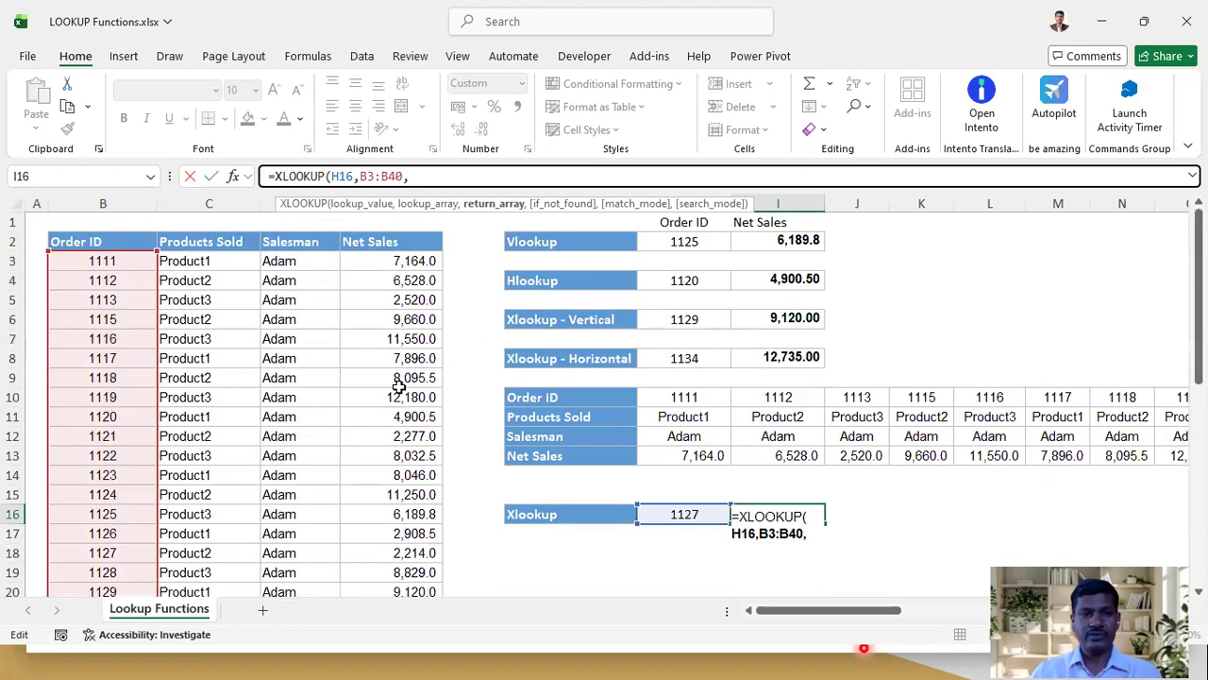
left_click(210, 261)
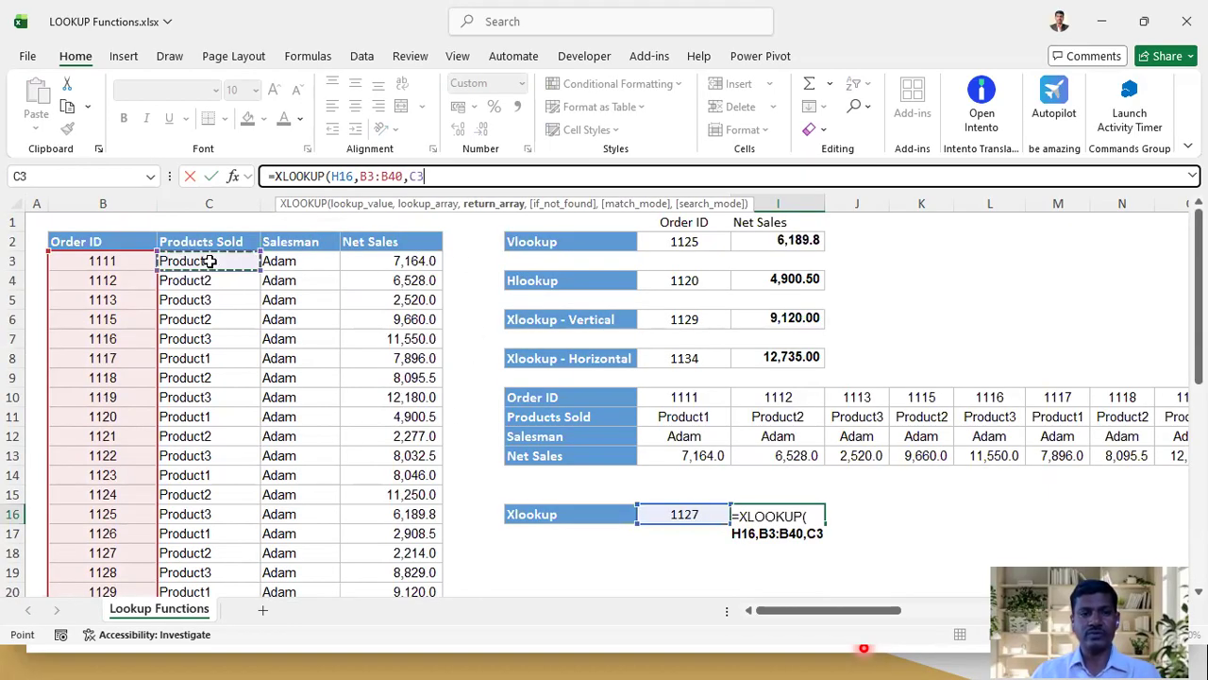
key("ctrl+shift+Right")
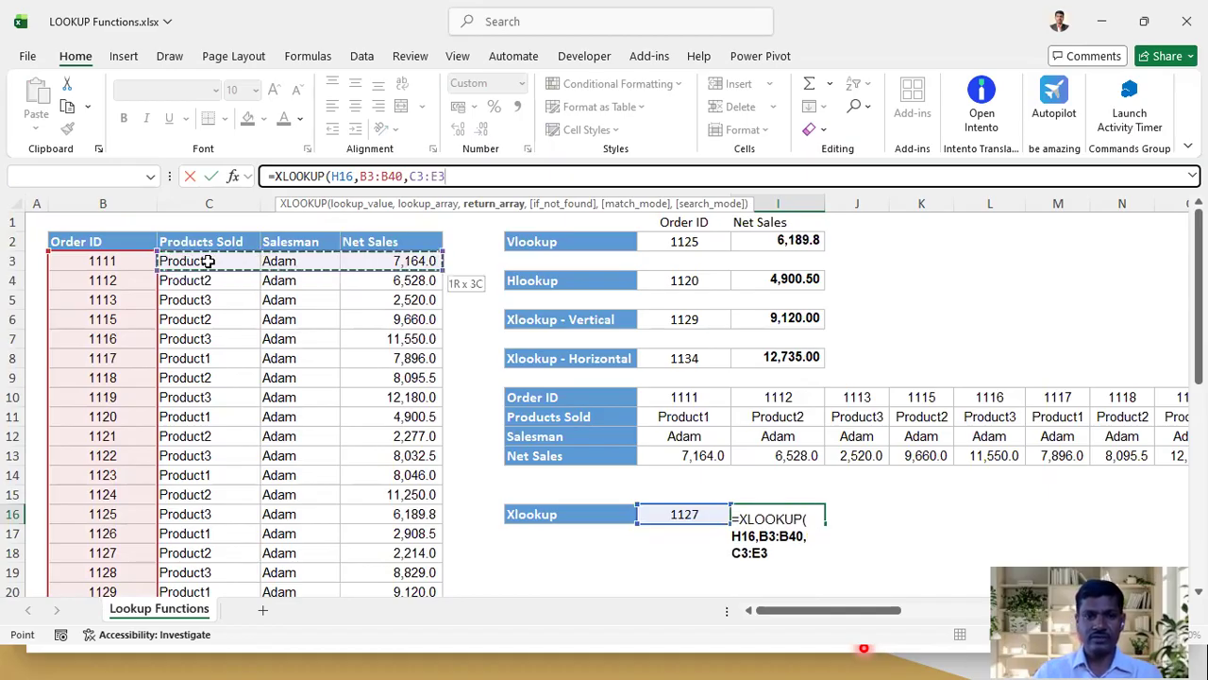
key("ctrl+shift+Down")
type(")")
key("Return")
scroll(251, 308, "up", 7)
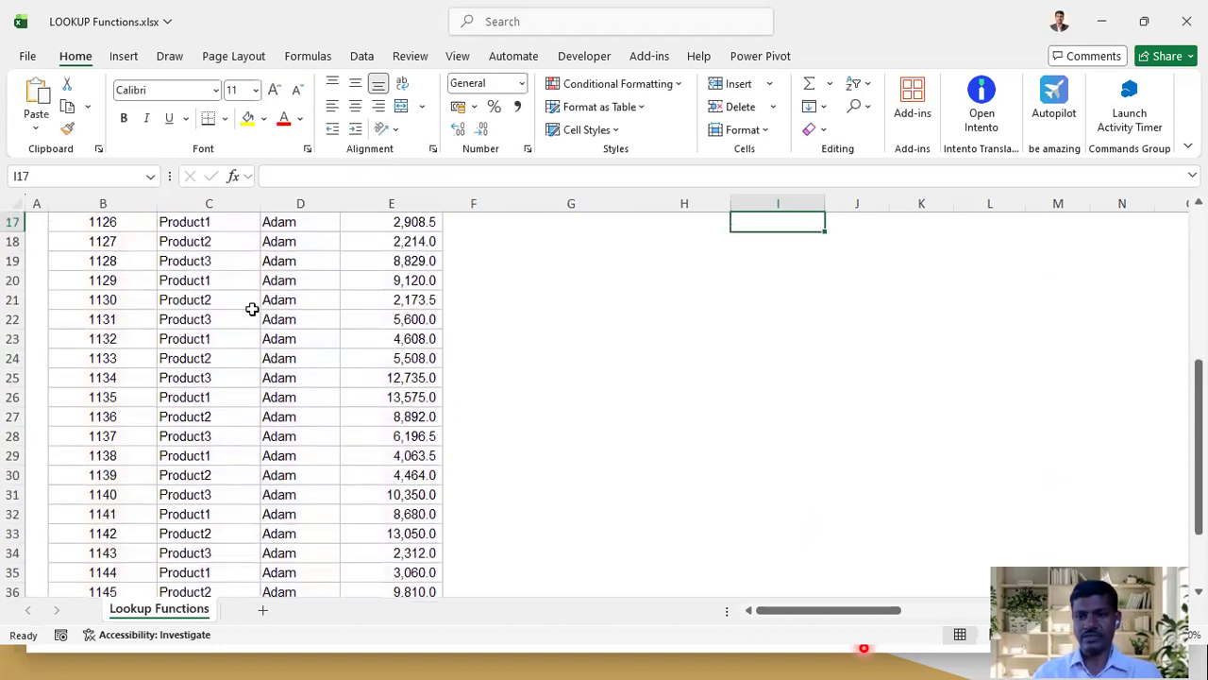
Check the I16 results against order 1127 in the vertical table, circling the order ID and its row, and erase the circles
left_click(780, 509)
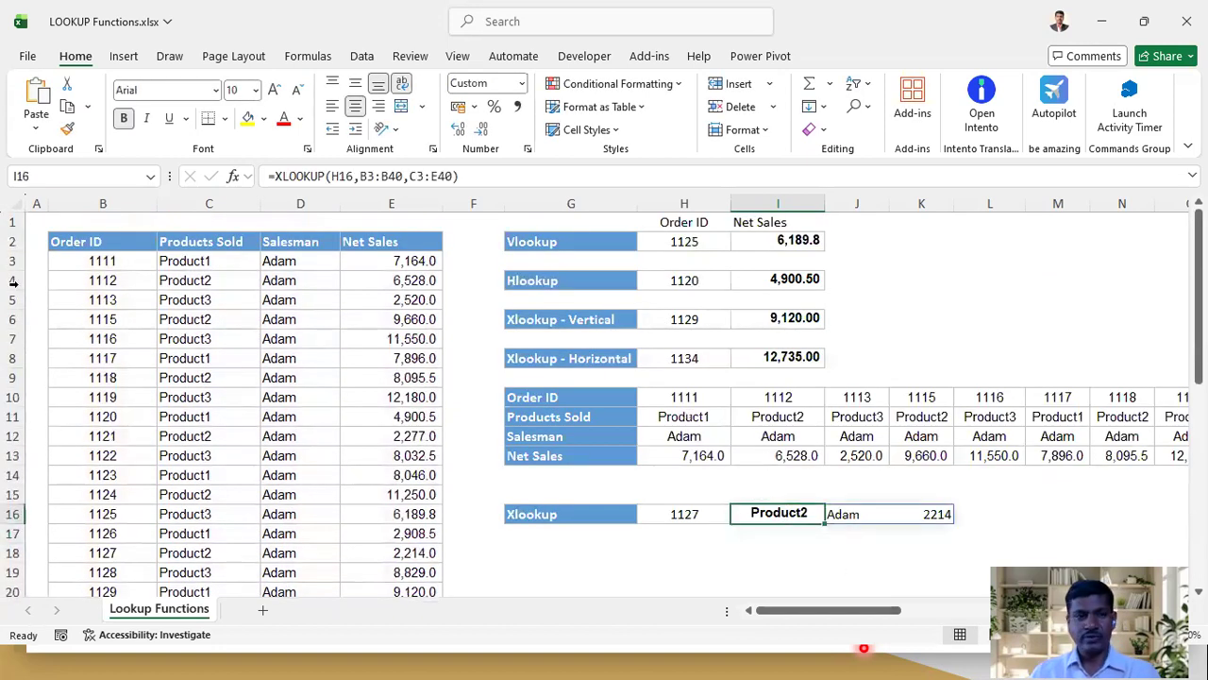
mouse_move(690, 490)
left_mouse_down()
mouse_move(709, 523)
mouse_move(695, 488)
left_mouse_up()
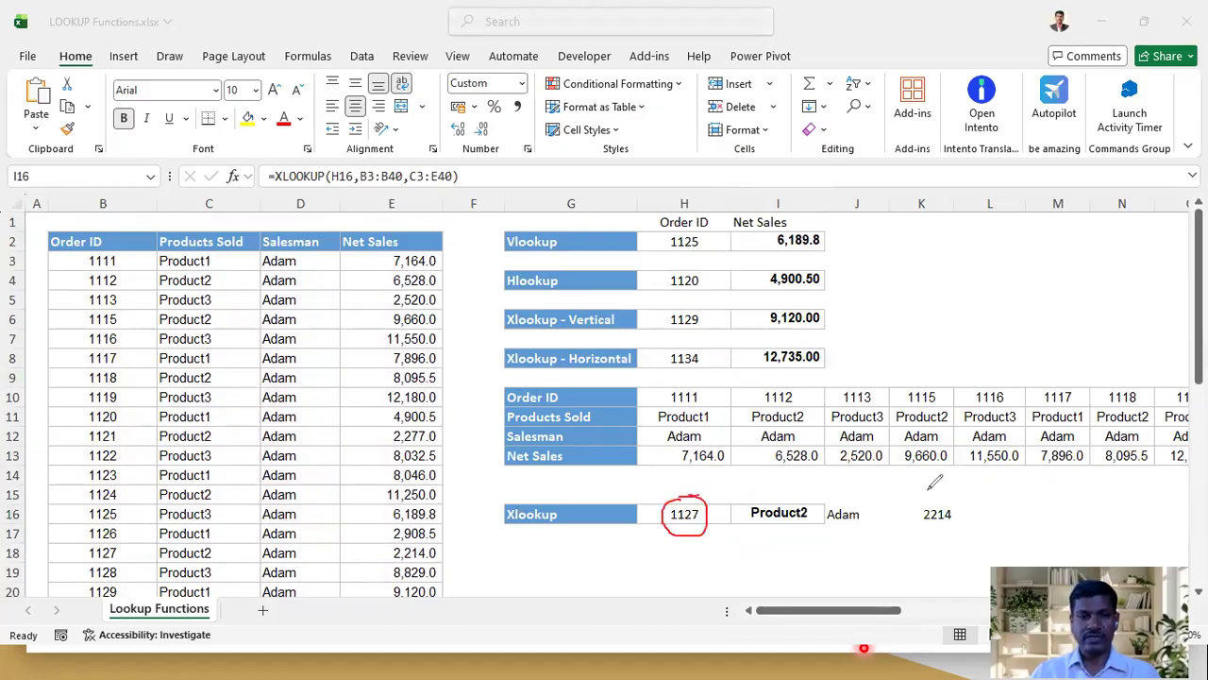
mouse_move(129, 534)
left_mouse_down()
mouse_move(79, 542)
mouse_move(118, 561)
mouse_move(138, 542)
mouse_move(247, 564)
mouse_move(455, 547)
left_mouse_up()
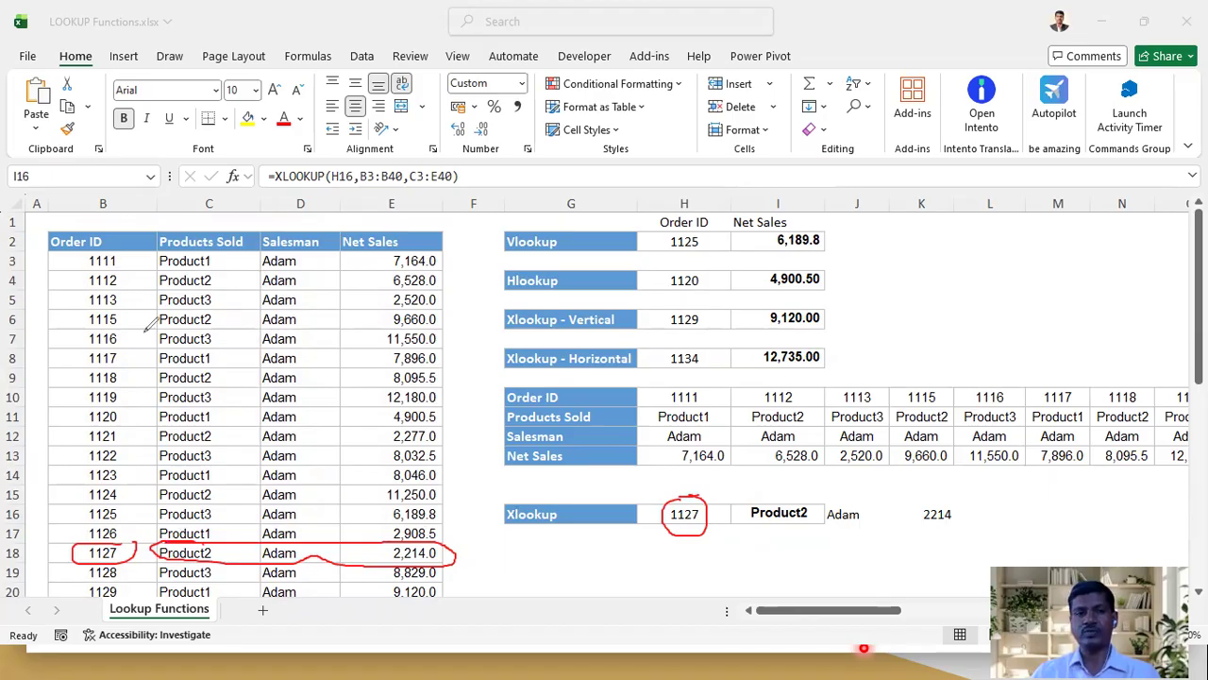
key("e")
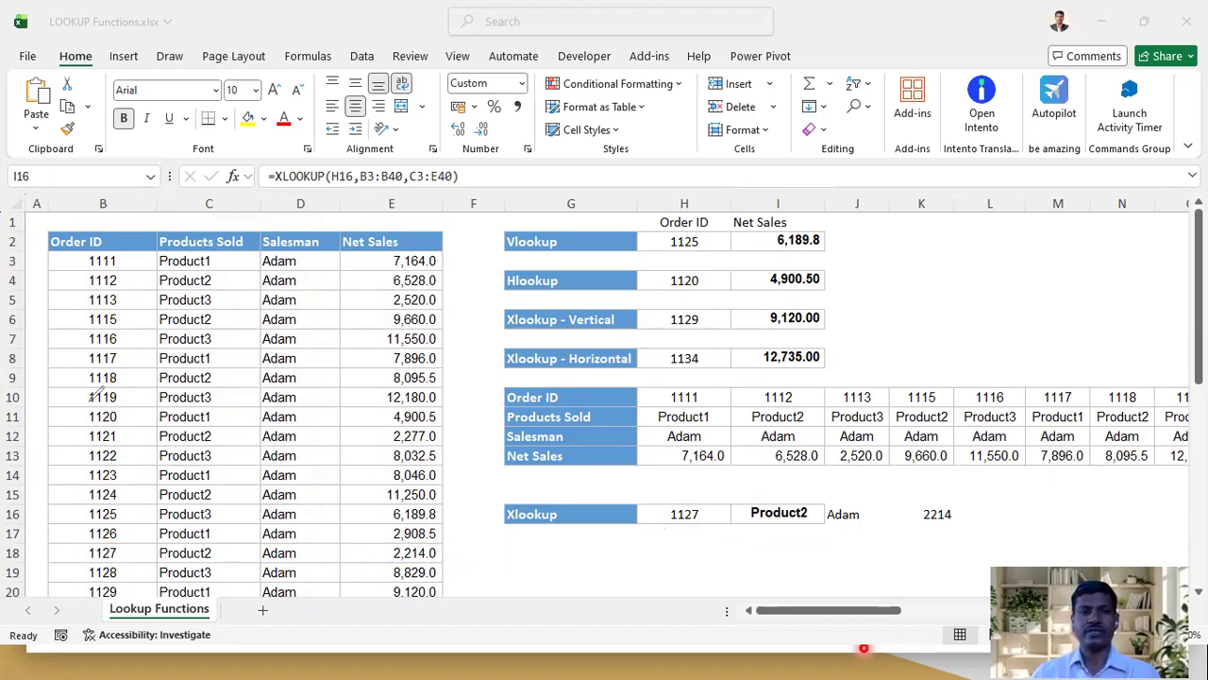
scroll(767, 463, "down", 2)
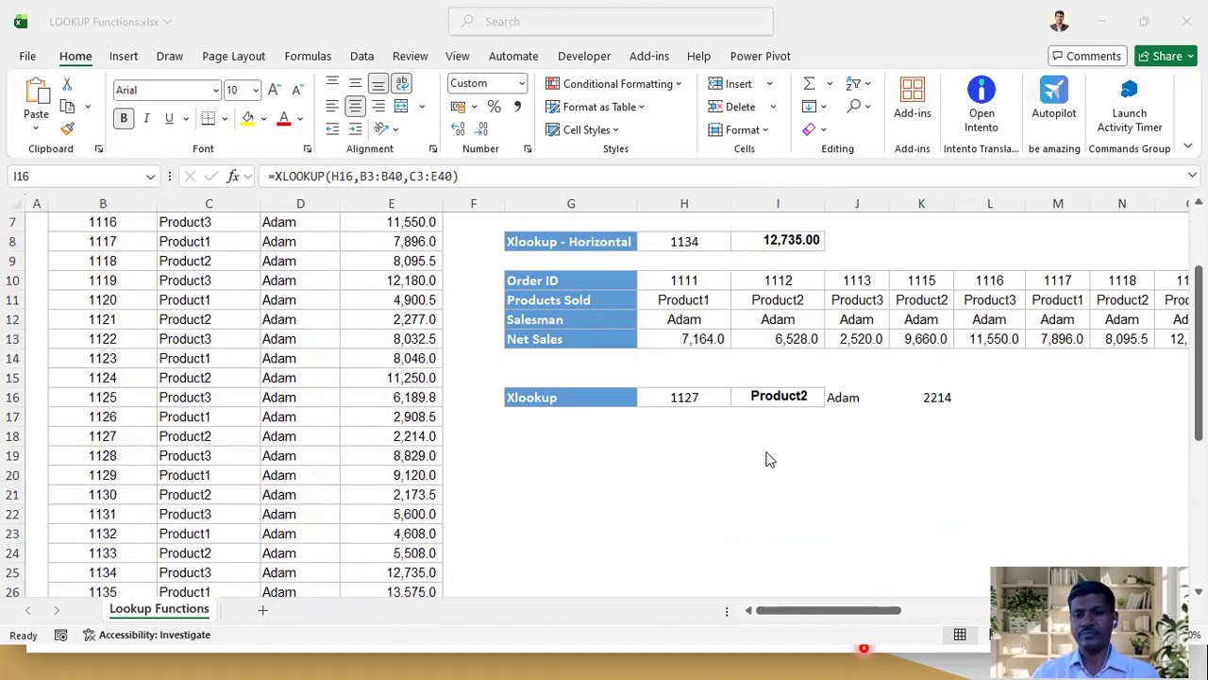
key("Escape")
Start an XLOOKUP formula in I18 with the order ID in H16 as the lookup value
left_click(767, 442)
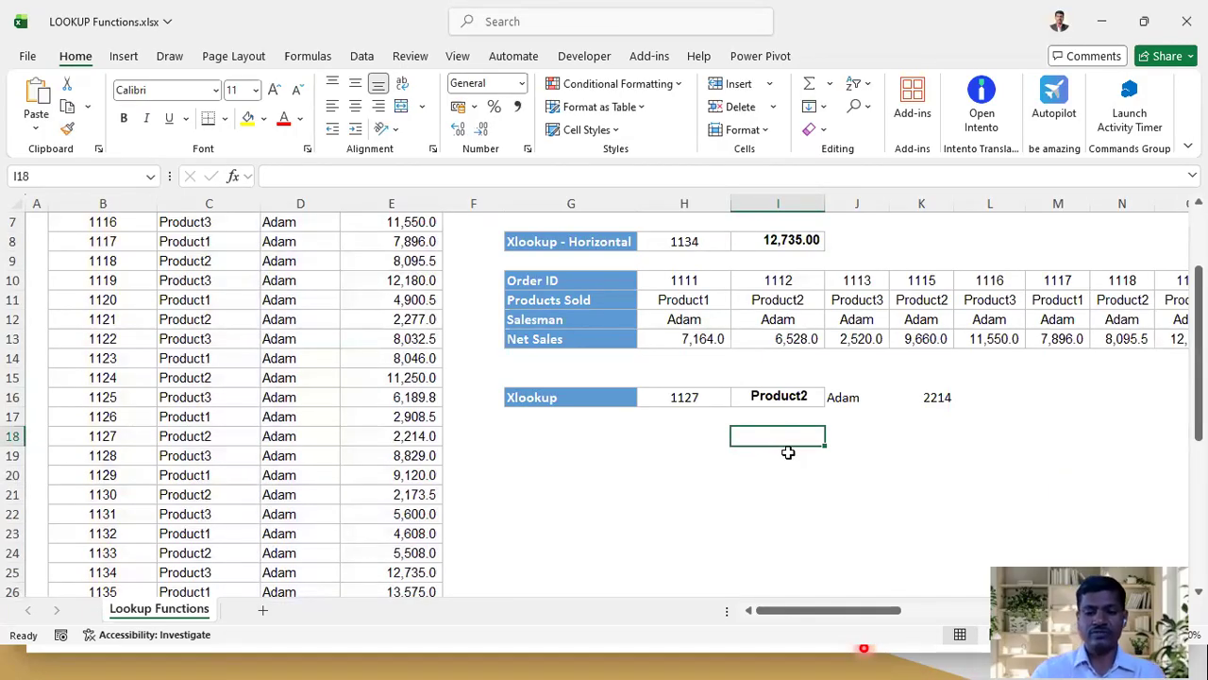
type("=")
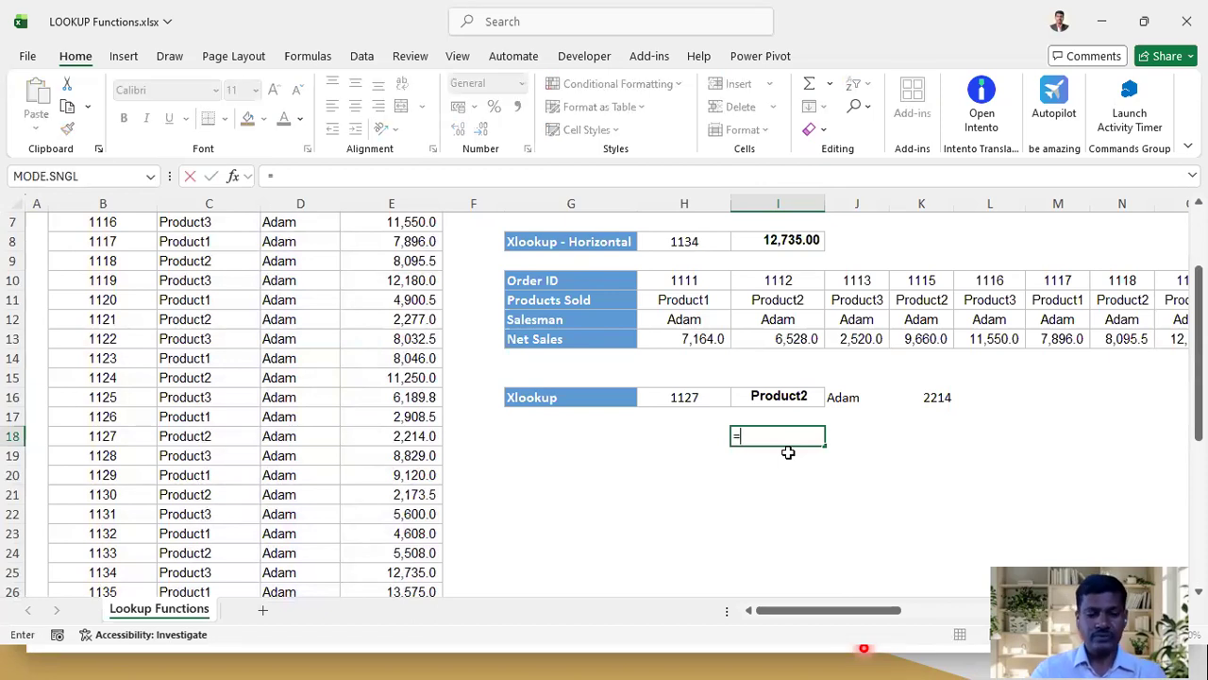
type("XLOOKUP(")
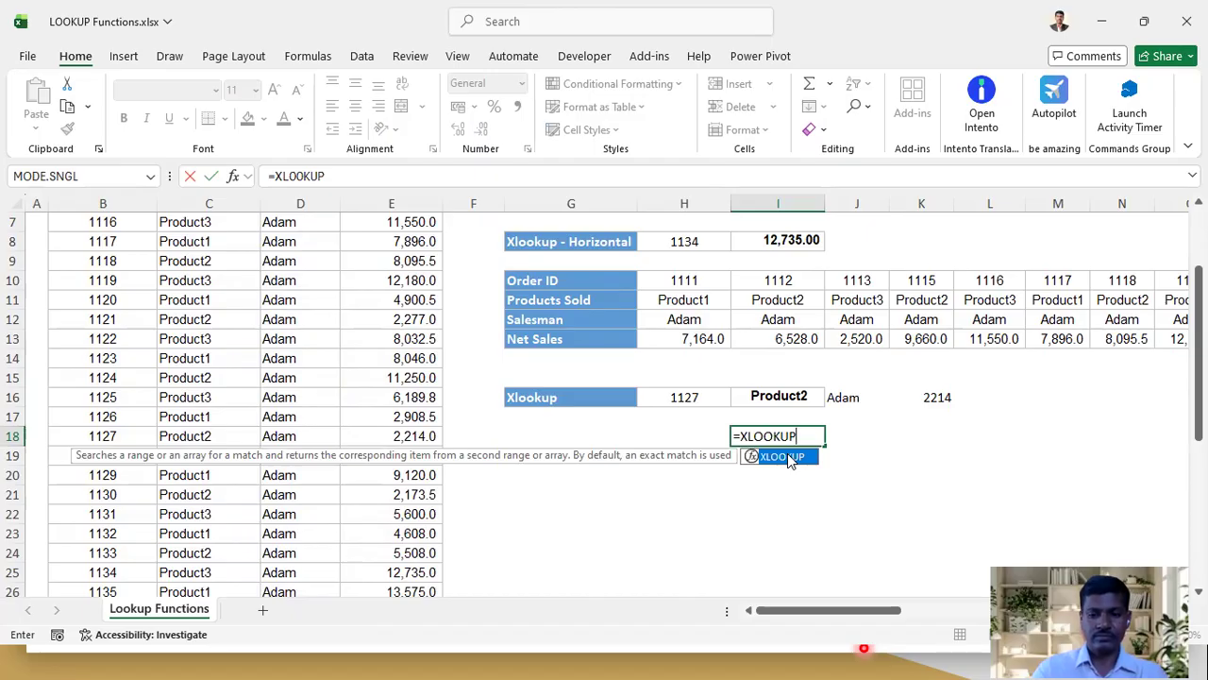
left_click(685, 398)
type(",")
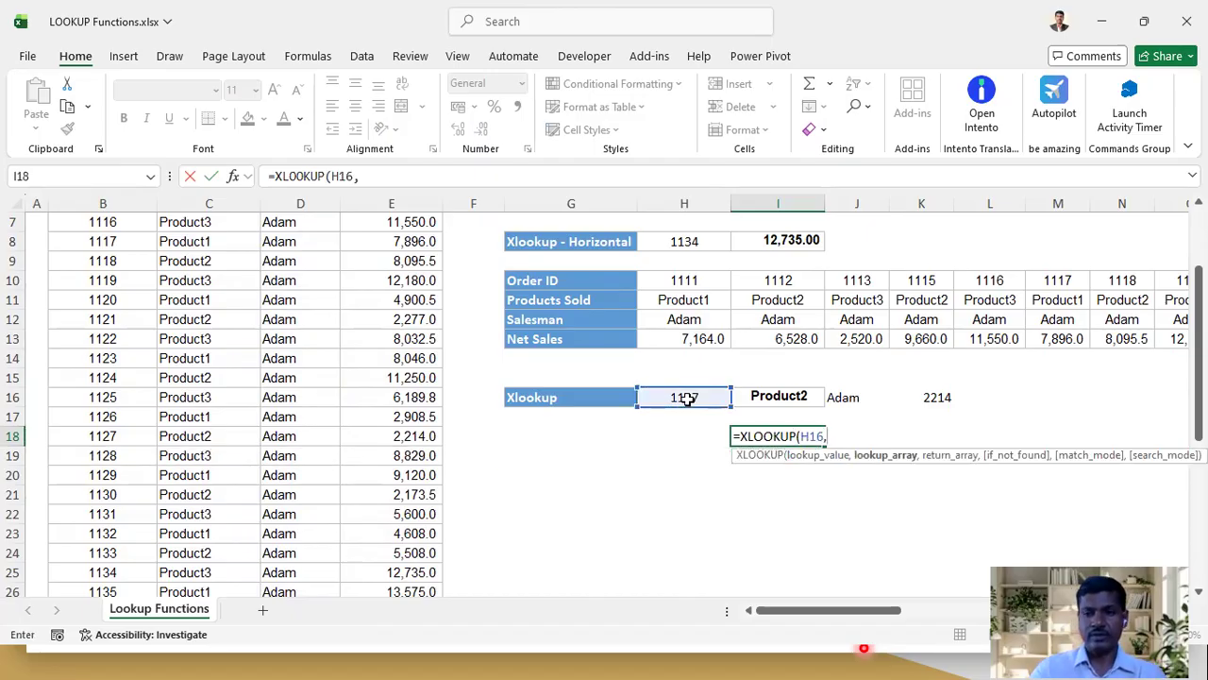
Set the horizontal table's order ID row H10:AS10 as the lookup array of the I18 formula
left_click(686, 281)
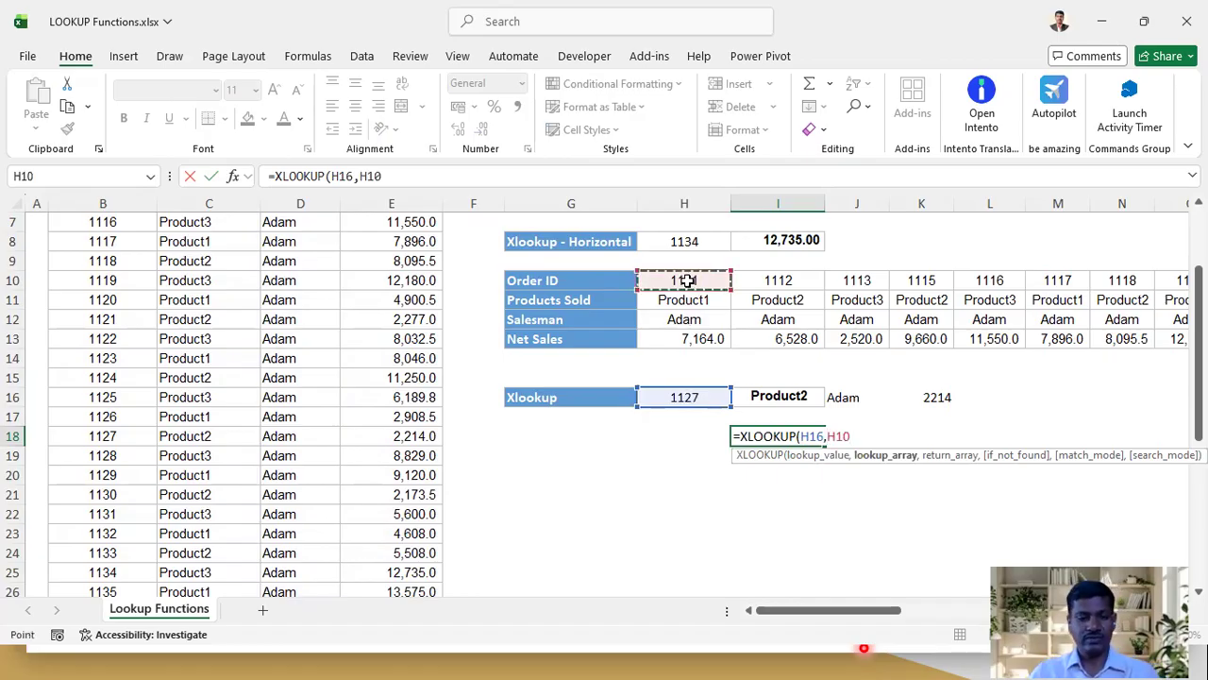
key("ctrl+shift+Right")
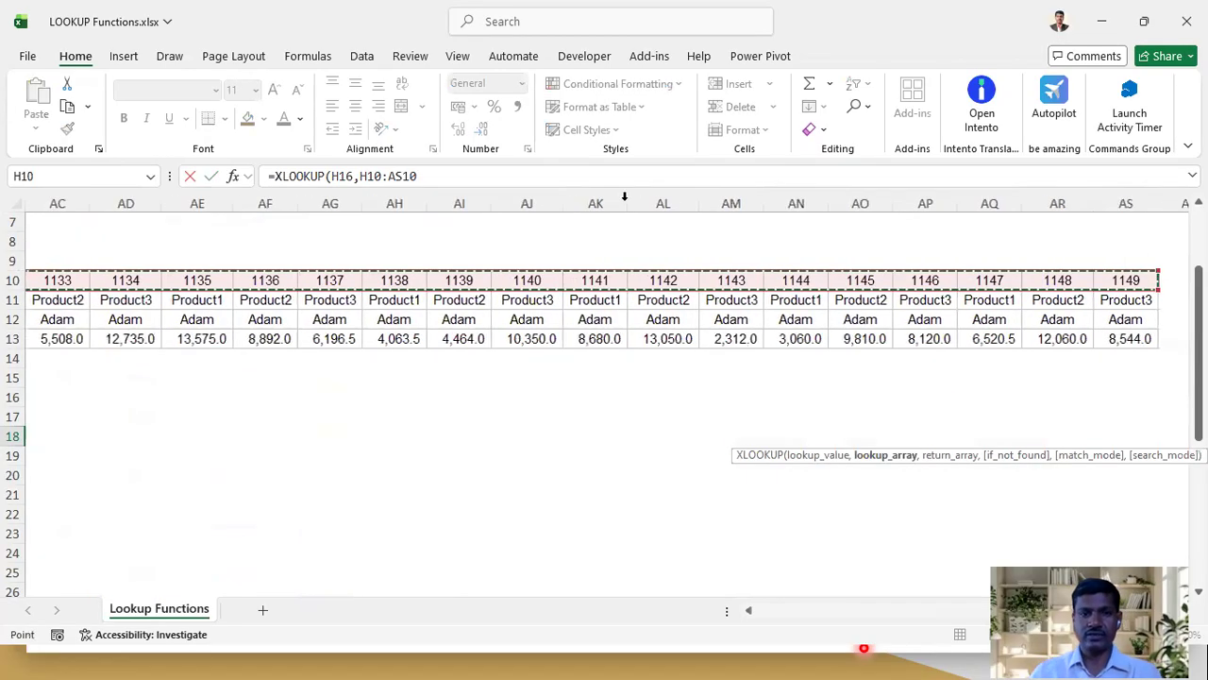
left_click(436, 175)
type(",")
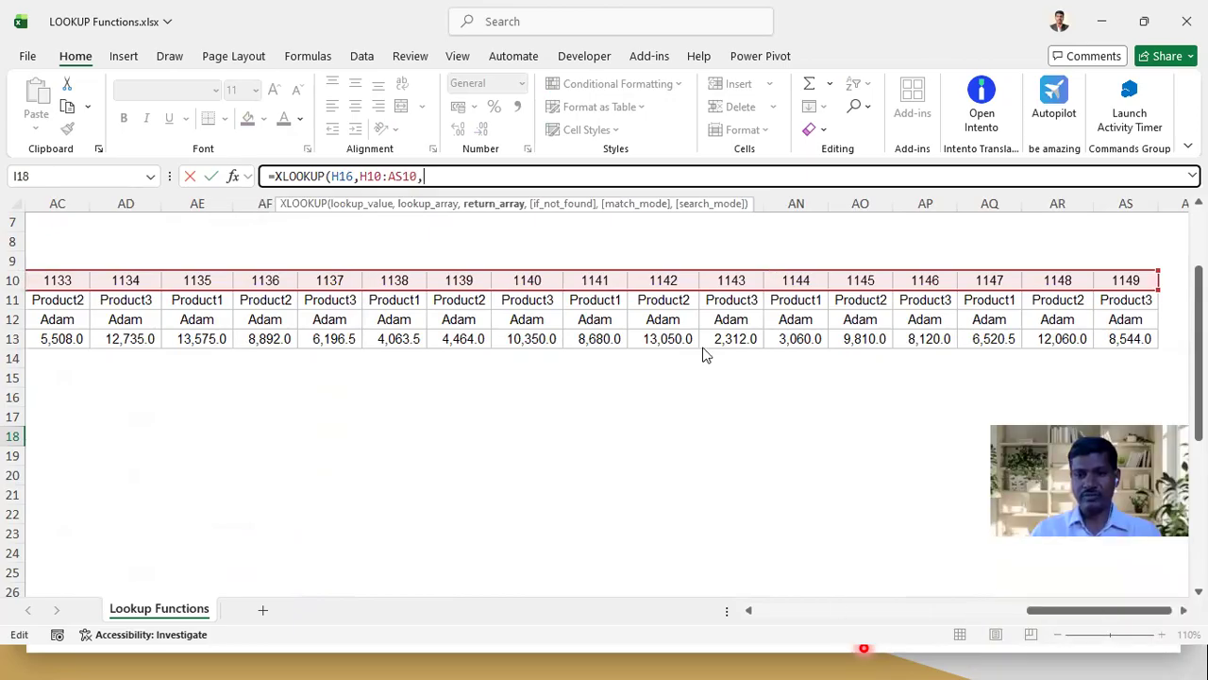
Complete the XLOOKUP in I18 with the horizontal table's product, salesman and net sales rows H11:AS13 as the return array
key("ctrl+BackSpace")
left_click(688, 301)
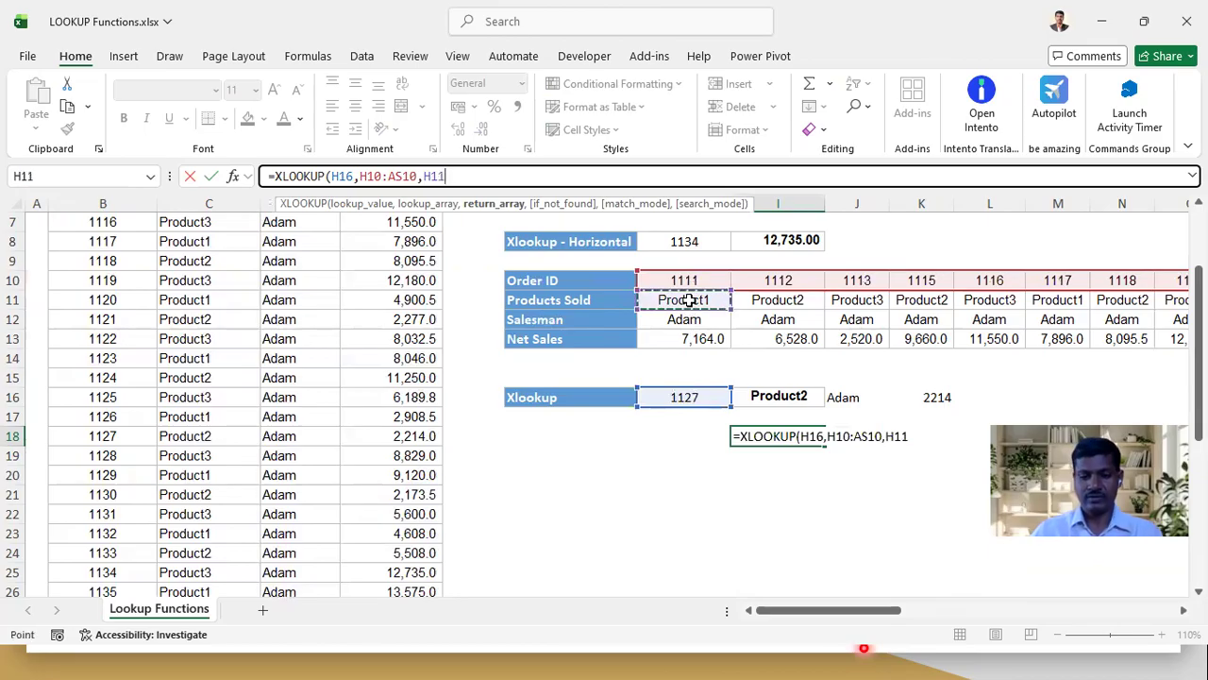
key("ctrl+shift+Down")
key("ctrl+shift+Right")
type(")")
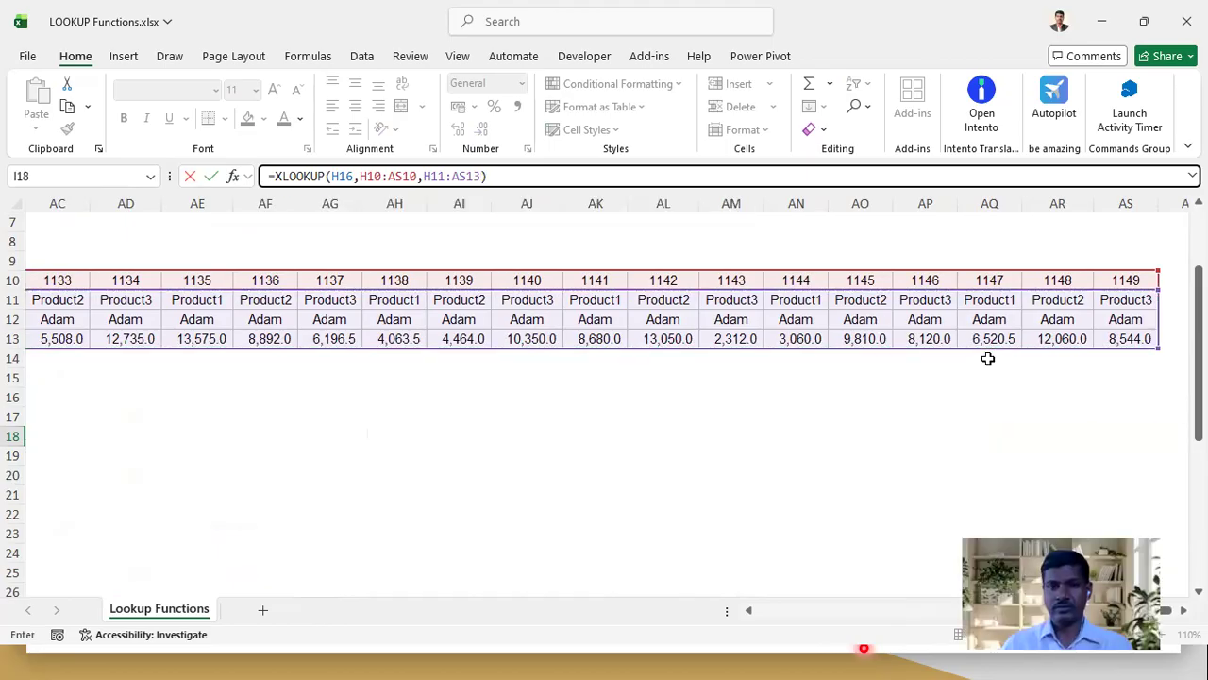
key("Return")
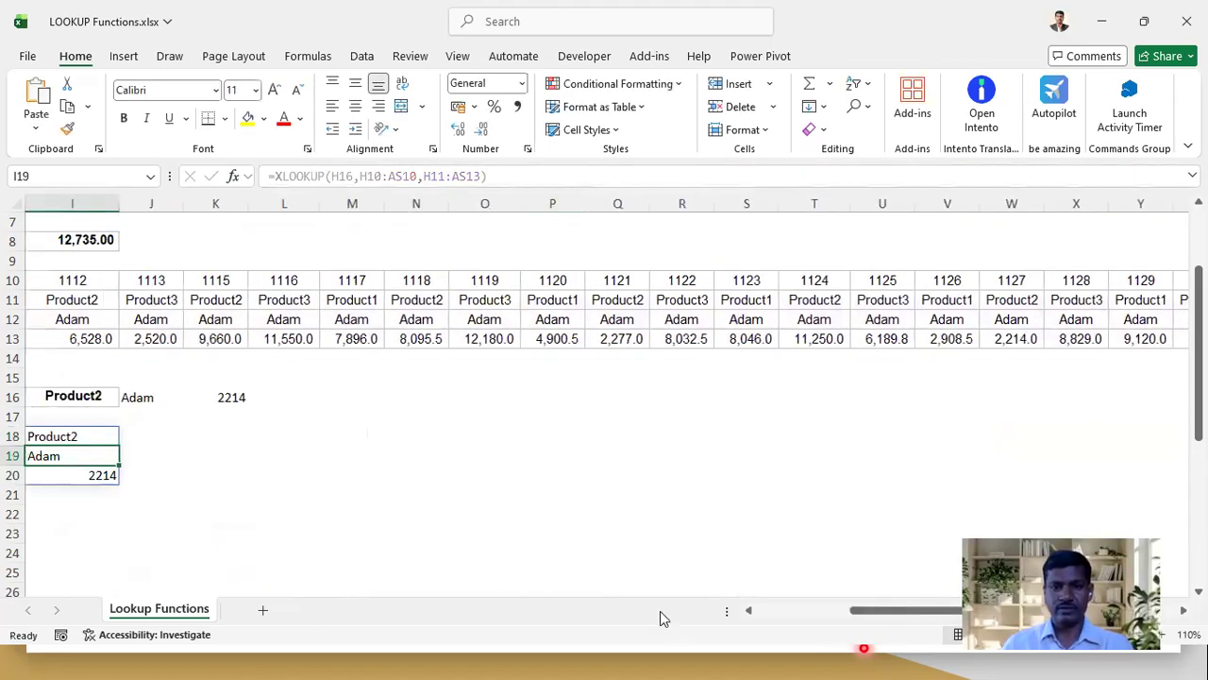
Review the order ID in H16 and the XLOOKUP formula in I18 beside its spilled vertical results
left_click_drag(873, 609, 783, 609)
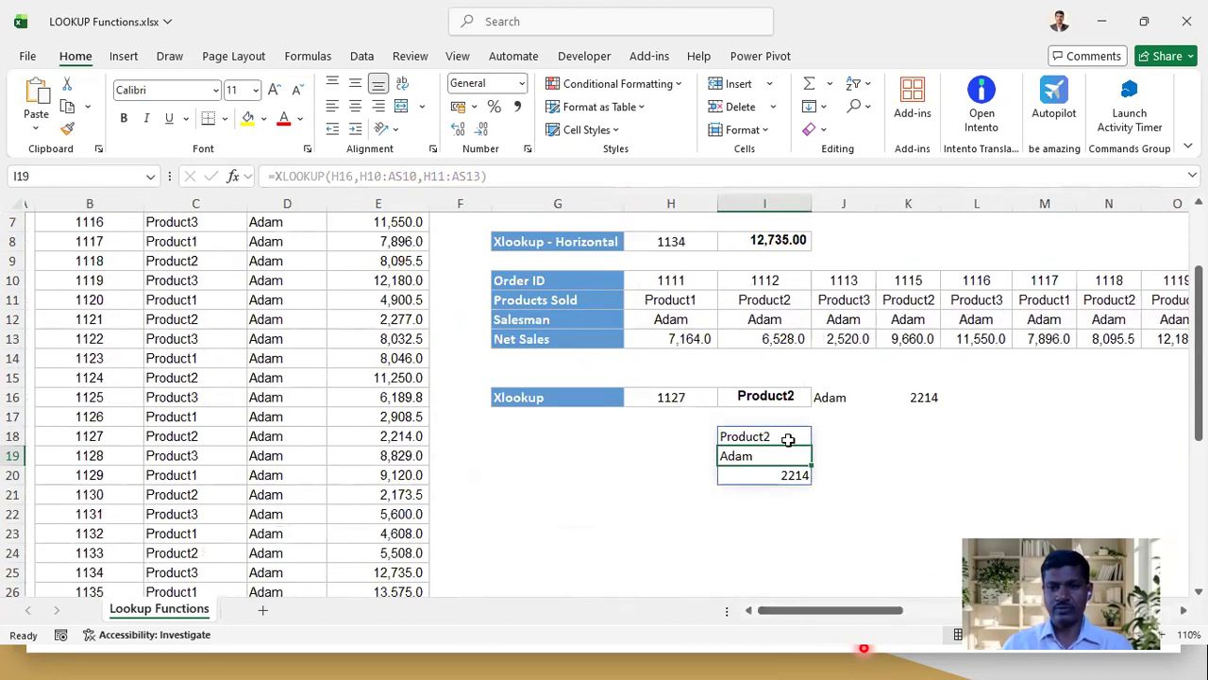
left_click(667, 398)
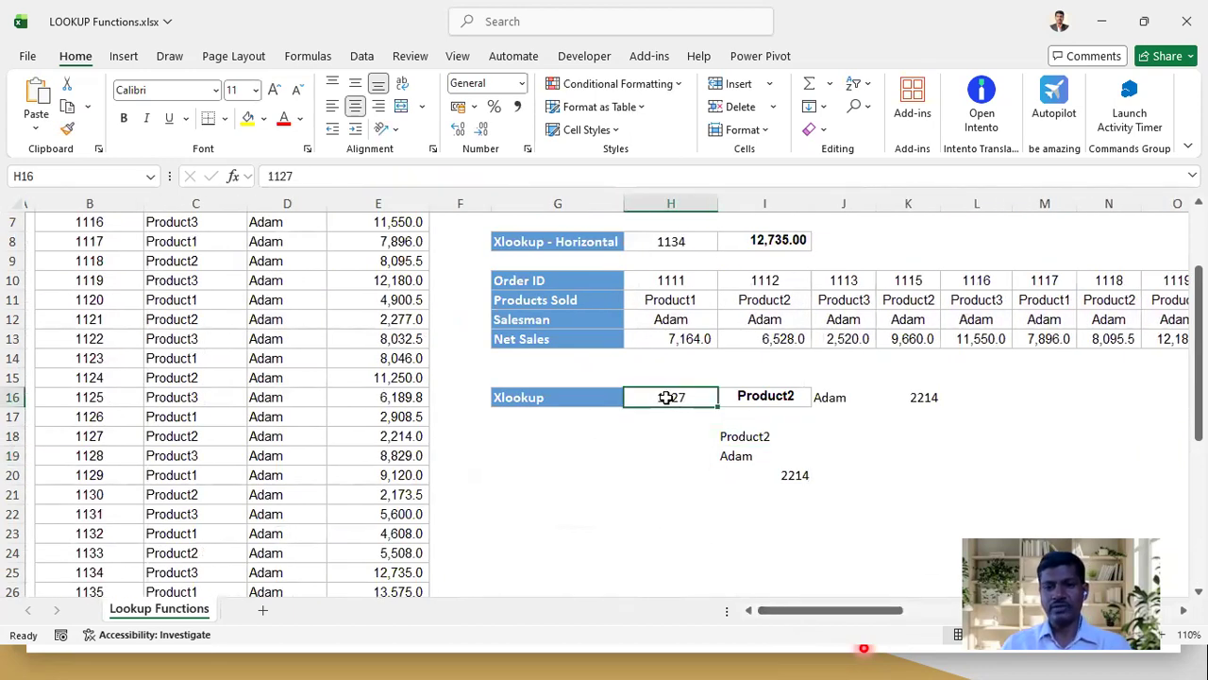
left_click(774, 435)
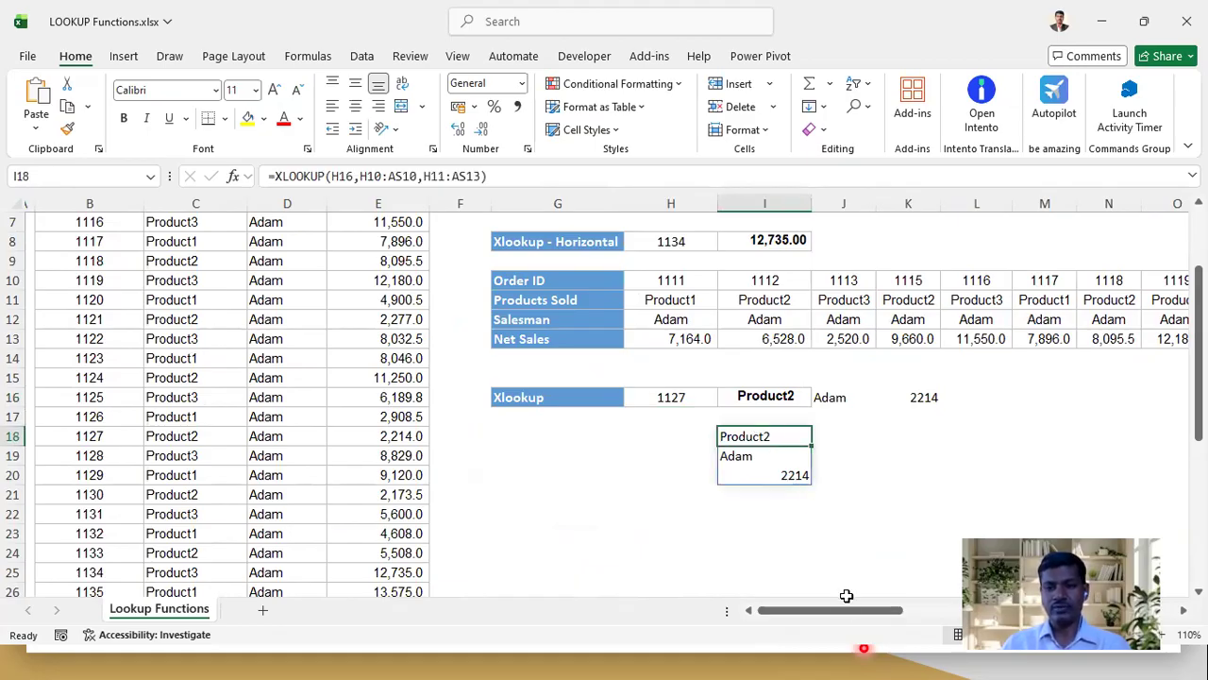
Compare order 1127's product, salesman and net sales in the horizontal table with the vertical XLOOKUP results in I18:I20, marking them with temporary ink
left_click_drag(842, 611, 922, 613)
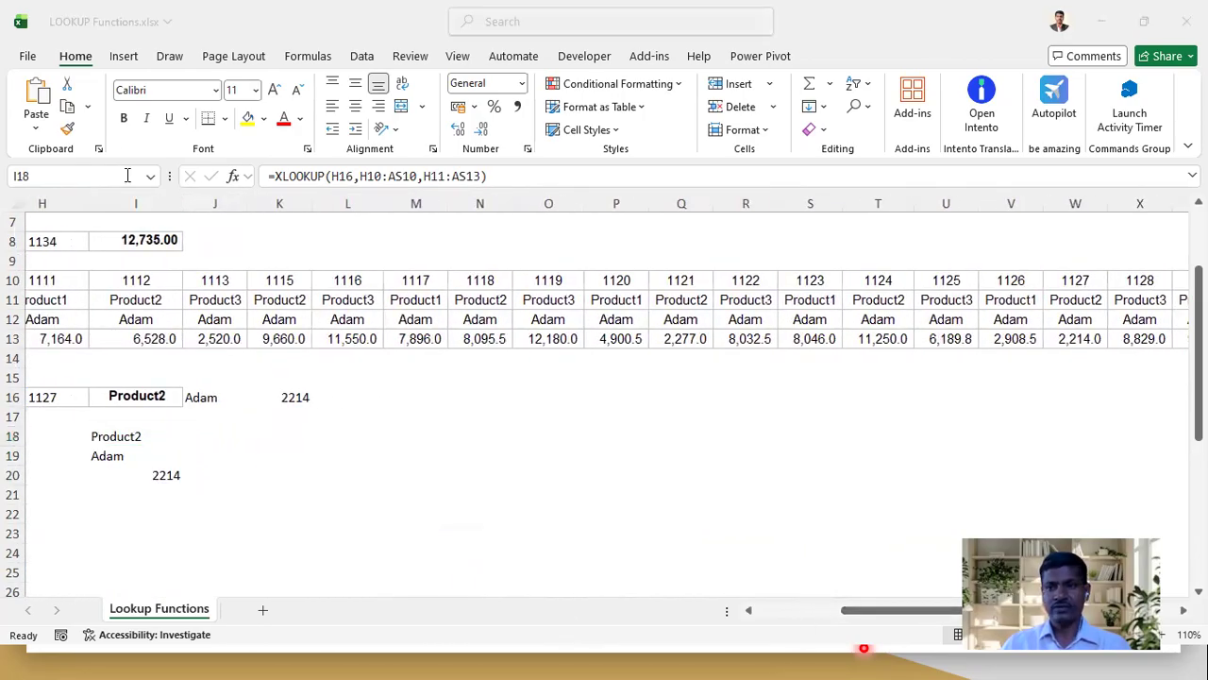
mouse_move(1065, 264)
left_mouse_down()
mouse_move(1084, 292)
mouse_move(1085, 247)
mouse_move(1076, 302)
mouse_move(1099, 307)
mouse_move(1106, 346)
mouse_move(1057, 353)
mouse_move(1060, 332)
left_mouse_up()
left_click_drag(1051, 286, 1055, 345)
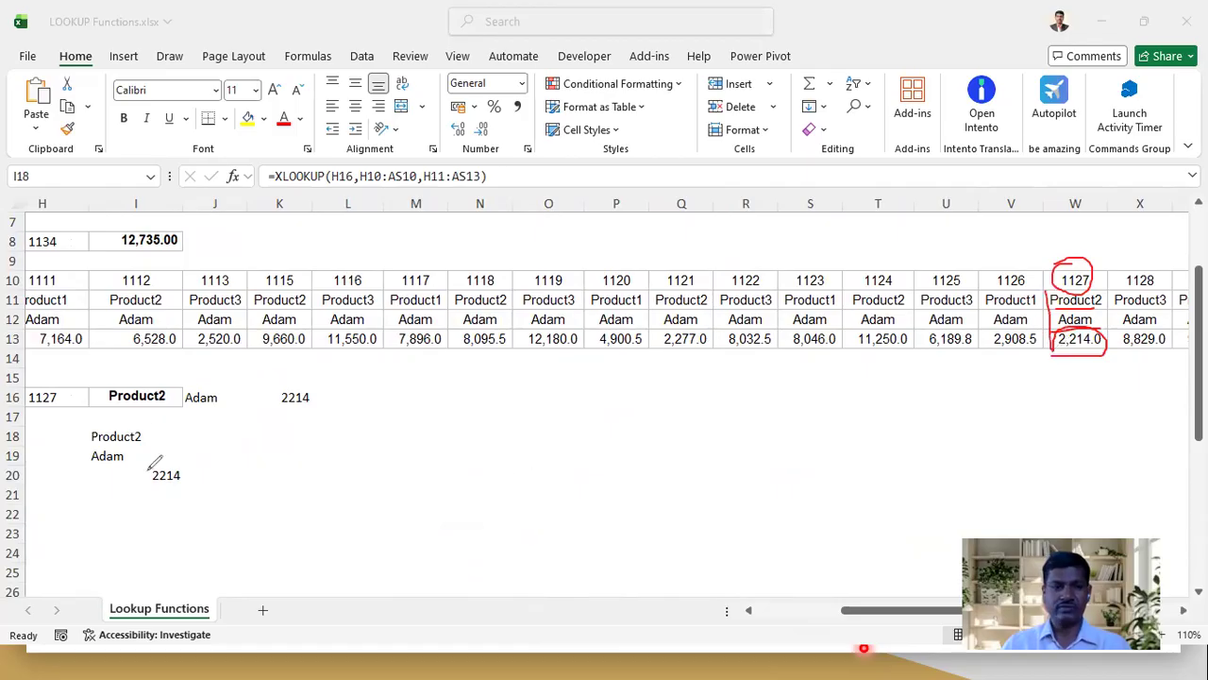
mouse_move(133, 415)
left_mouse_down()
mouse_move(229, 453)
mouse_move(71, 420)
left_mouse_up()
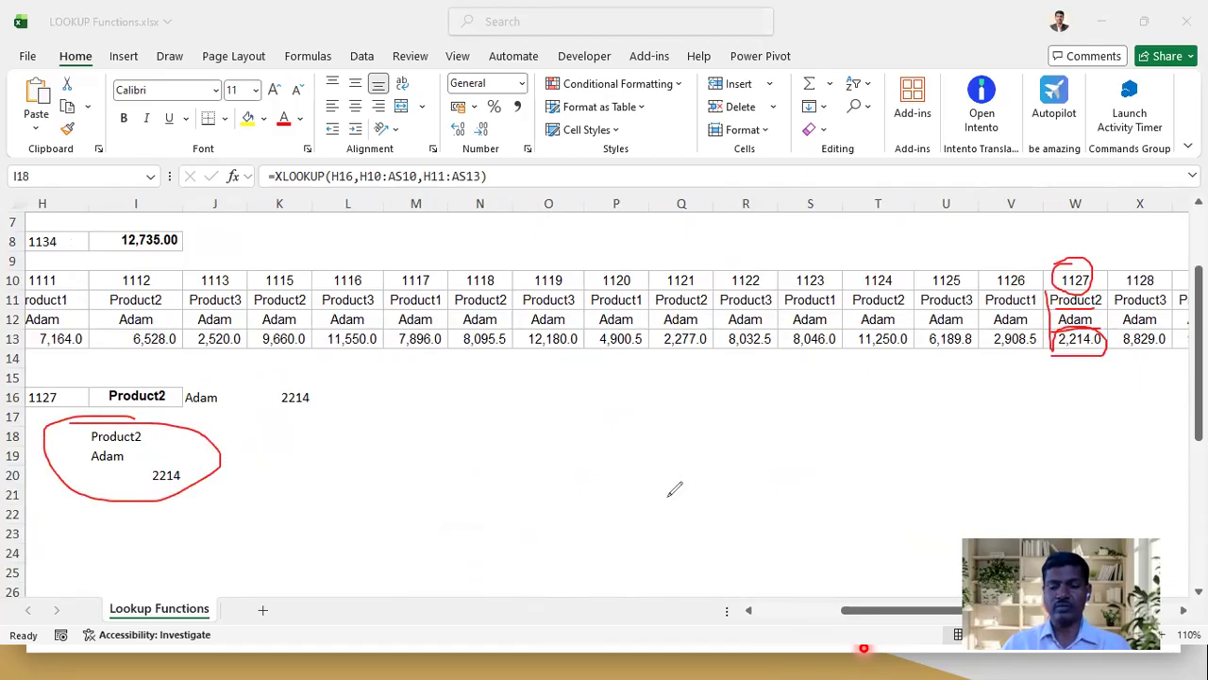
left_click_drag(593, 397, 578, 528)
left_click_drag(624, 457, 577, 528)
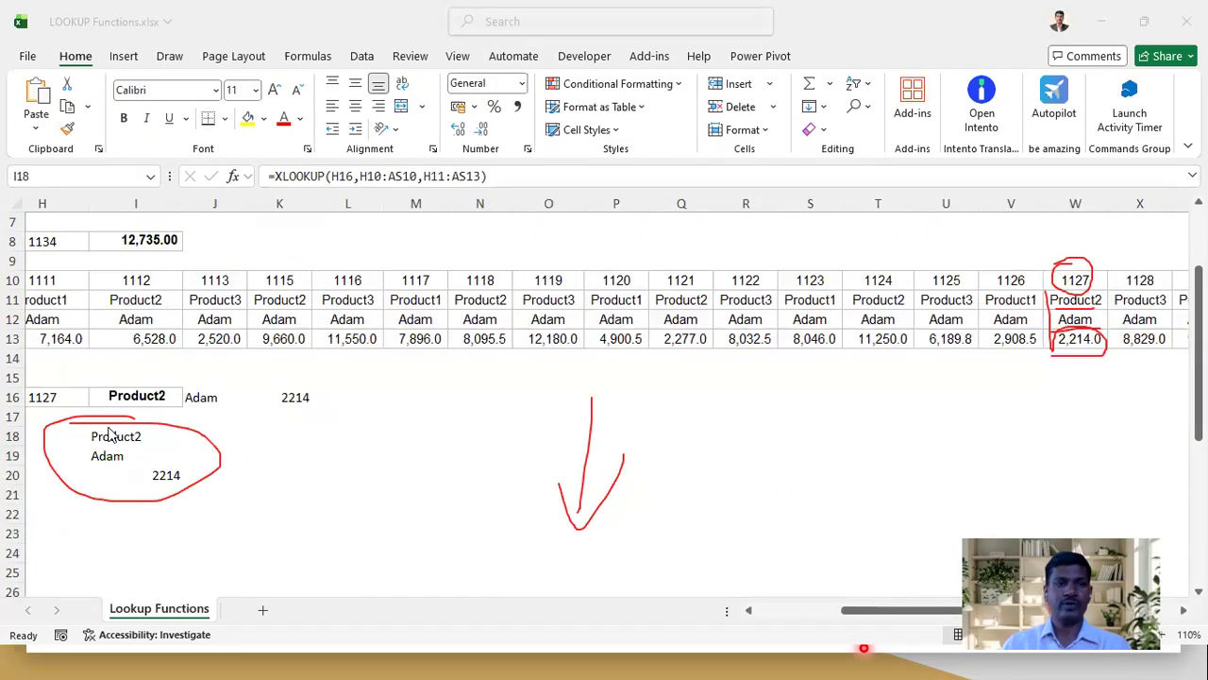
key("e")
key("Escape")
left_click_drag(843, 611, 681, 611)
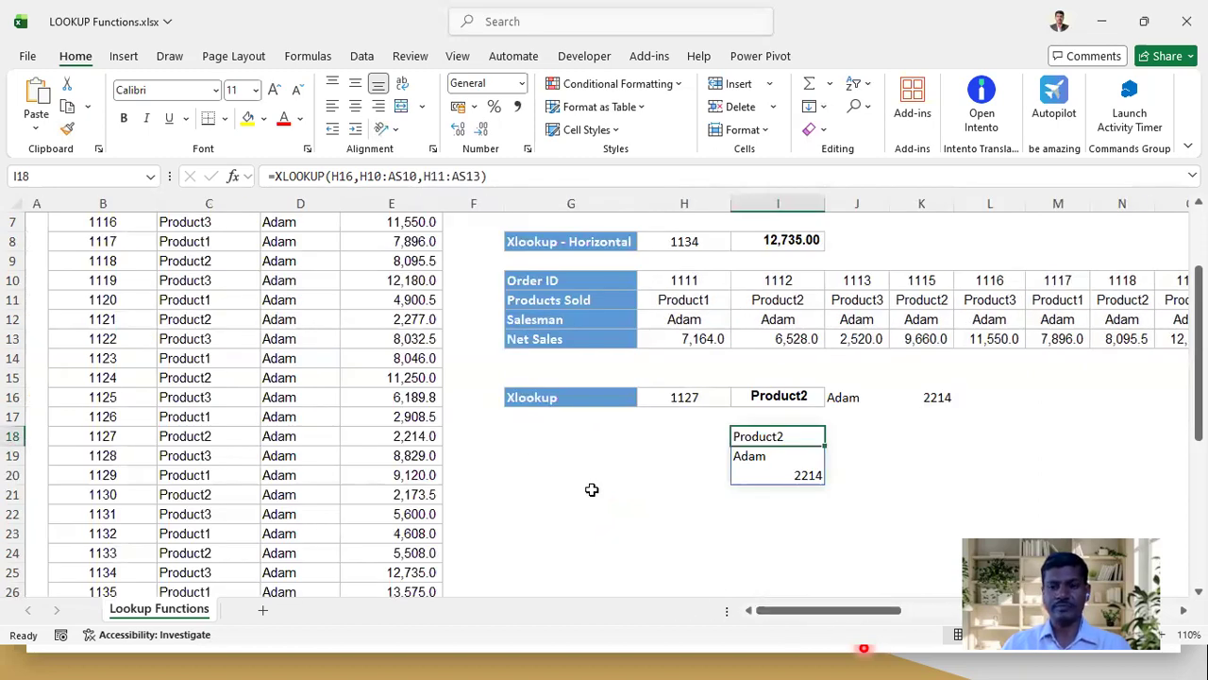
left_click(592, 490)
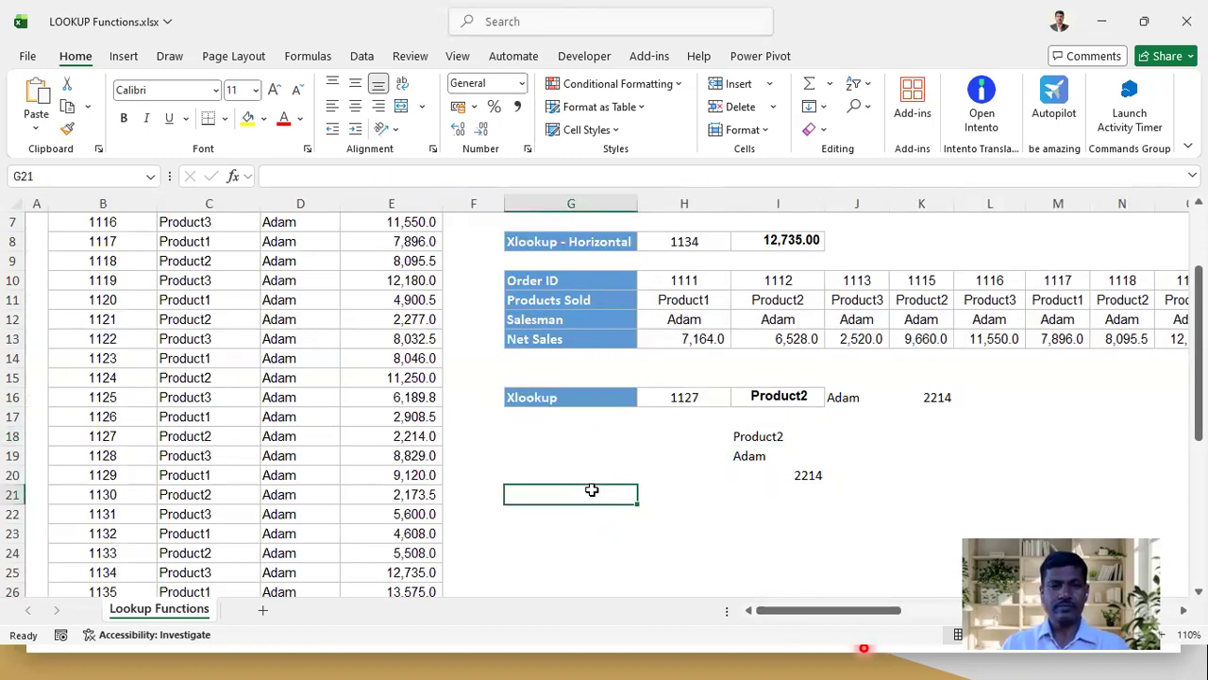
key("alt+Tab")
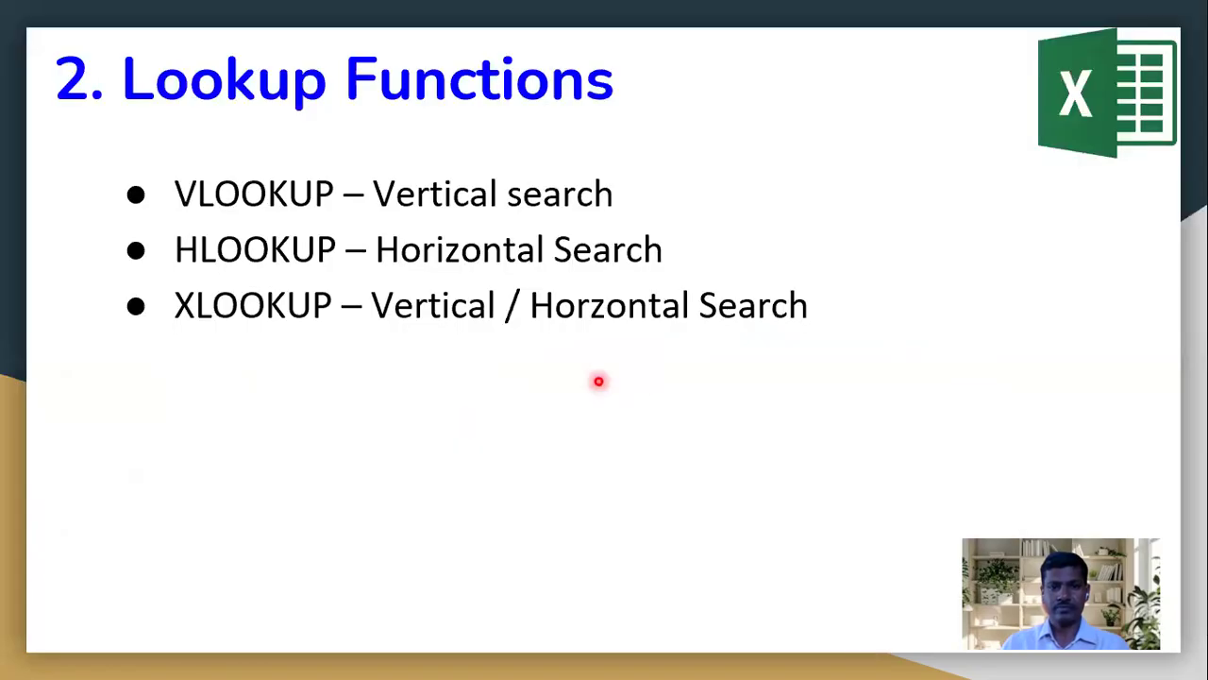
key("Right")
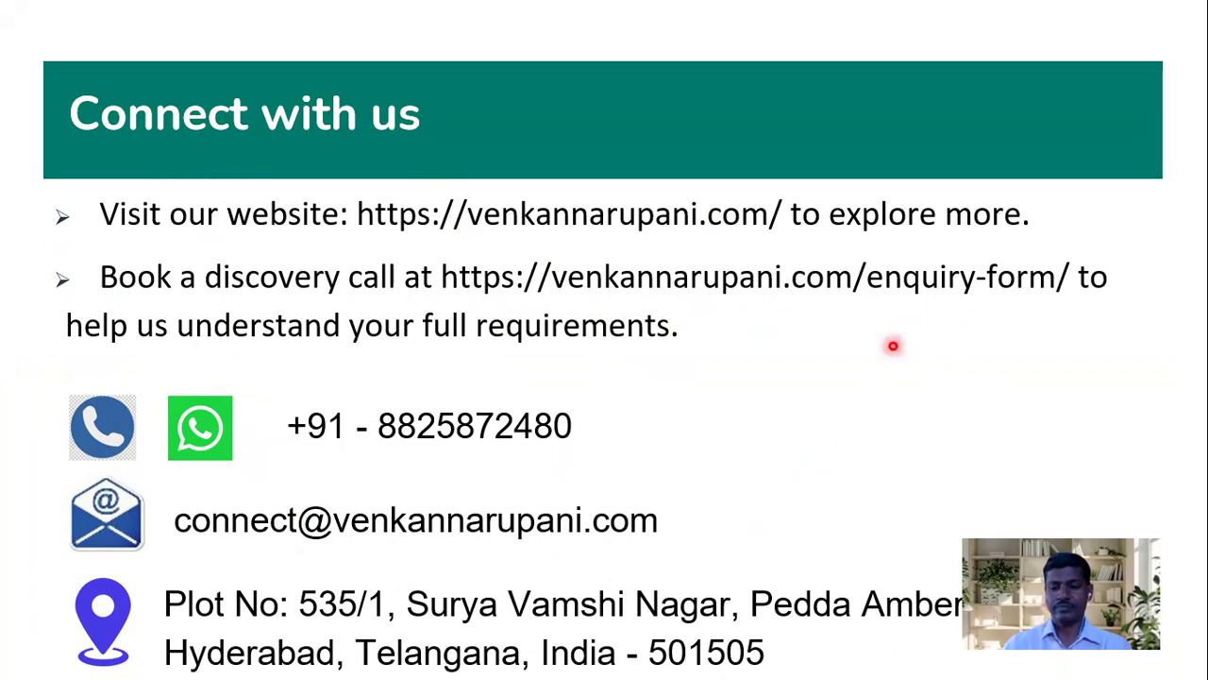
key("Right")
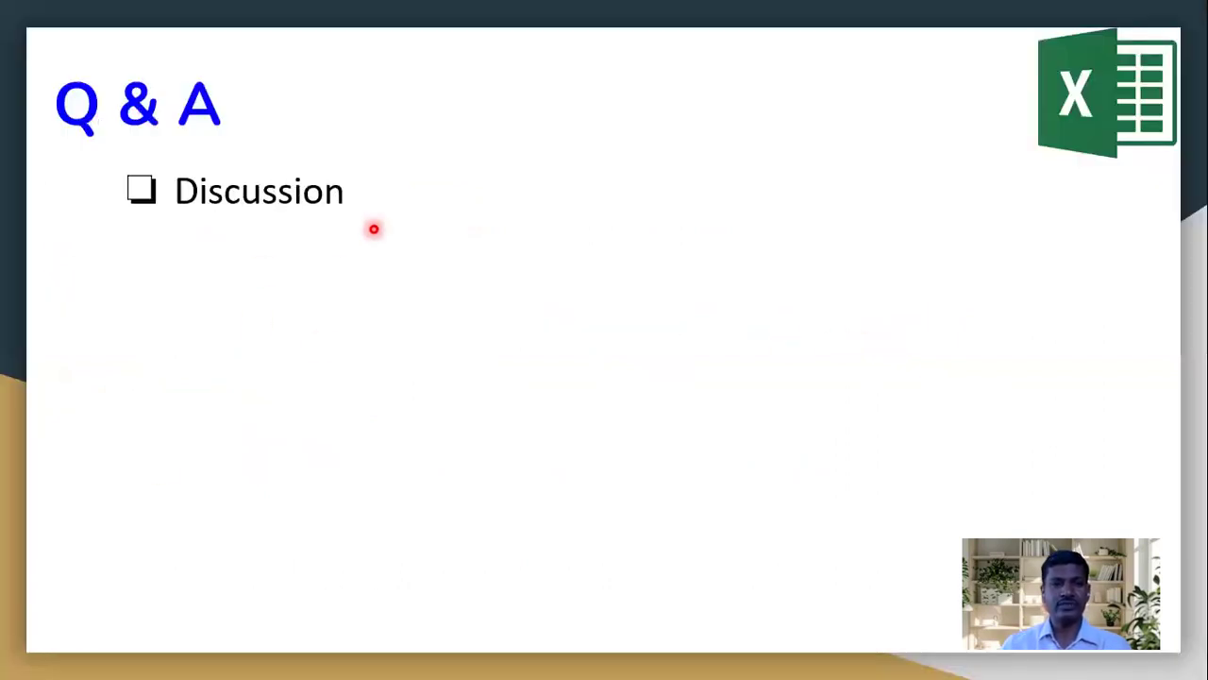